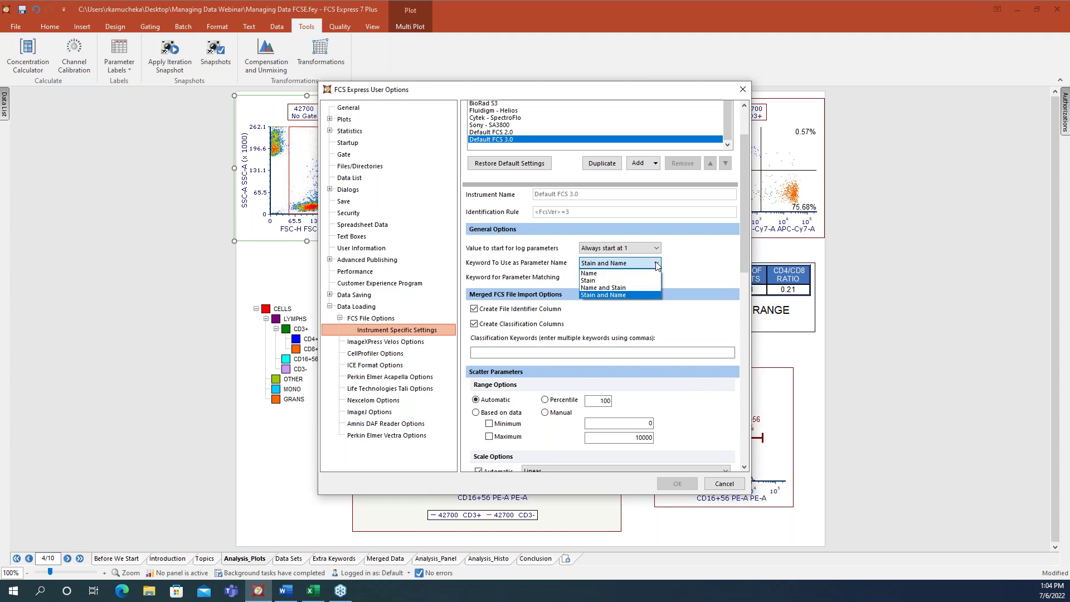
# - Set the Default FCS 3.0 keyword used as parameter name to Stain and review the BioRad ZE5 instrument settings
pyautogui.click(612, 281)
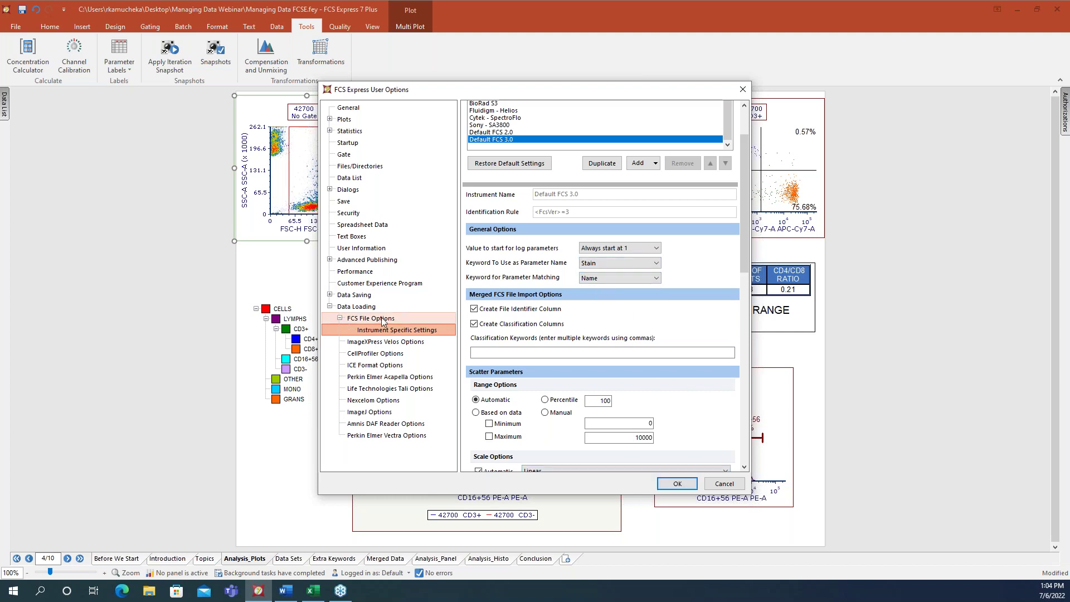
pyautogui.moveTo(744, 152); pyautogui.dragTo(744, 127)
pyautogui.click(497, 162)
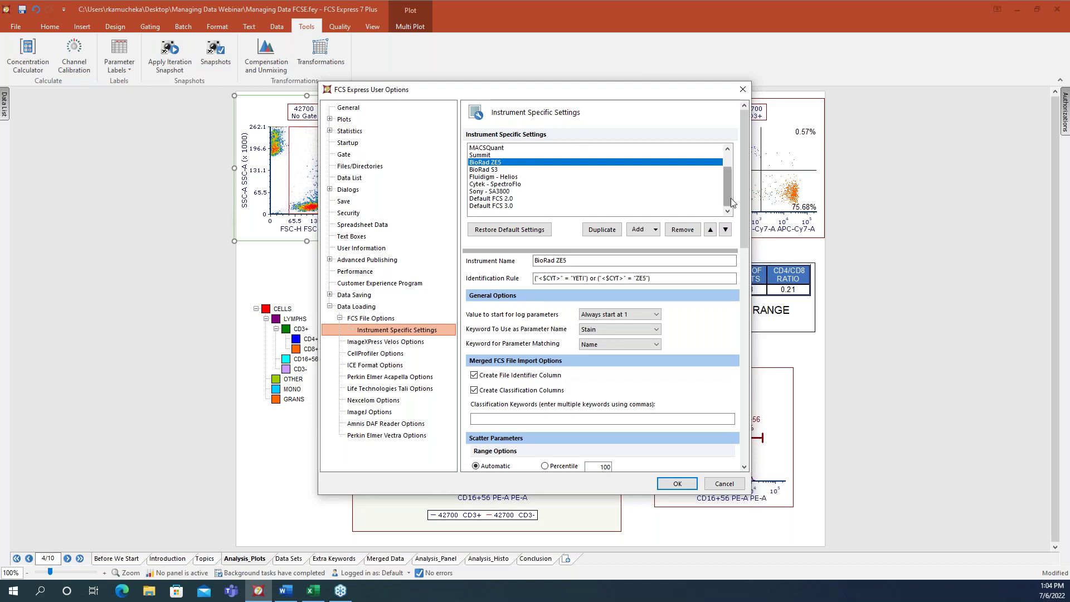
pyautogui.moveTo(741, 209); pyautogui.dragTo(740, 267)
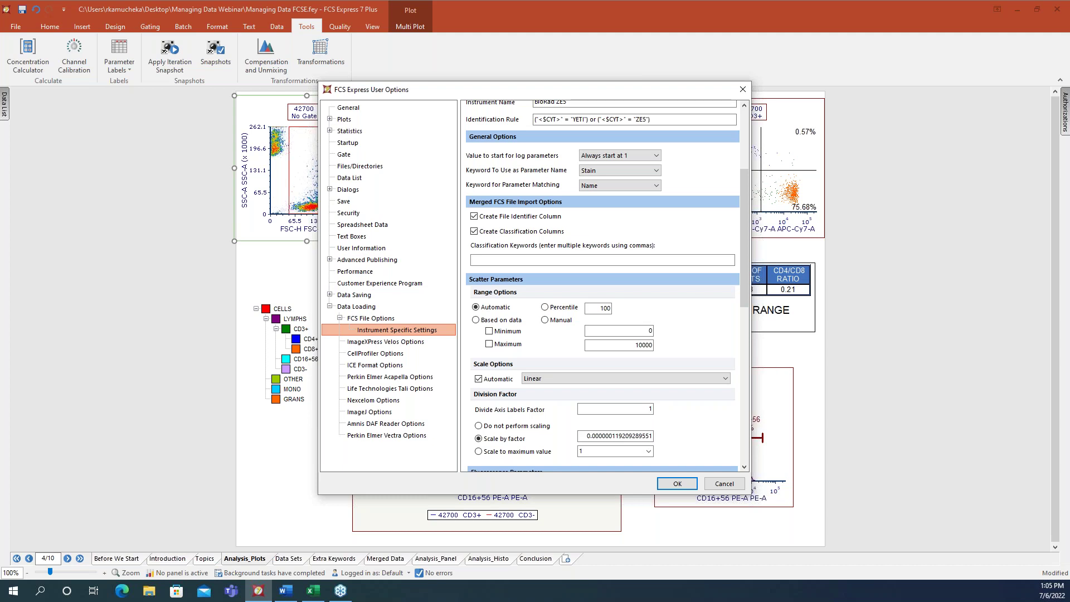
pyautogui.hotkey('alt', 'Tab')
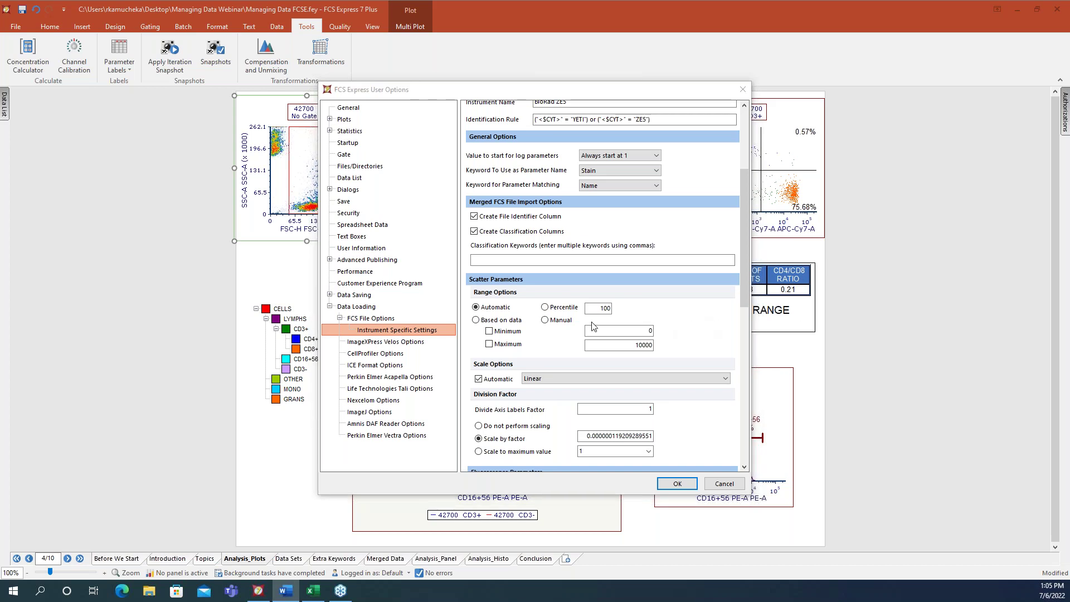
# - Enable Allow Multiple Datasets in the FCS file reader options
pyautogui.click(406, 320)
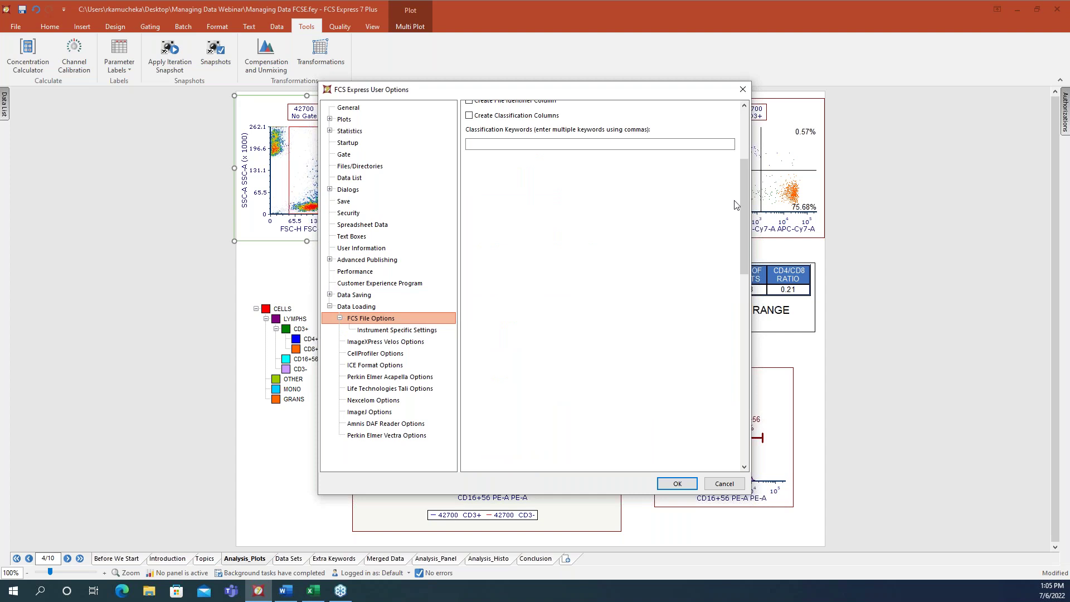
pyautogui.moveTo(741, 231); pyautogui.dragTo(746, 184)
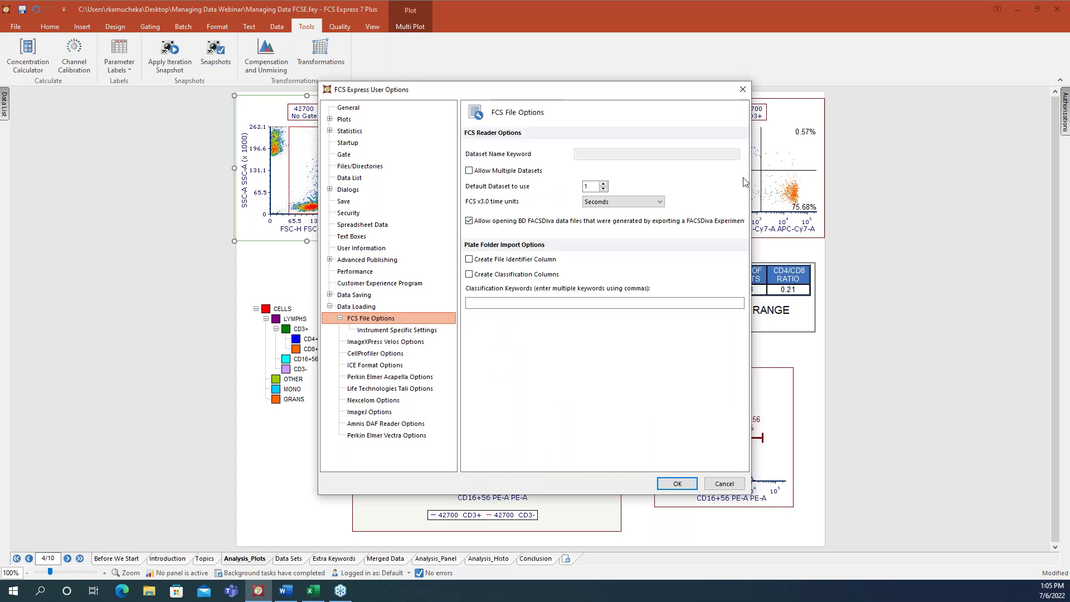
pyautogui.click(470, 174)
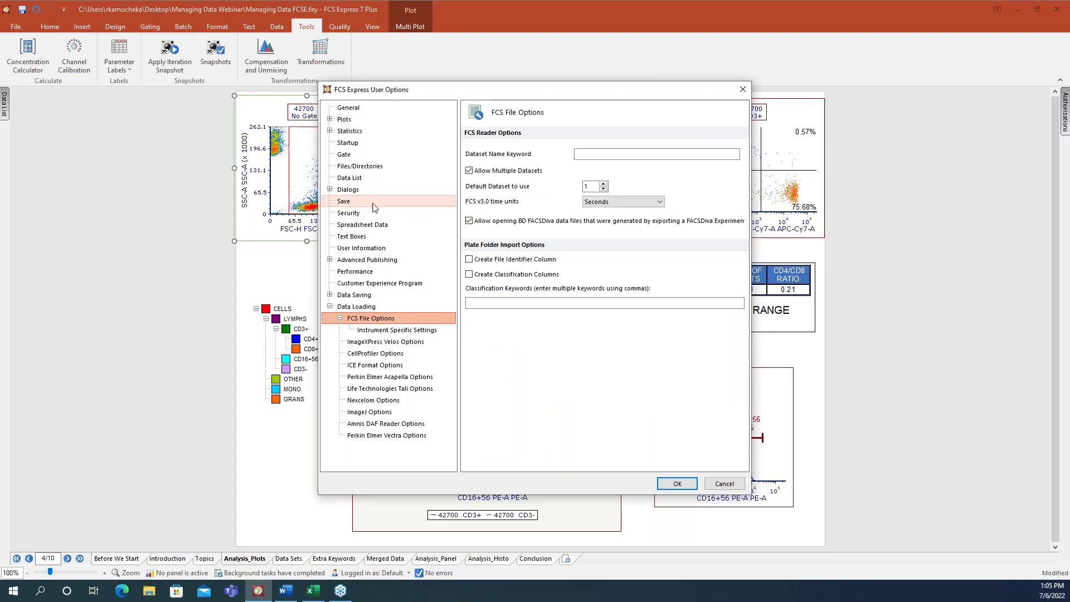
# - Set data file selection to use the Advanced Open Data Dialog and apply the user options
pyautogui.click(330, 190)
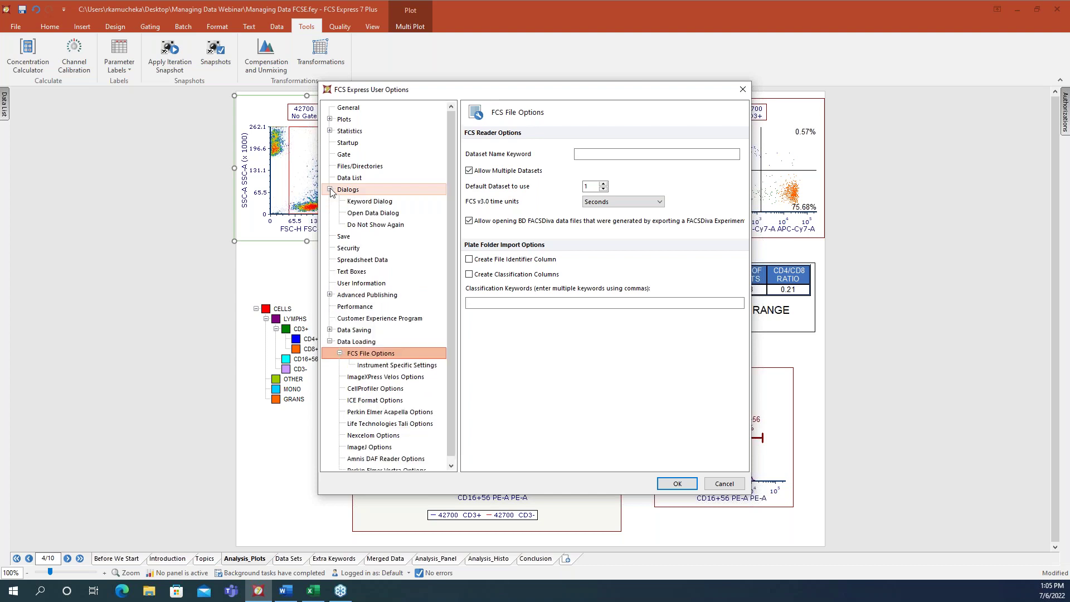
pyautogui.click(371, 213)
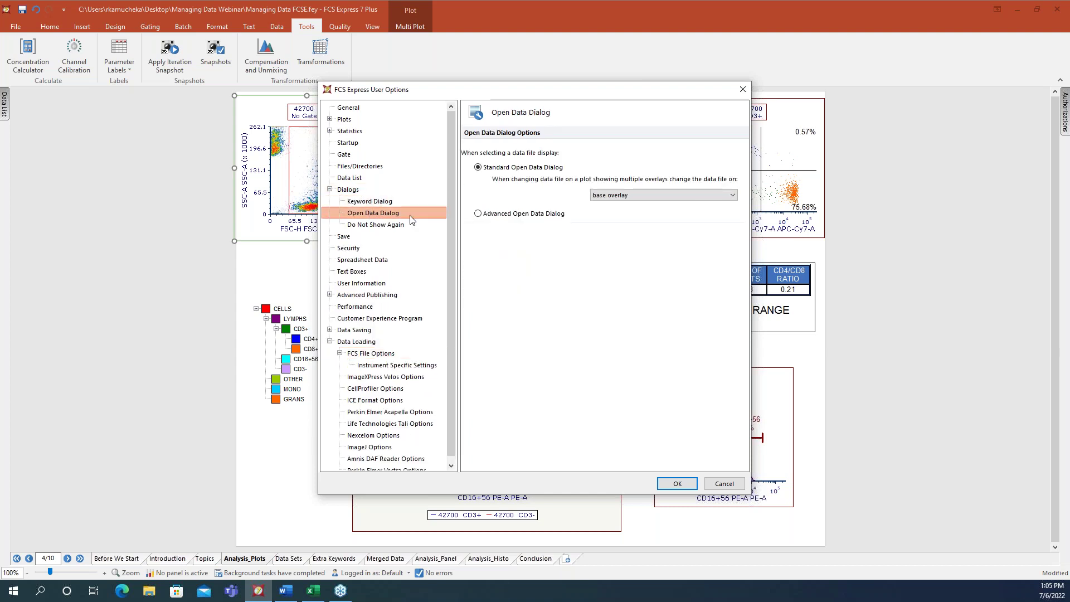
pyautogui.click(478, 215)
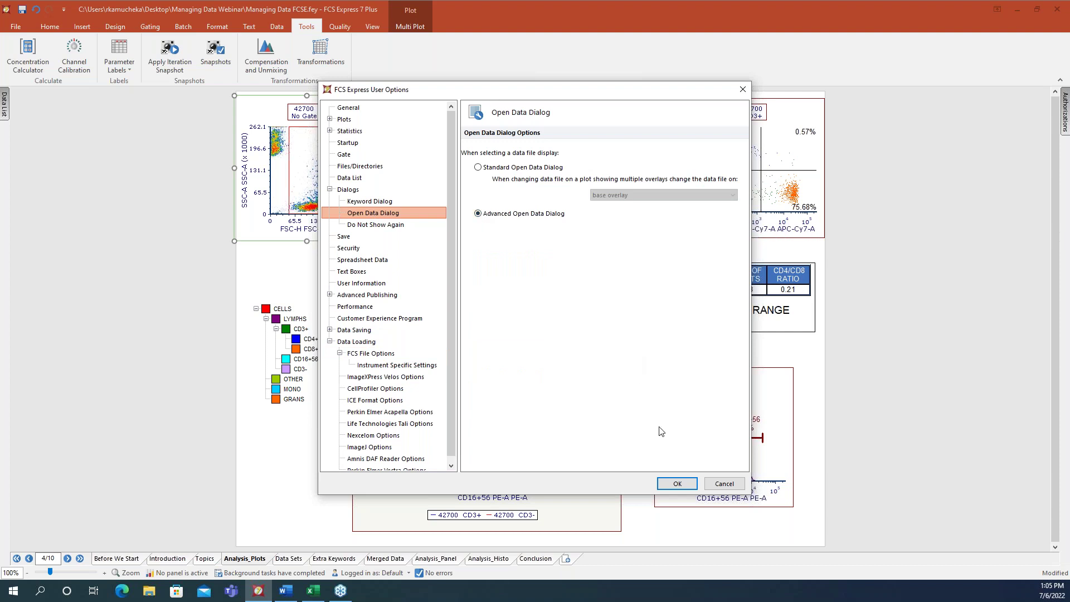
pyautogui.click(680, 484)
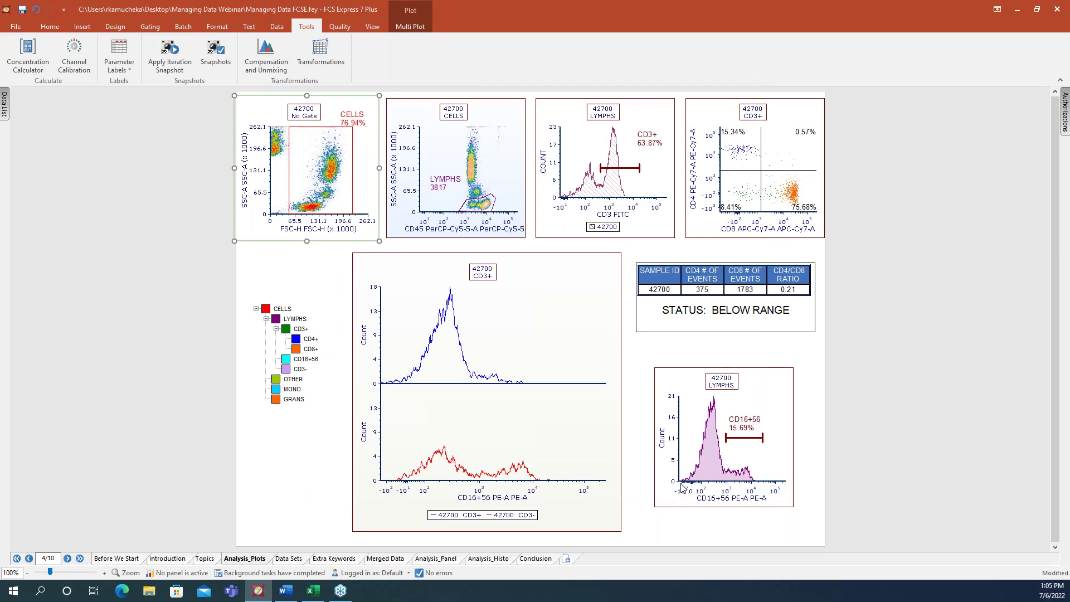
# - Pin the data list open and reload the data file 42700040.001.fcs
pyautogui.click(3, 104)
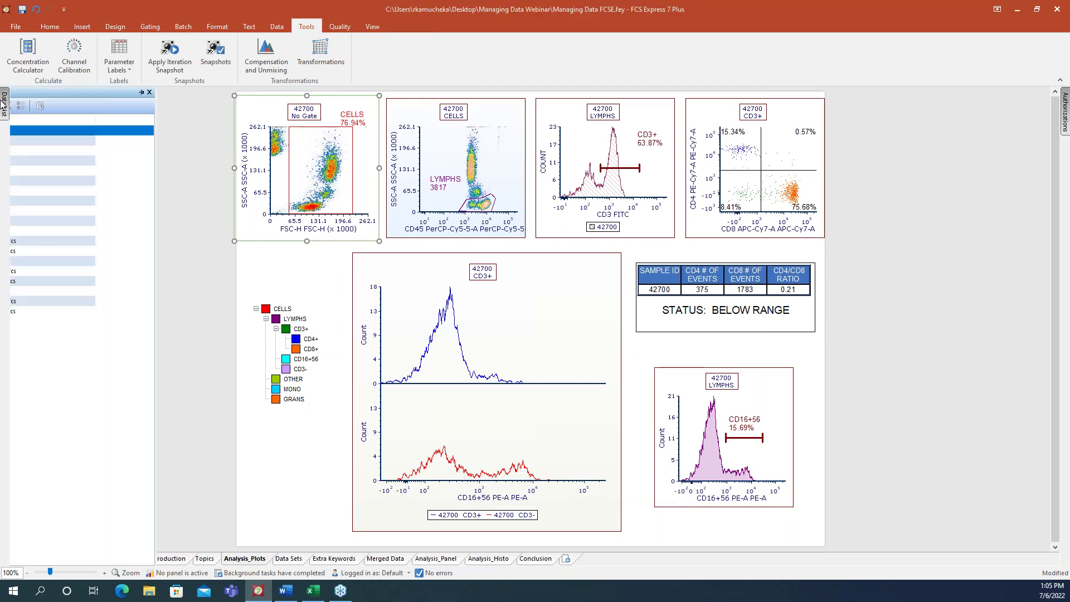
pyautogui.click(251, 93)
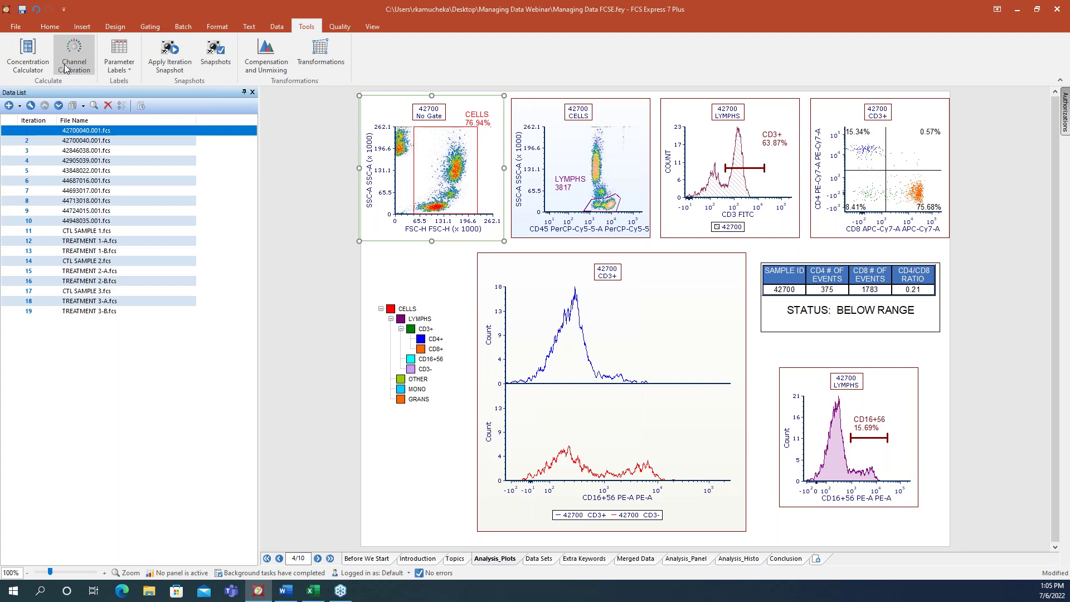
pyautogui.click(277, 26)
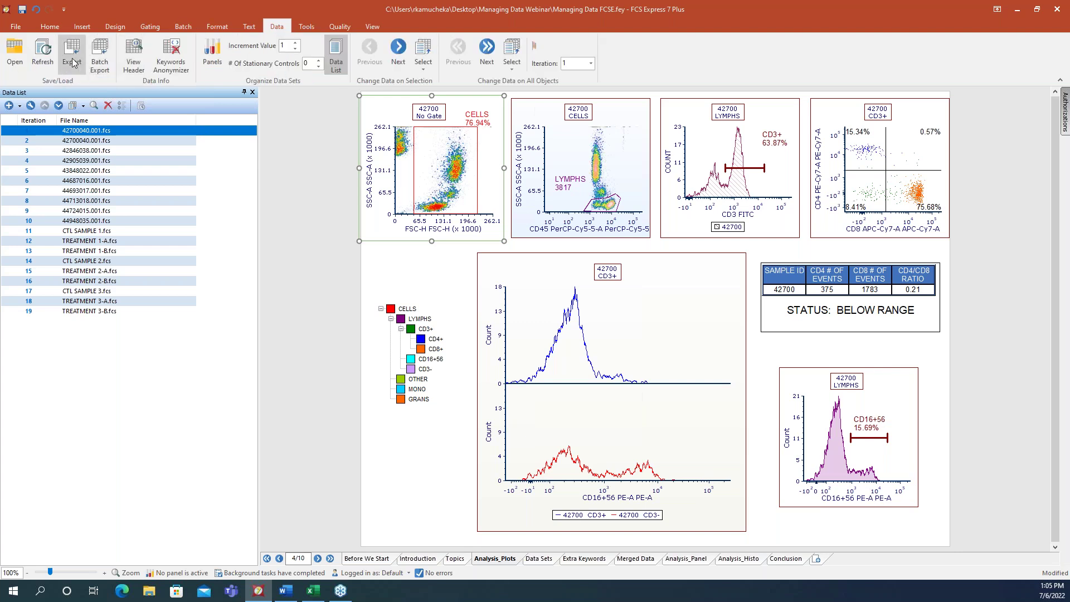
pyautogui.click(51, 60)
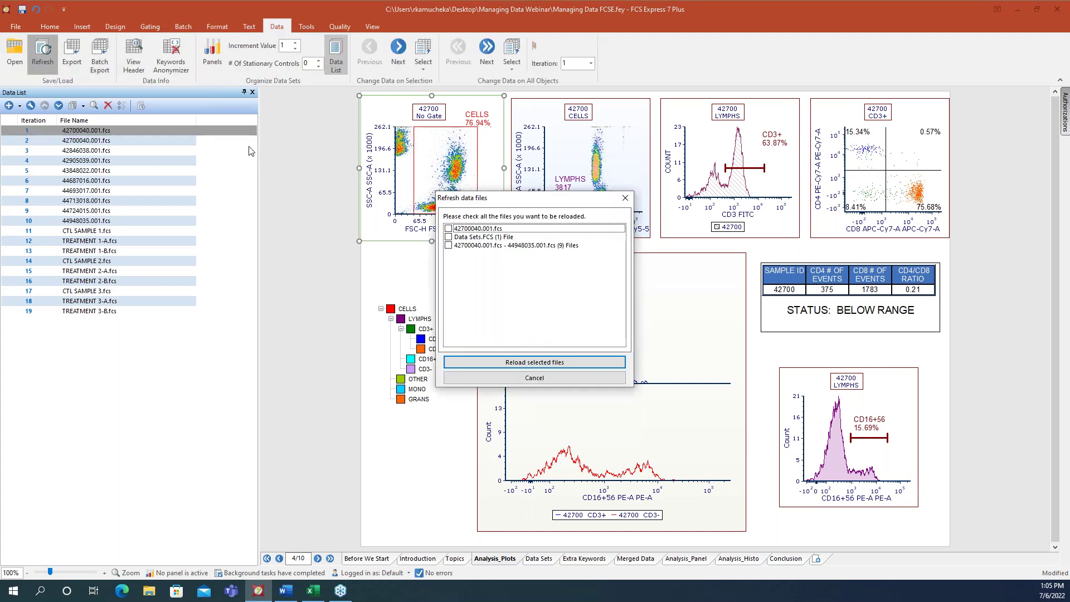
pyautogui.click(449, 229)
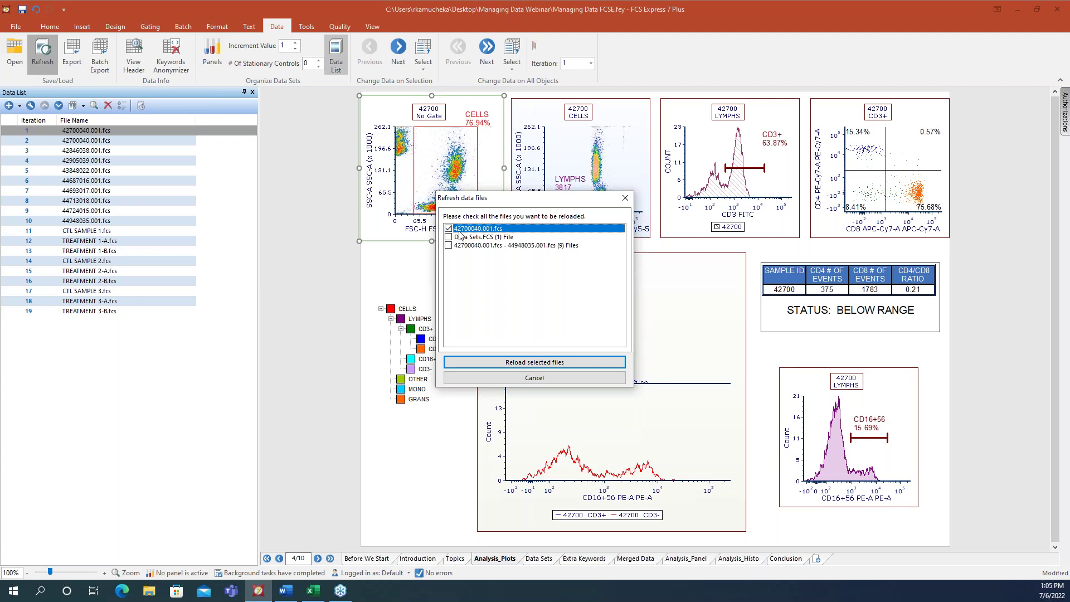
pyautogui.click(540, 362)
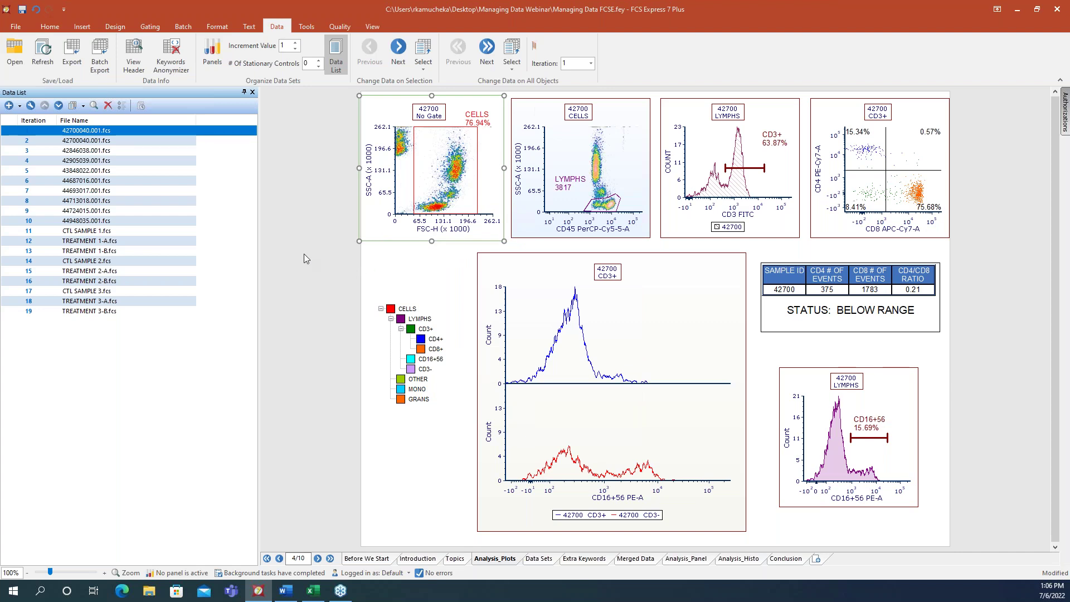
# - Start adding a data file and examine the available data list files without full paths and the active files
pyautogui.click(8, 106)
pyautogui.click(9, 107)
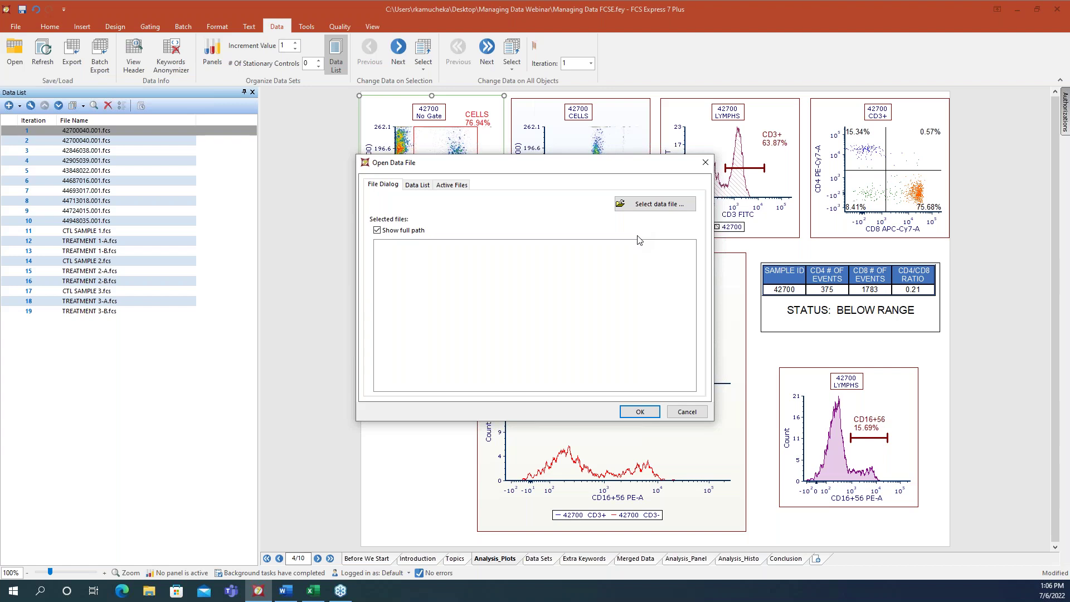
pyautogui.click(422, 189)
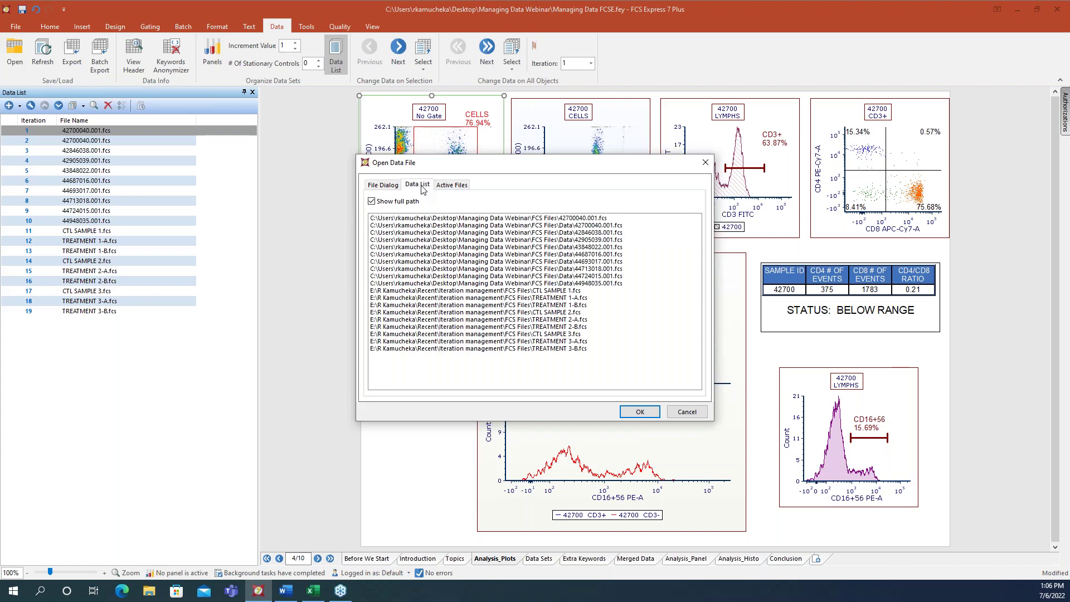
pyautogui.click(372, 201)
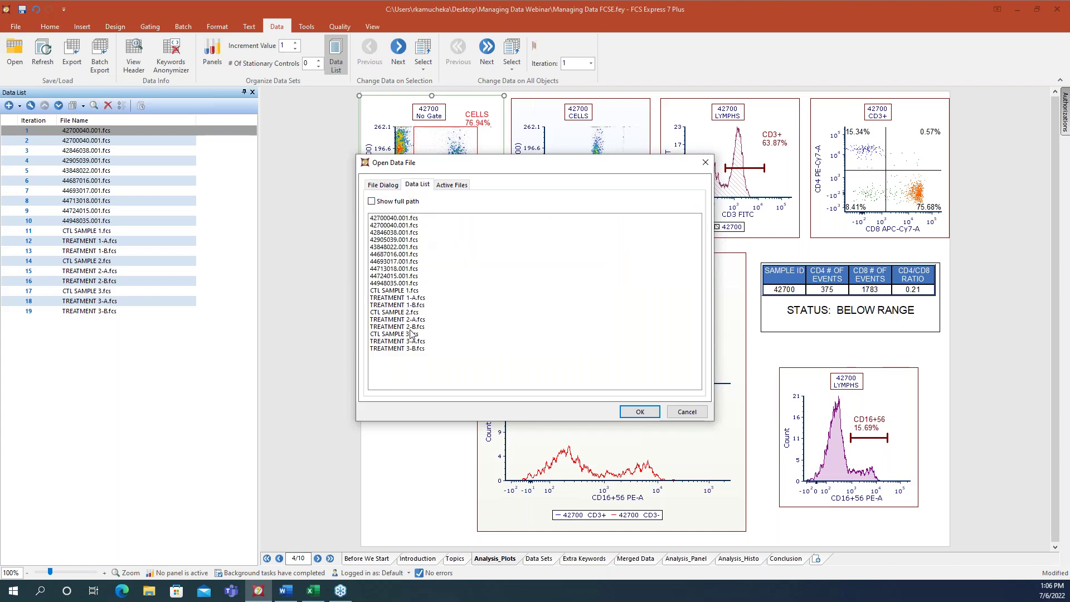
pyautogui.click(463, 186)
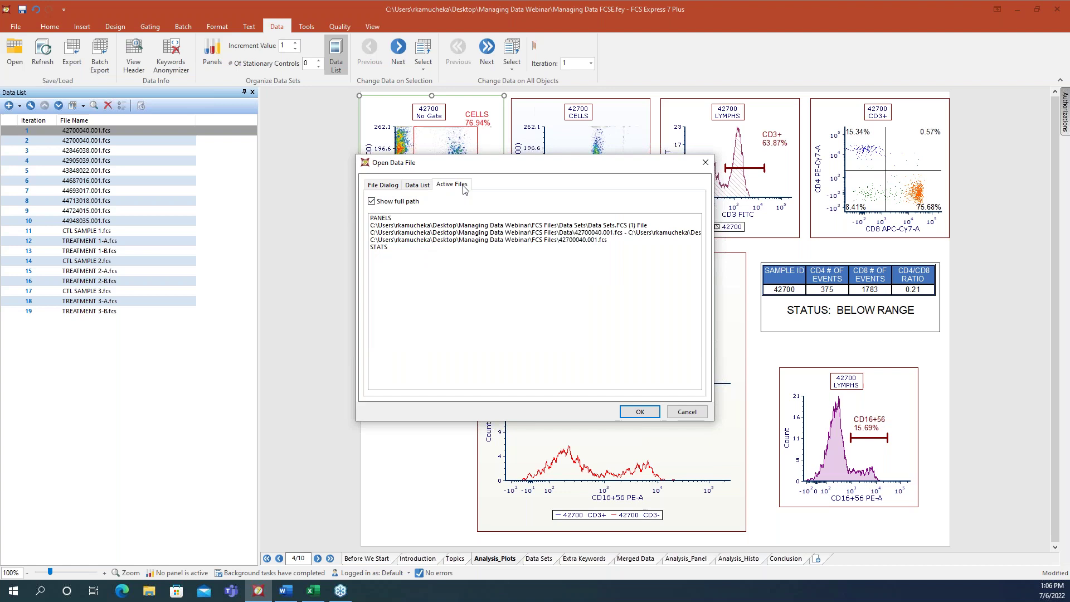
pyautogui.click(426, 187)
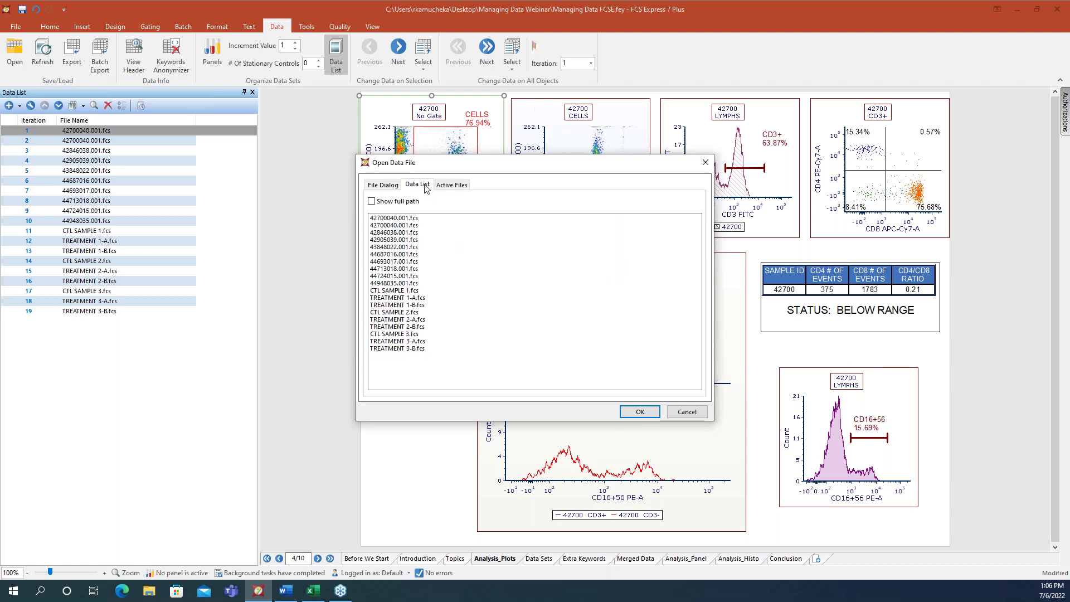
pyautogui.click(380, 187)
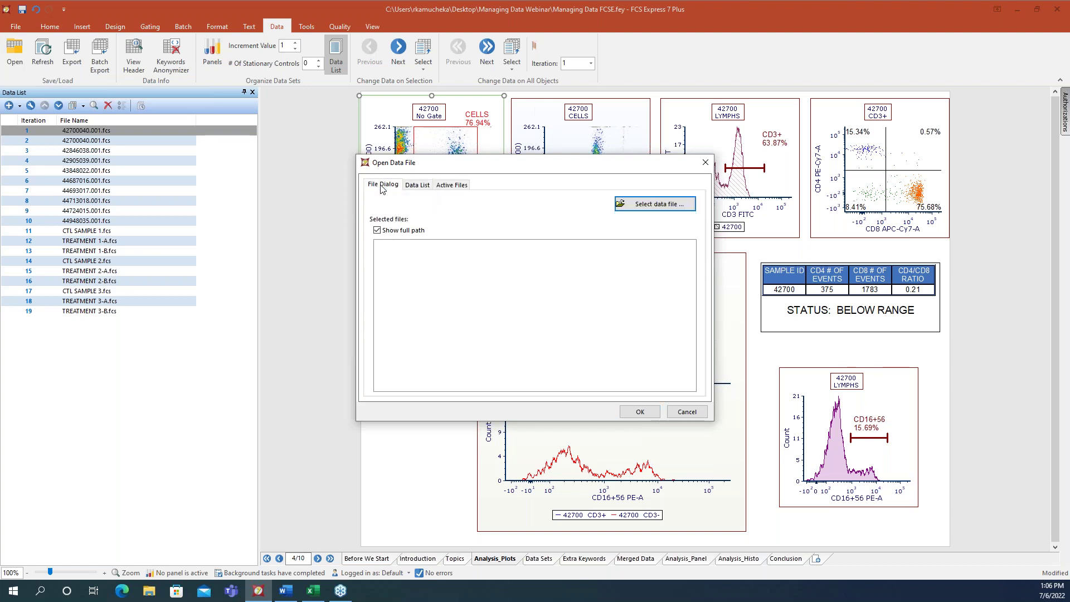
# - Choose Data Sets.FCS from the Data Sets folder inside FCS Files as the data file to add
pyautogui.click(649, 206)
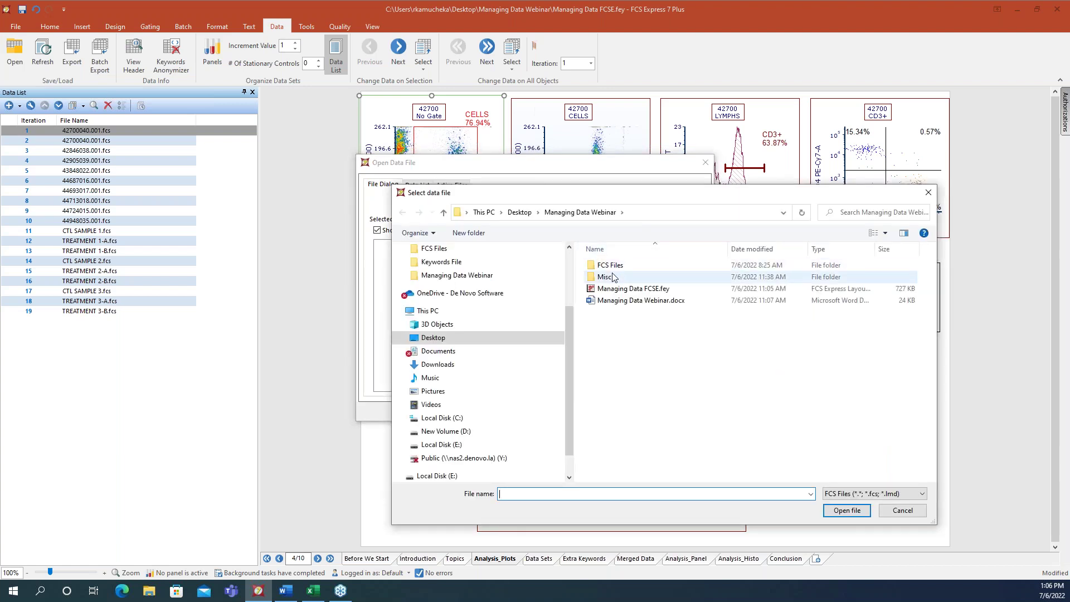
pyautogui.doubleClick(610, 265)
pyautogui.click(615, 277)
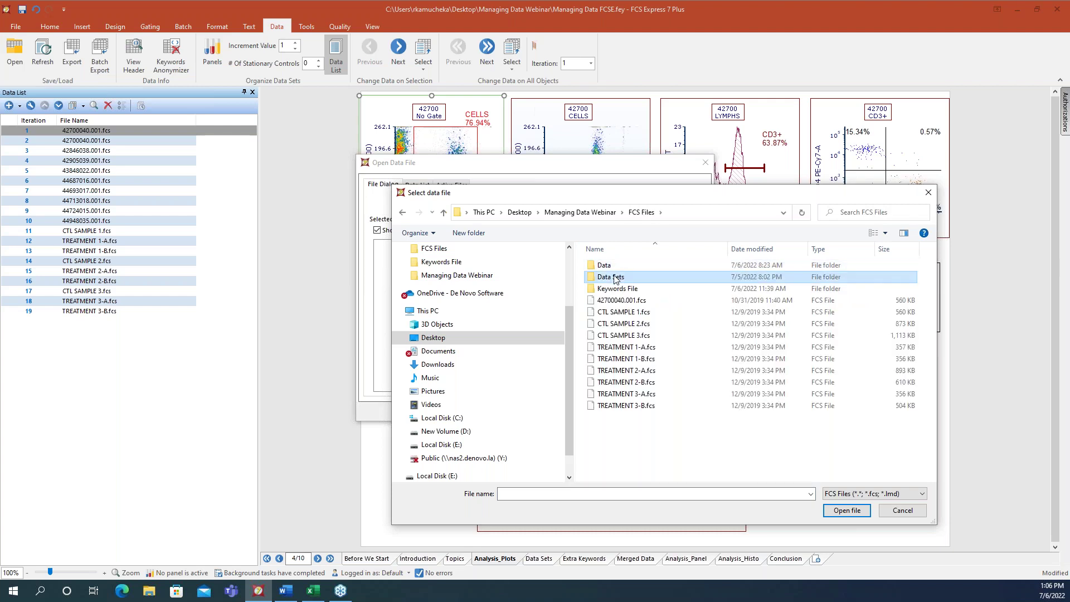
pyautogui.doubleClick(615, 278)
pyautogui.click(620, 267)
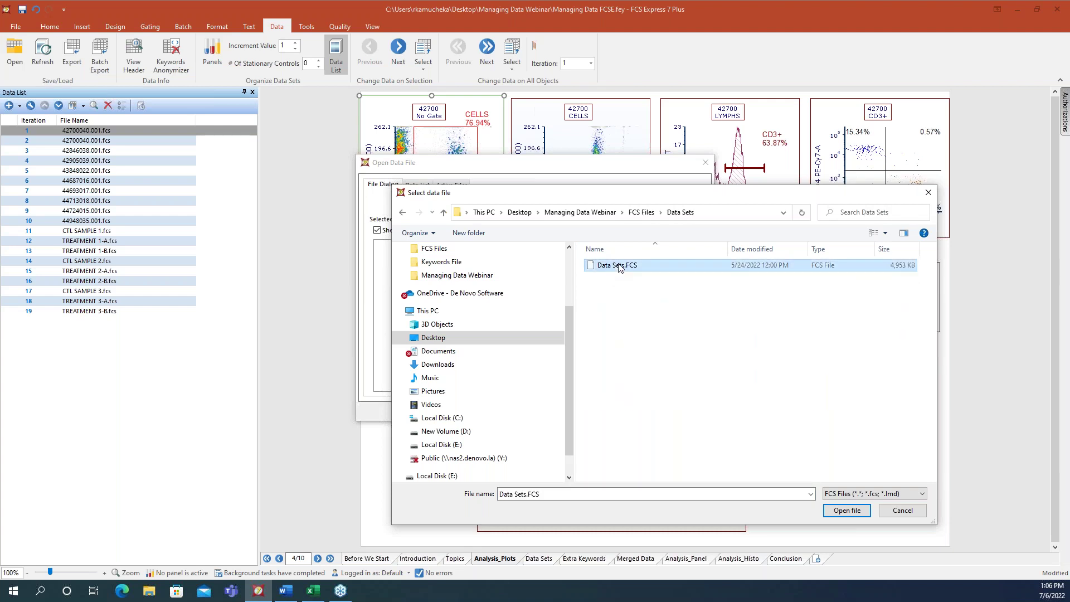
pyautogui.click(848, 510)
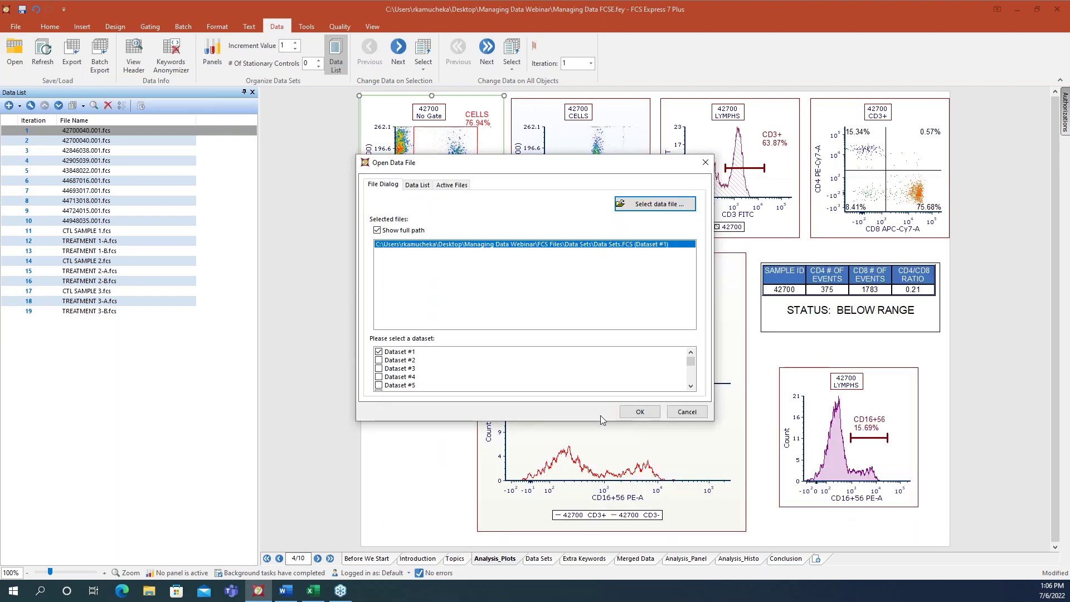
# - Add all datasets of Data Sets.FCS to the data list, with full paths hidden in the selection
pyautogui.moveTo(590, 422); pyautogui.dragTo(593, 514)
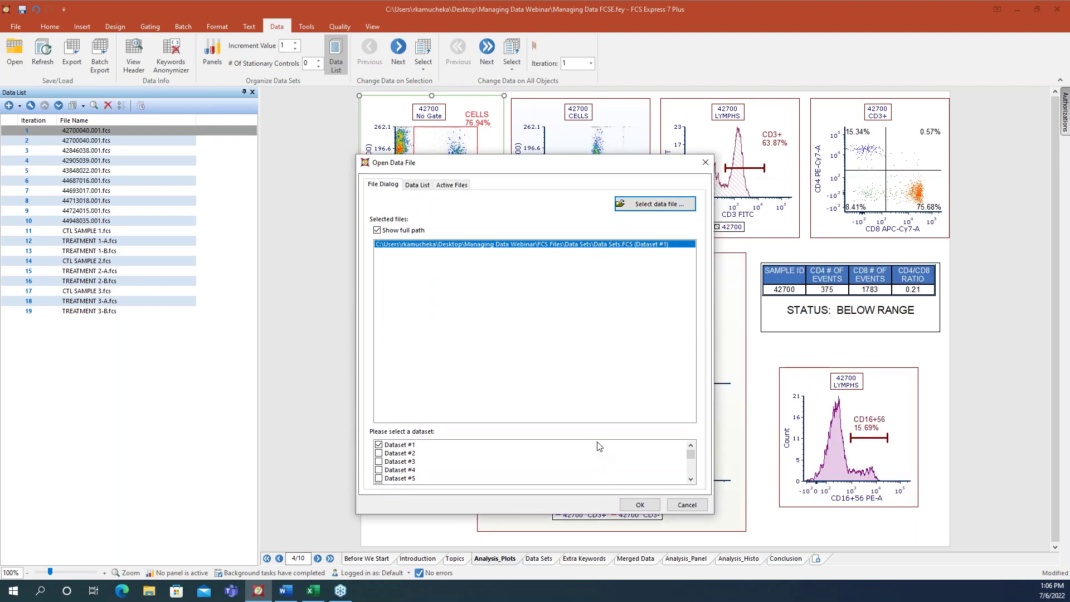
pyautogui.scroll(-2, 485, 455)
pyautogui.scroll(-4, 483, 455)
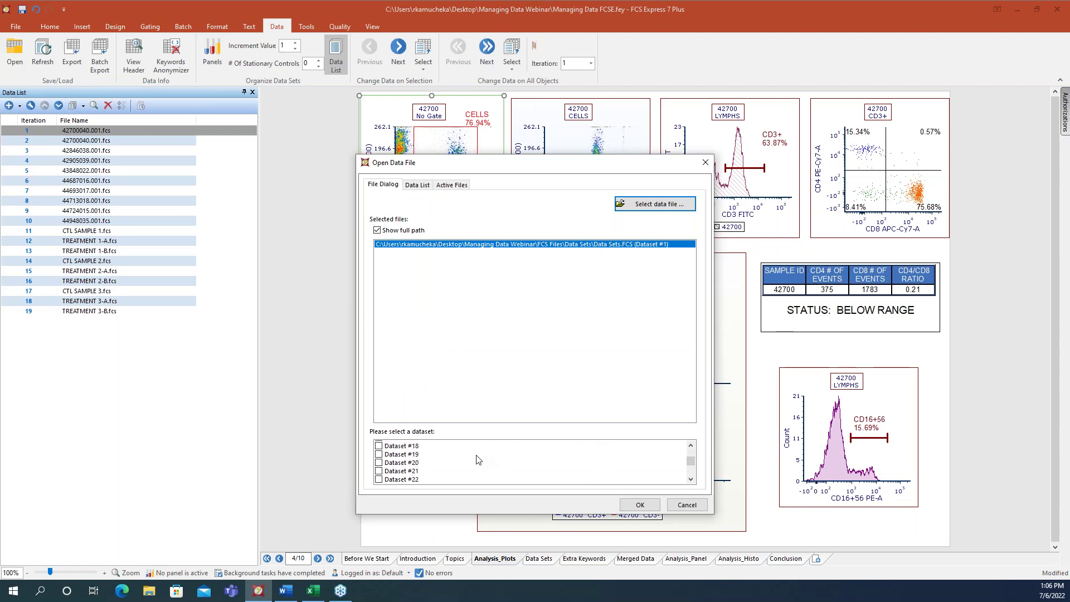
pyautogui.scroll(6, 477, 459)
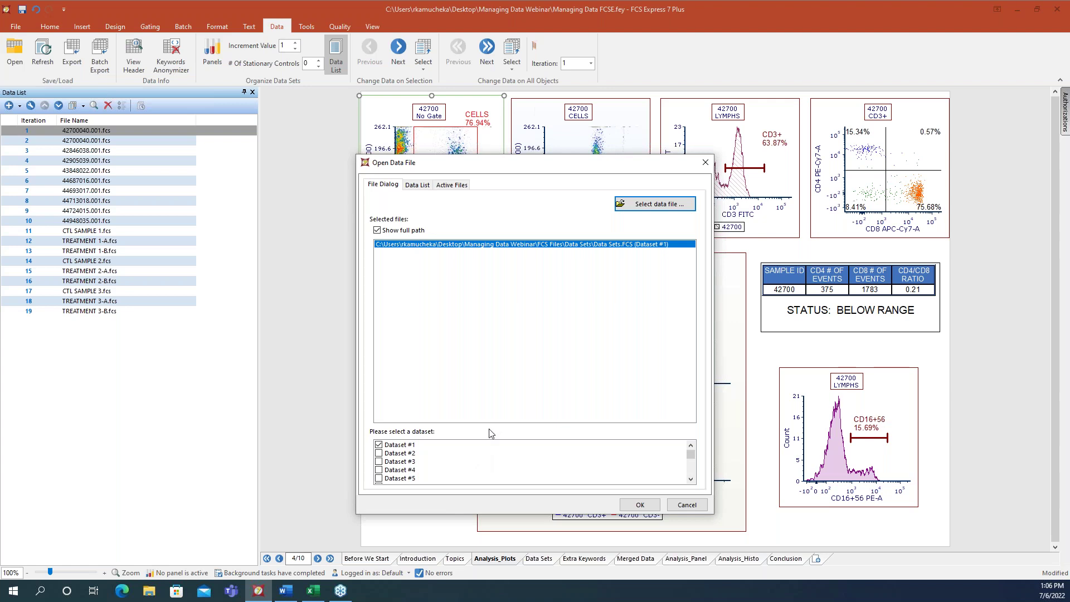
pyautogui.rightClick(464, 454)
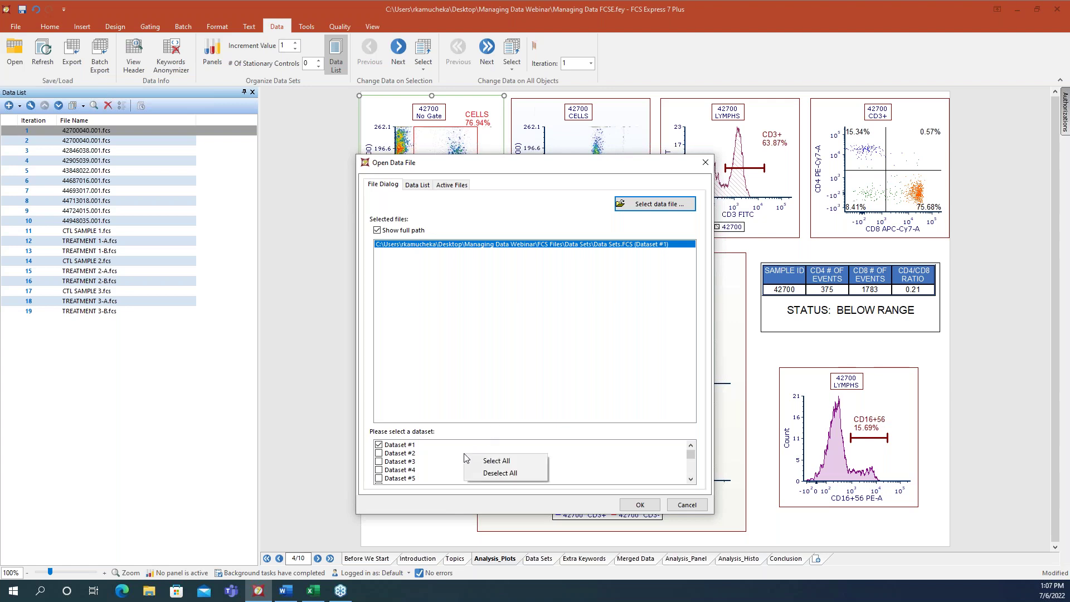
pyautogui.click(493, 461)
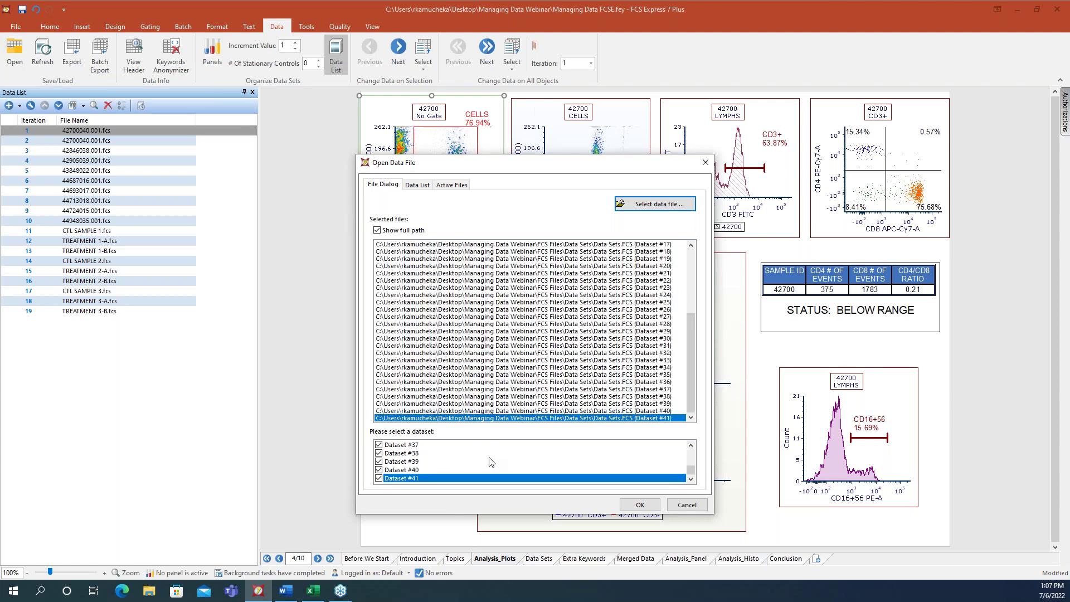
pyautogui.click(377, 231)
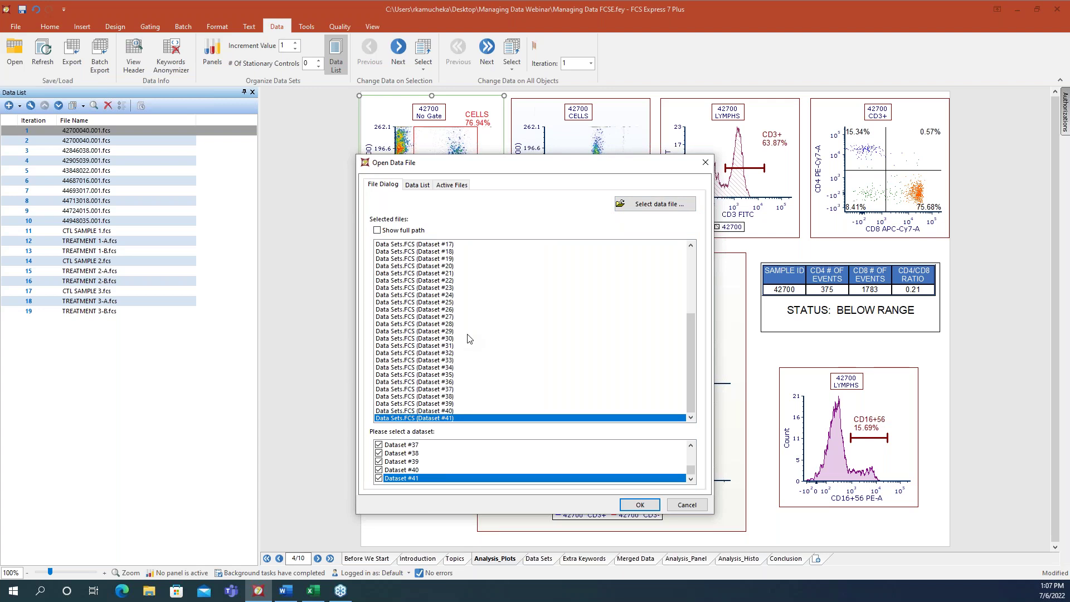
pyautogui.click(641, 506)
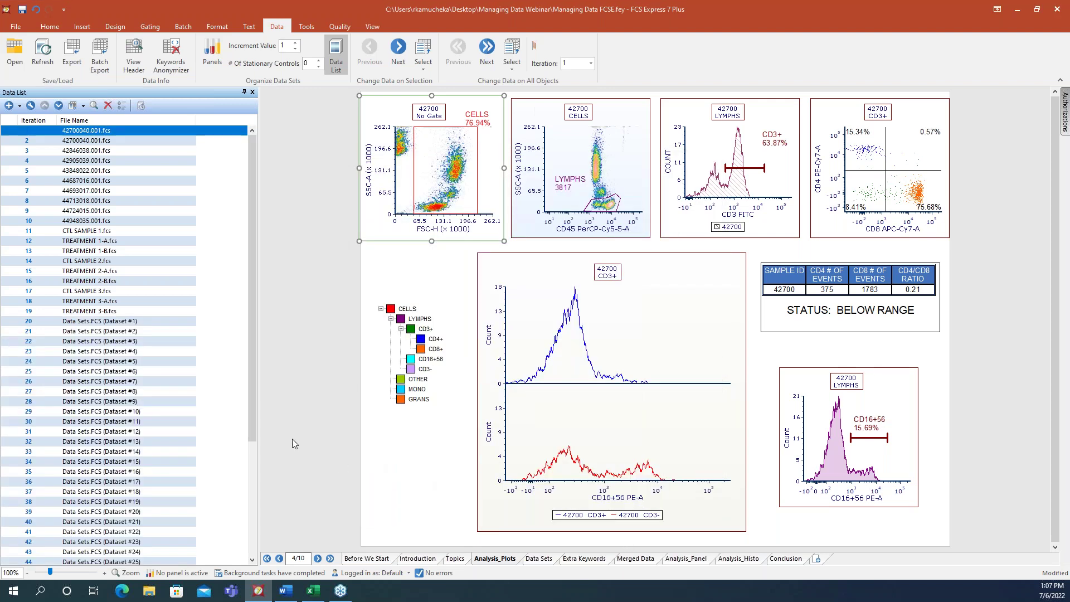
pyautogui.moveTo(250, 378); pyautogui.dragTo(253, 480)
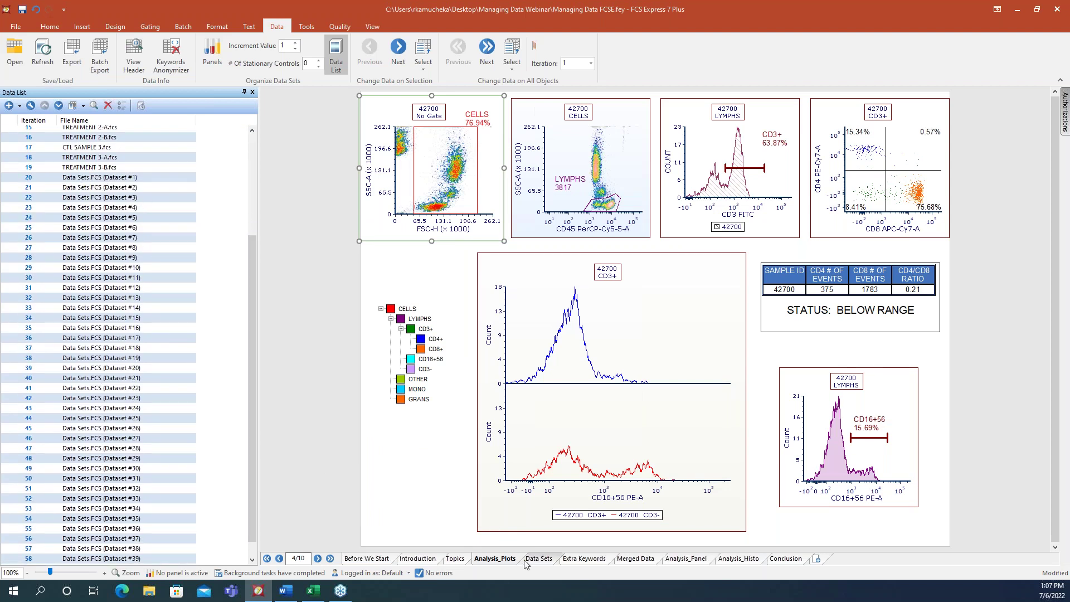
# - Go to the Data Sets page of the layout
pyautogui.click(542, 559)
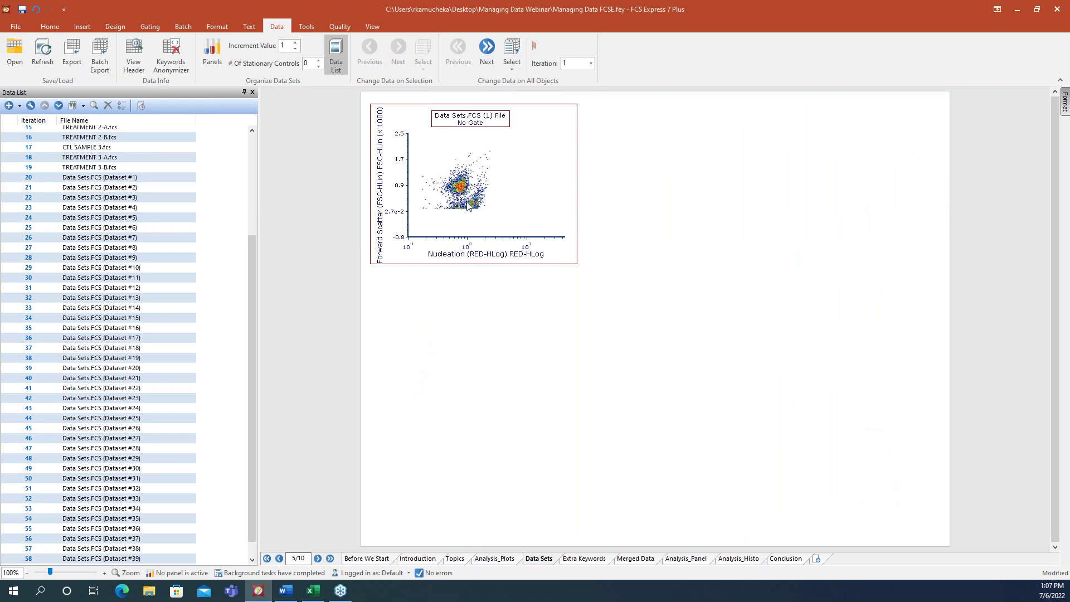
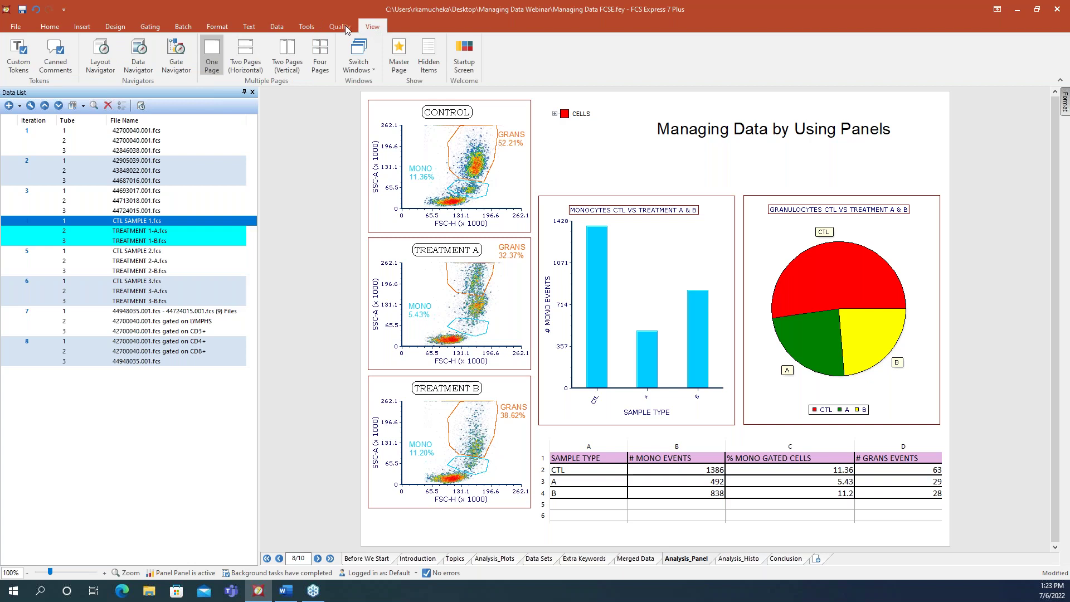
pyautogui.click(307, 27)
pyautogui.click(278, 27)
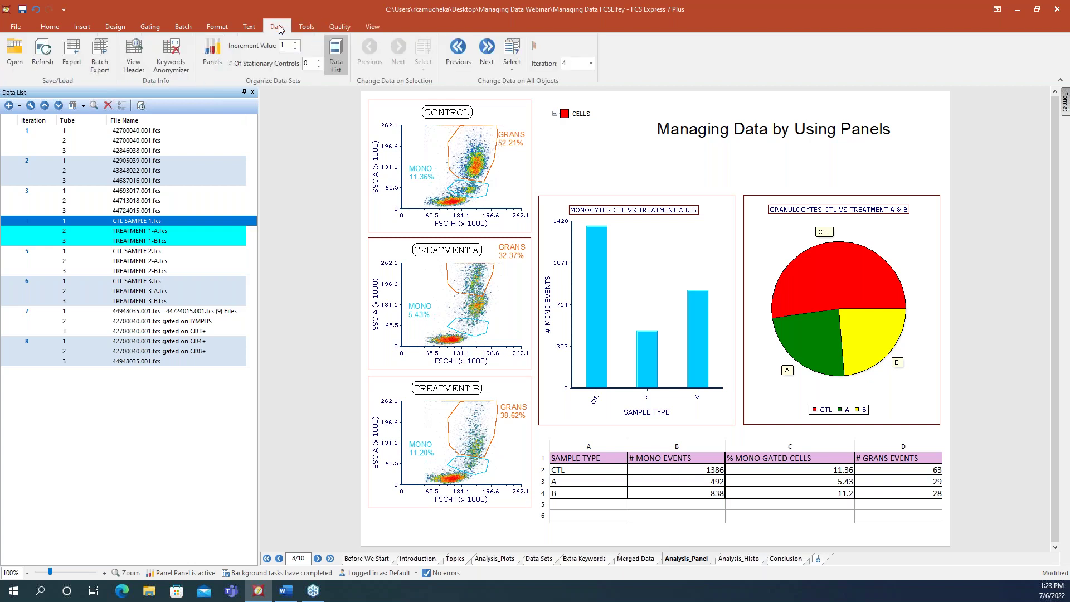
pyautogui.click(306, 27)
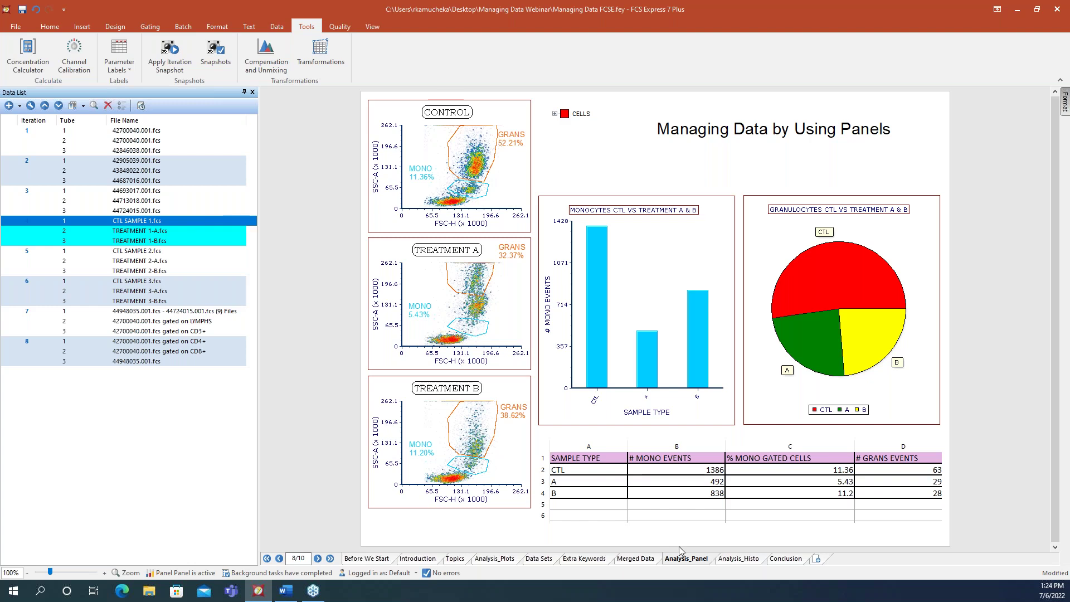
# - On the Analysis_Histo page, add CTL SAMPLE 1.fcs from iteration 4 to the histogram as a new overlay
pyautogui.click(739, 560)
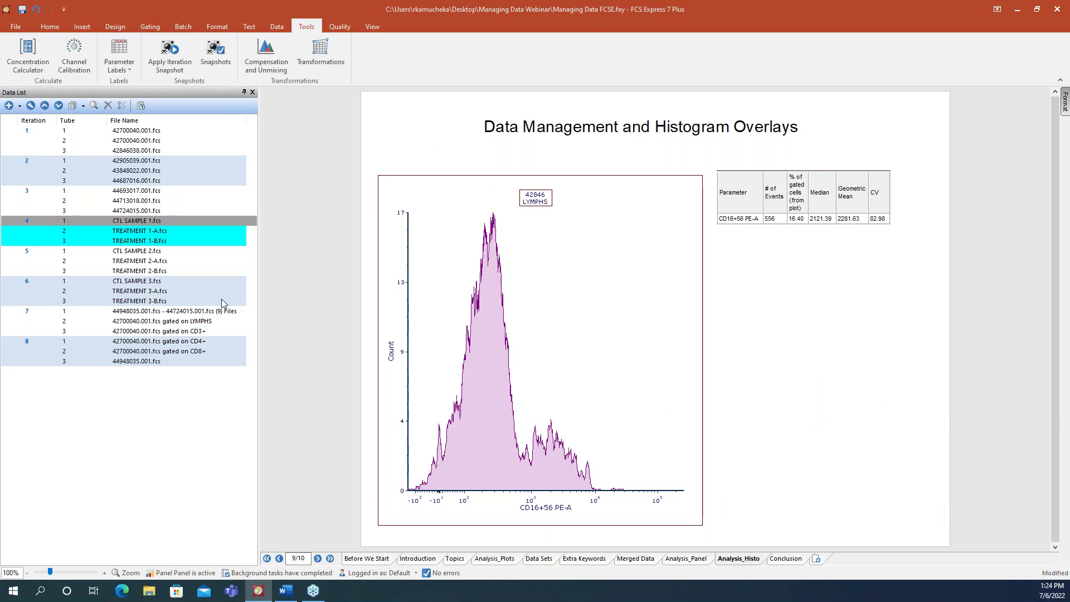
pyautogui.click(140, 223)
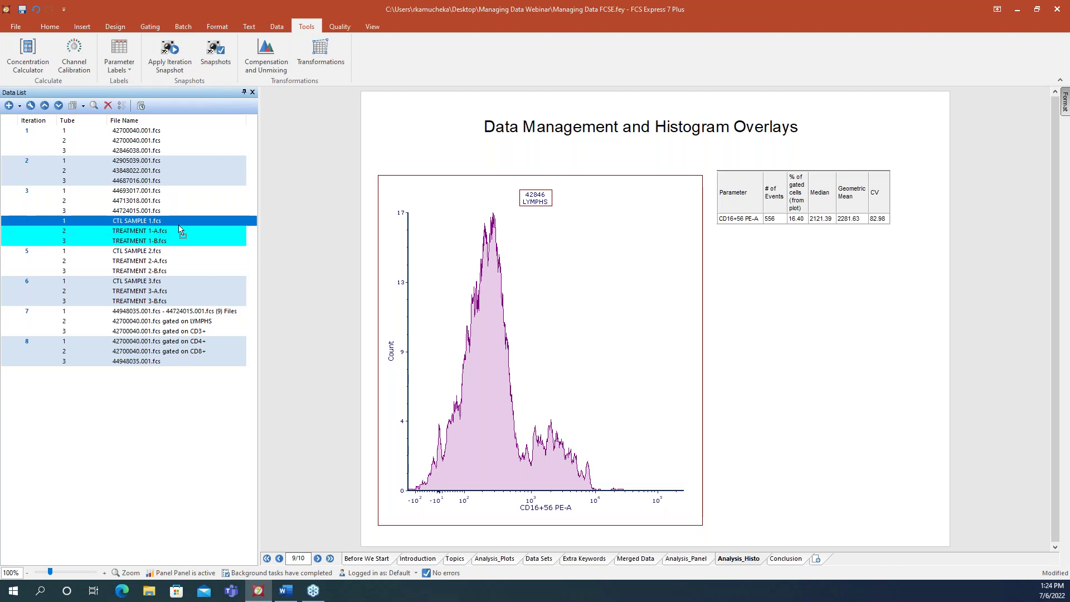
pyautogui.moveTo(223, 226); pyautogui.dragTo(460, 259)
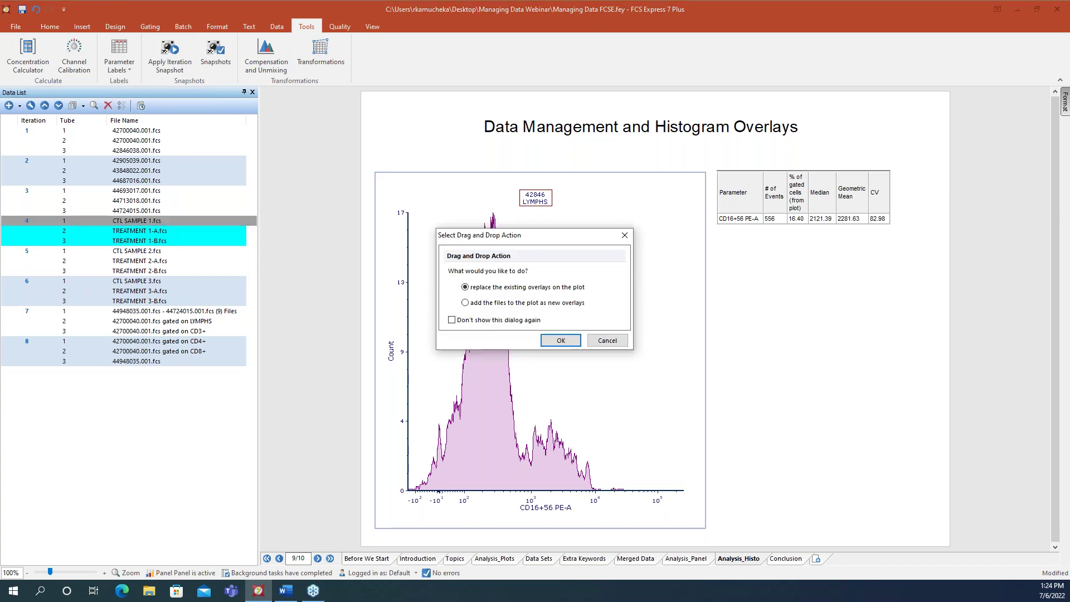
pyautogui.click(468, 304)
pyautogui.click(556, 341)
# - Add TREATMENT 1-A.fcs from the data list to the histogram as a new overlay
pyautogui.doubleClick(137, 231)
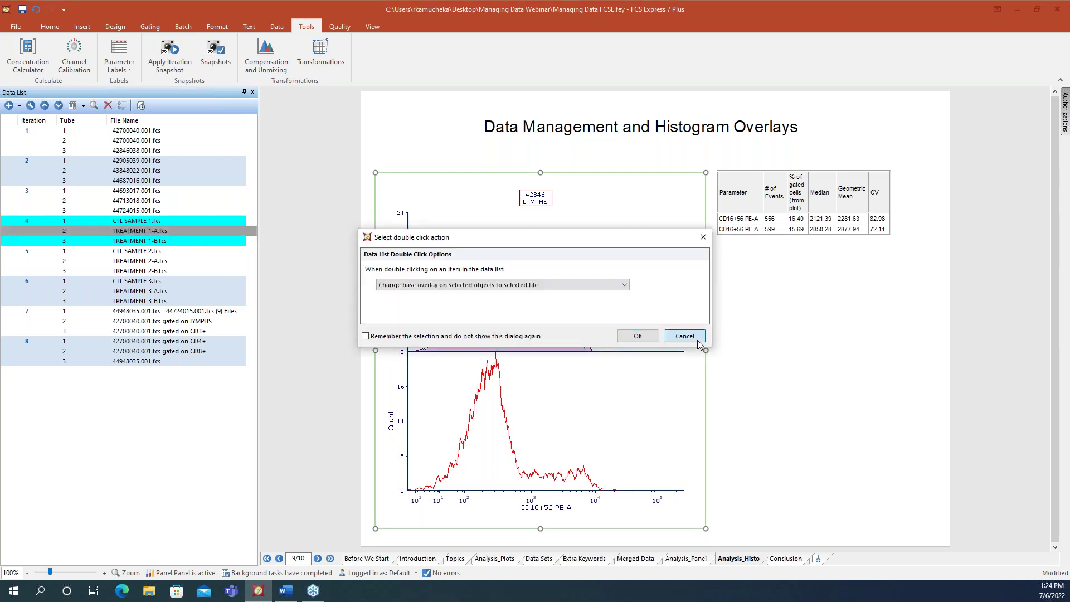
pyautogui.click(638, 335)
pyautogui.moveTo(122, 232); pyautogui.dragTo(468, 307)
pyautogui.click(466, 303)
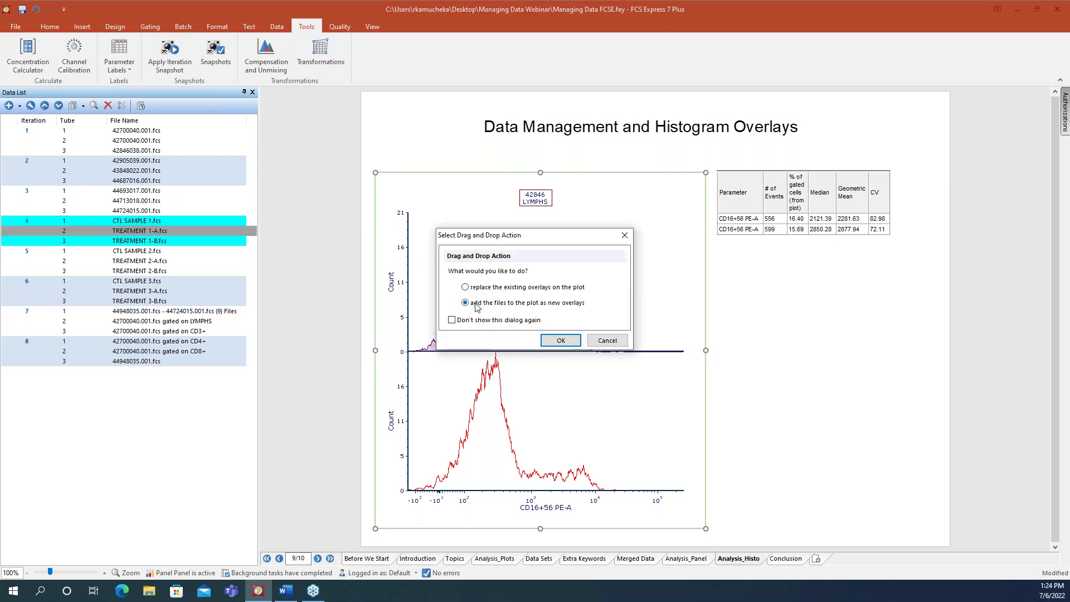
pyautogui.click(559, 341)
# - Add TREATMENT 1-B.fcs from the data list to the histogram as a new overlay
pyautogui.doubleClick(139, 241)
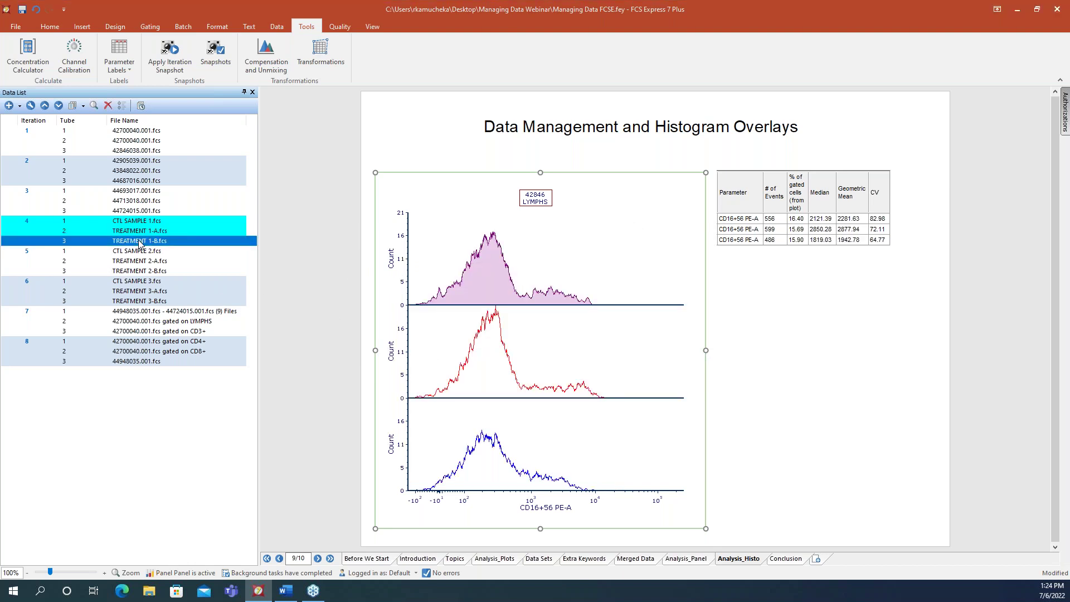
pyautogui.click(672, 337)
pyautogui.moveTo(144, 243); pyautogui.dragTo(495, 356)
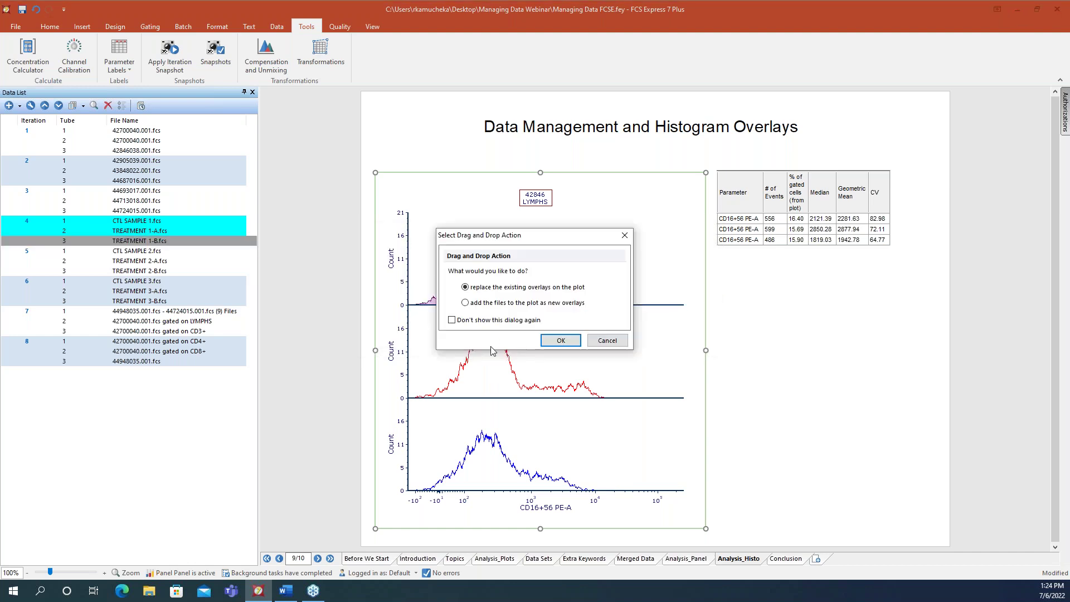
pyautogui.click(469, 304)
pyautogui.click(561, 341)
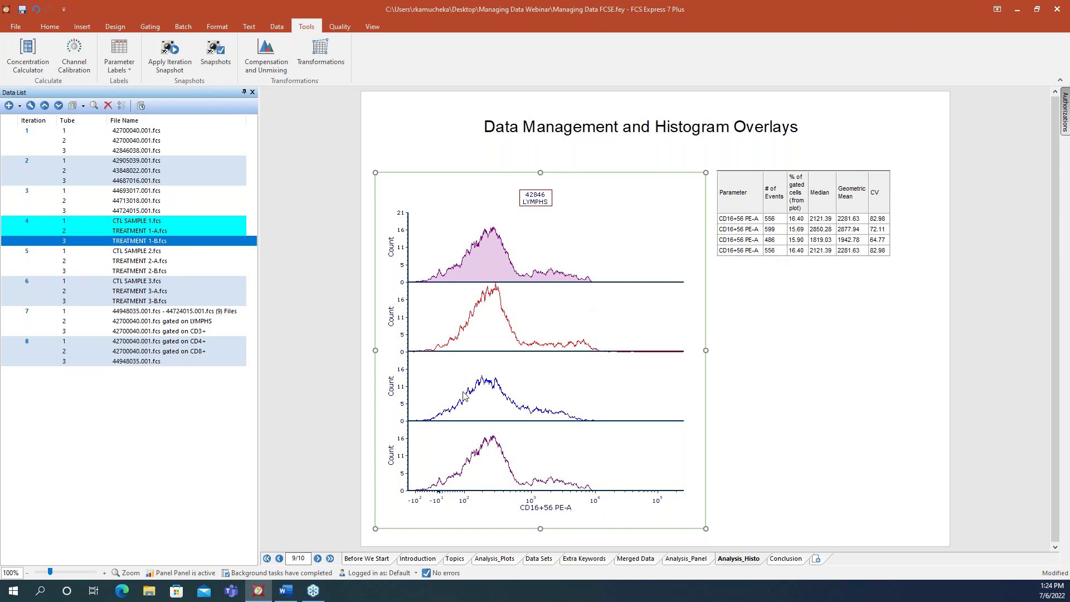
# - Switch the histogram overlays between data list iterations 4, 5 and 6, ending on iteration 6, and deselect the plot
pyautogui.click(26, 255)
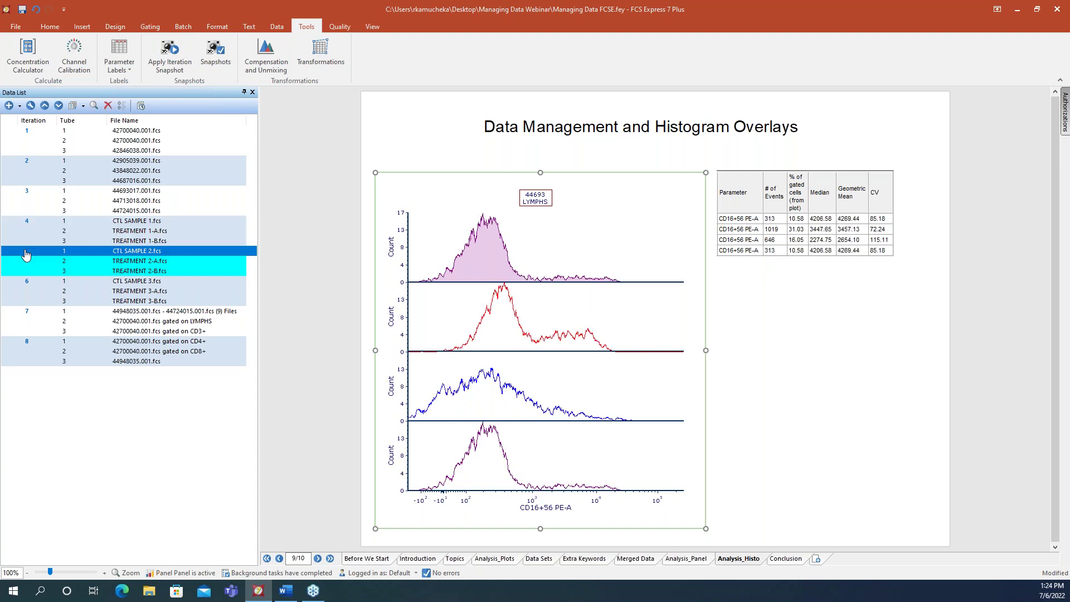
pyautogui.click(27, 284)
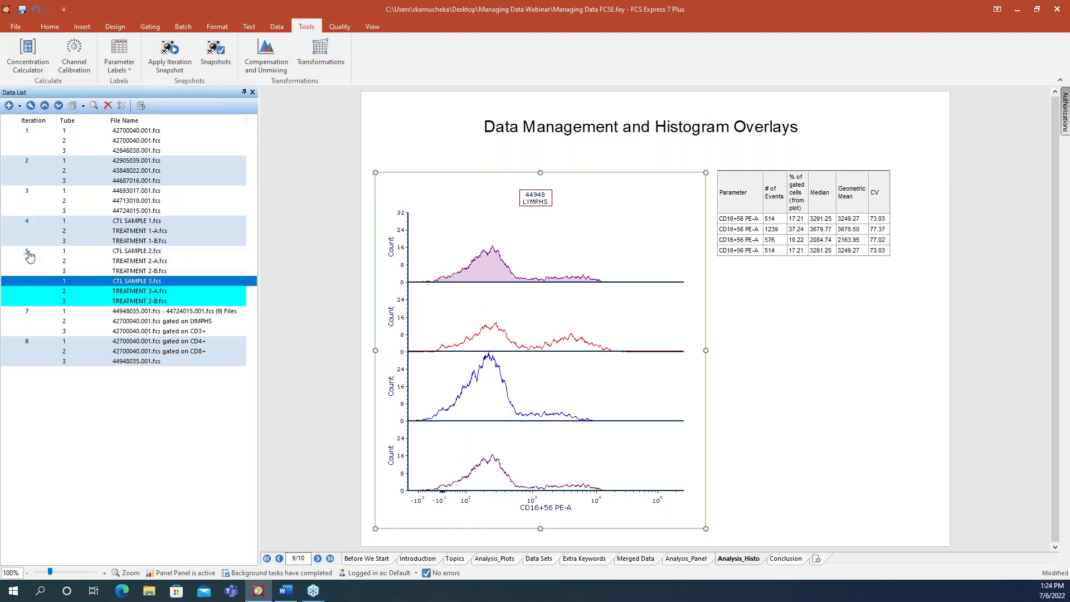
pyautogui.click(28, 254)
pyautogui.click(26, 230)
pyautogui.click(24, 255)
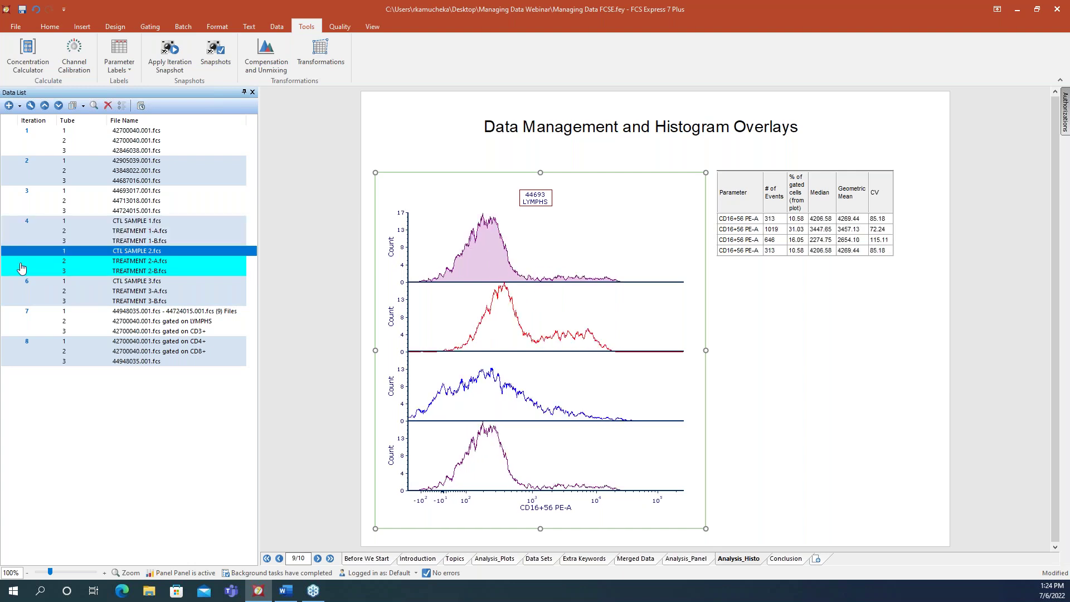
pyautogui.click(27, 285)
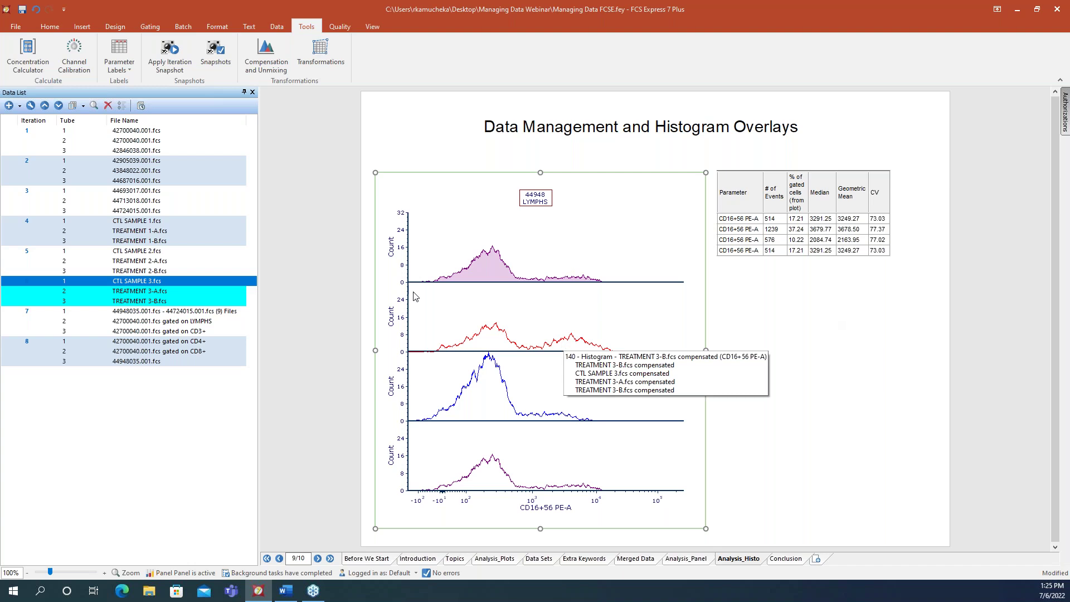
pyautogui.click(388, 144)
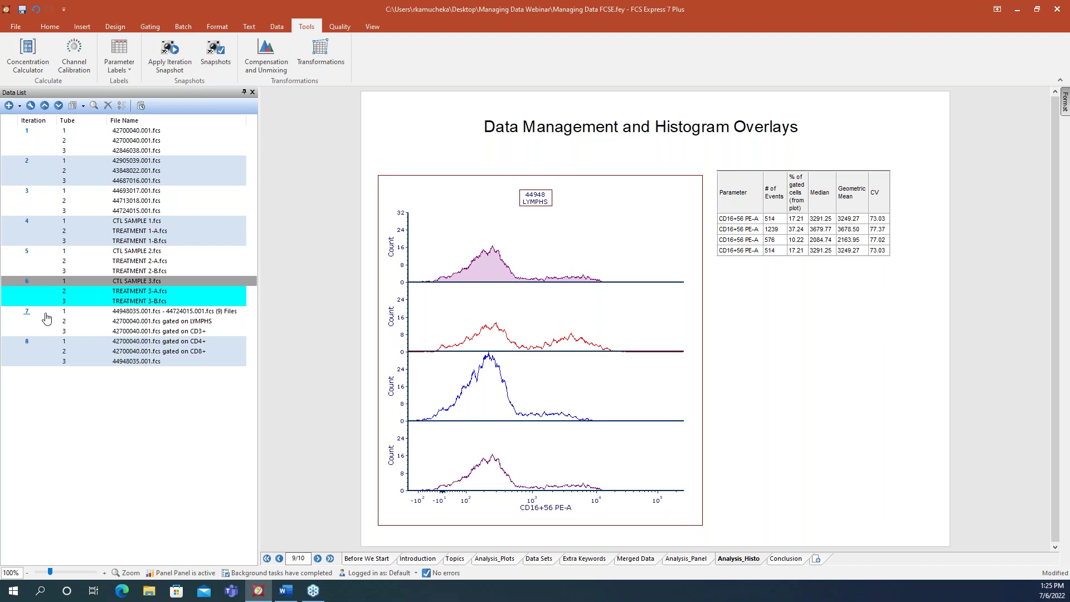
# - Examine in the Data Navigator which plots use the TREATMENT 3-B, CTL SAMPLE 3, TREATMENT 3-A, merged and Data Sets.FCS files
pyautogui.click(372, 28)
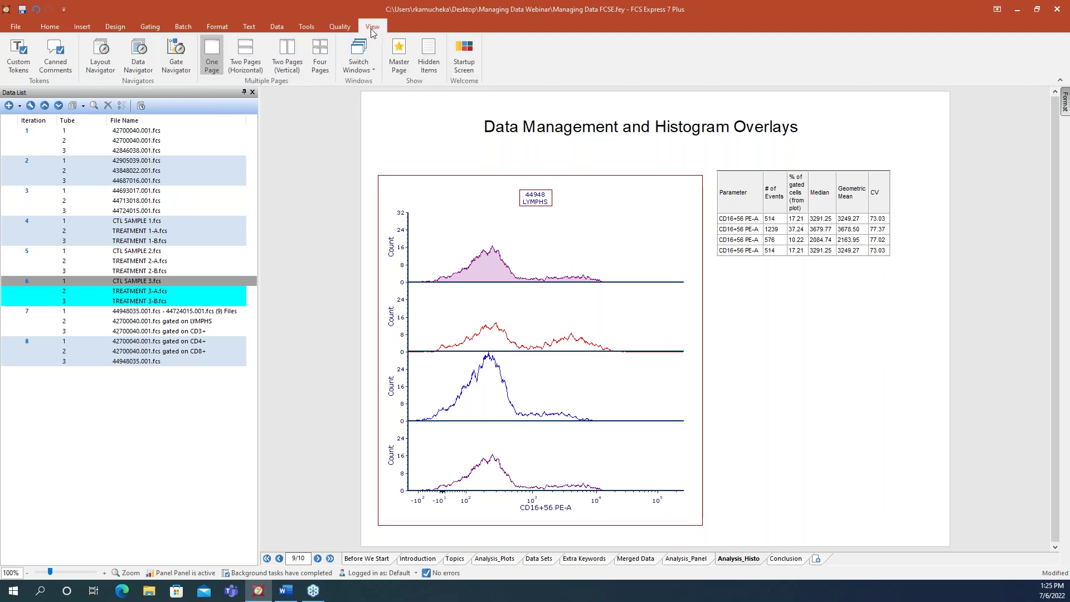
pyautogui.click(138, 56)
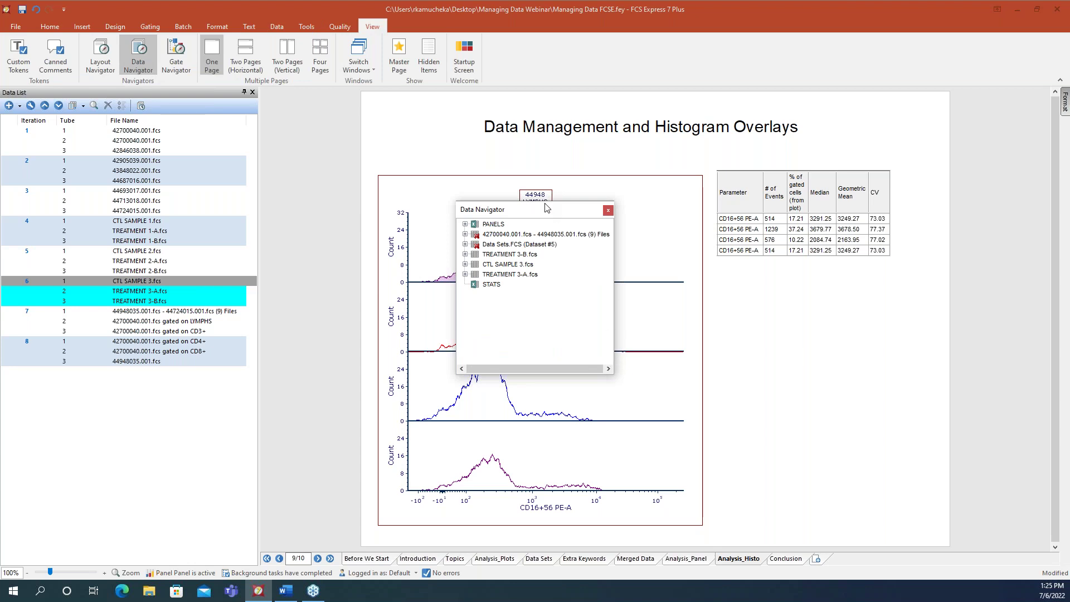
pyautogui.moveTo(534, 202); pyautogui.dragTo(473, 118)
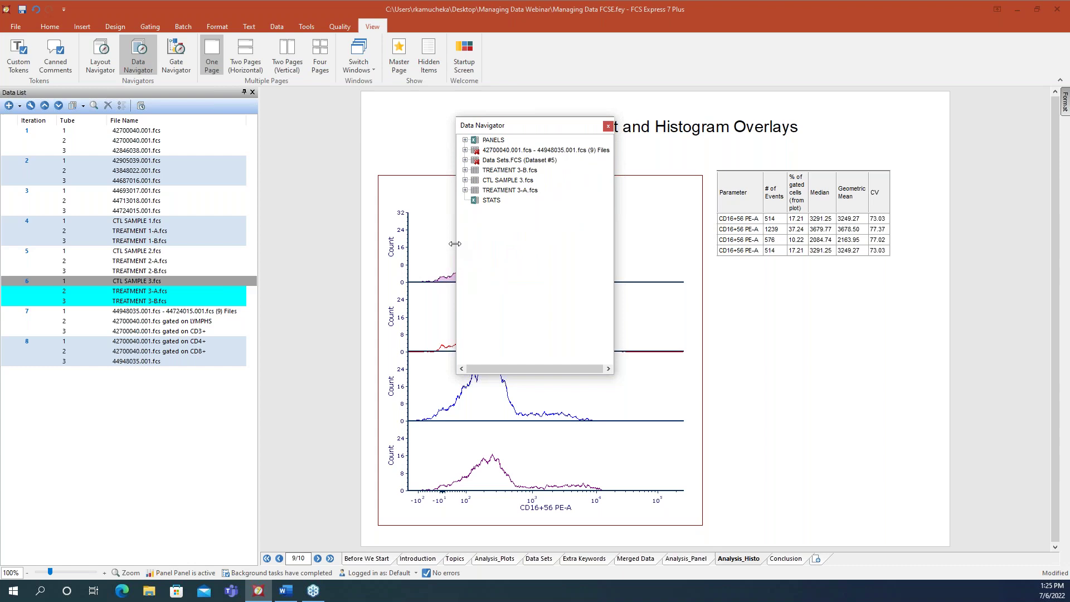
pyautogui.moveTo(455, 244); pyautogui.dragTo(328, 245)
pyautogui.click(338, 171)
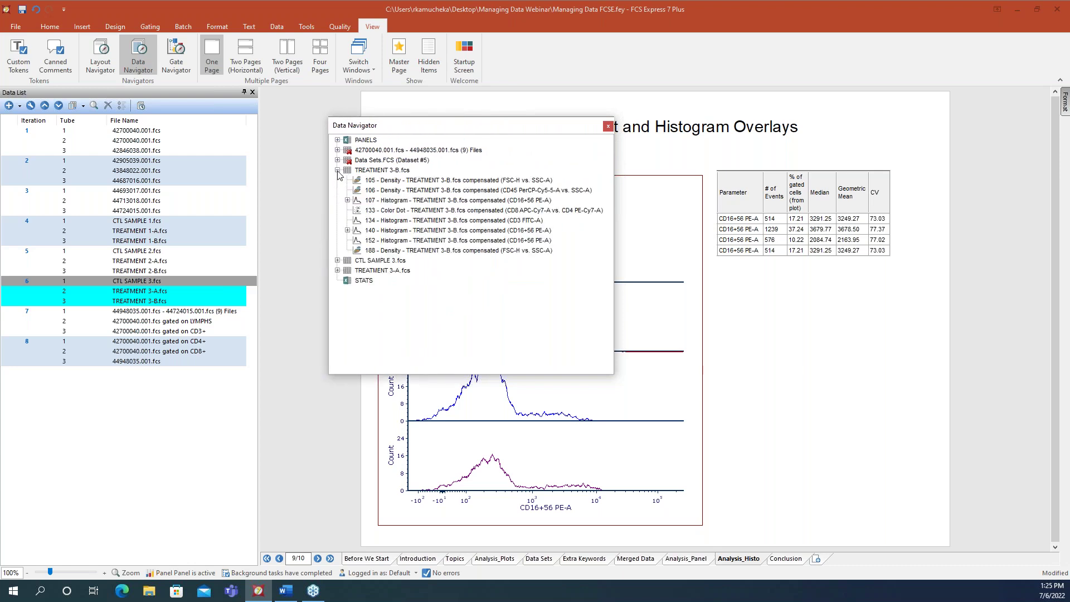
pyautogui.click(337, 260)
pyautogui.click(338, 291)
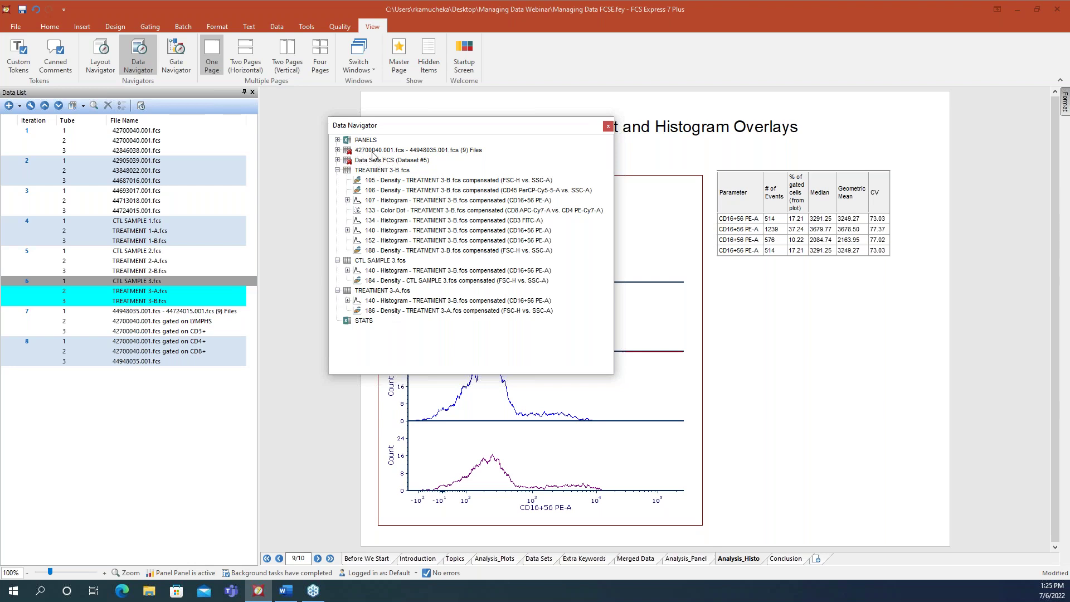
pyautogui.click(337, 150)
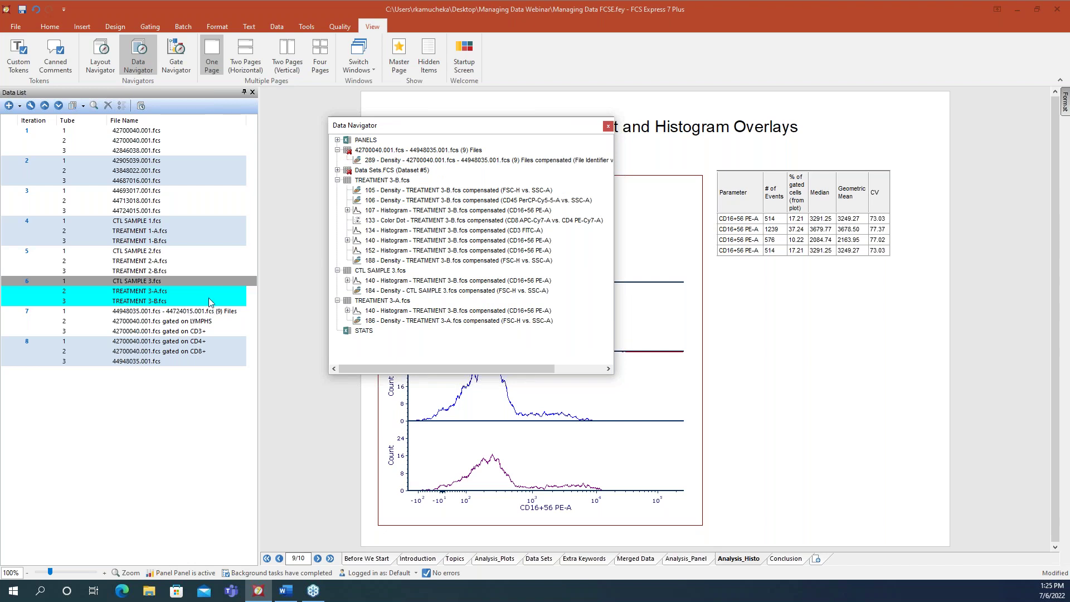
pyautogui.click(338, 171)
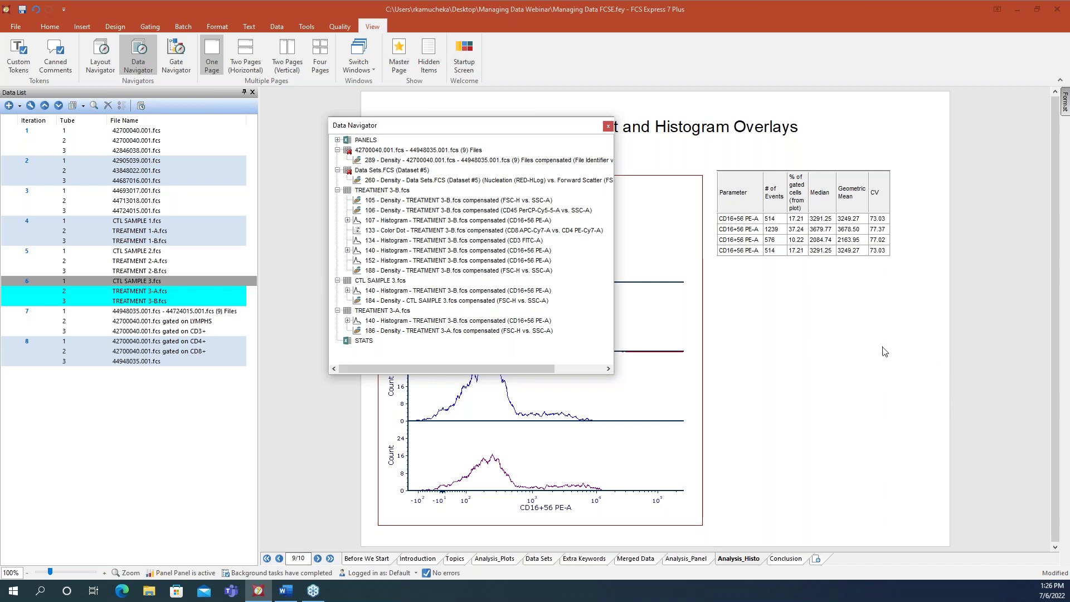
pyautogui.click(609, 126)
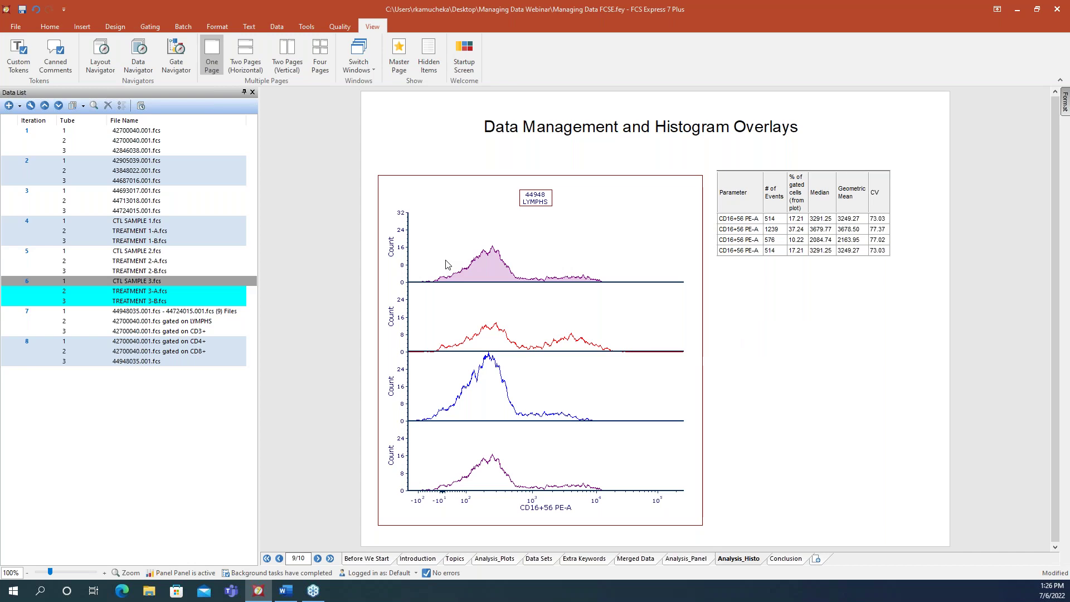
# - Add a new Pipeline transformation in the Transformations window, moved clear of the histogram overlays
pyautogui.click(307, 26)
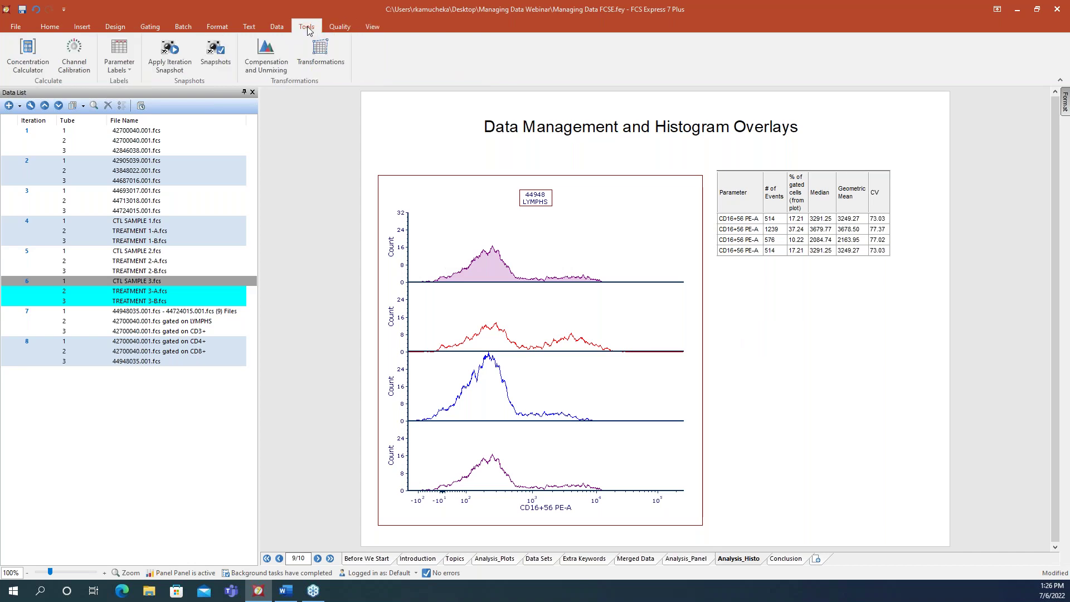
pyautogui.click(313, 56)
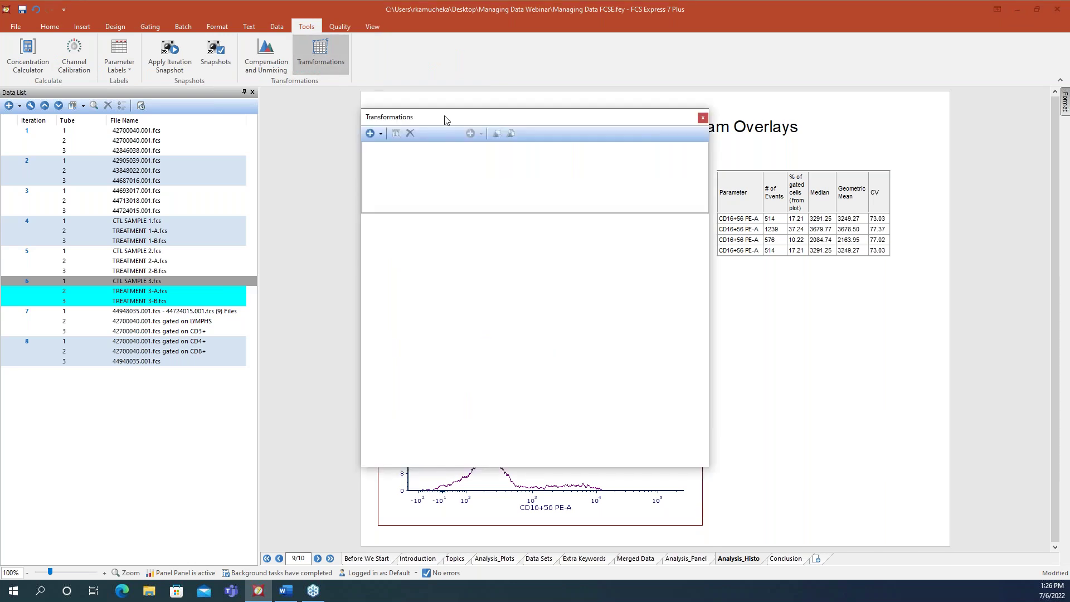
pyautogui.moveTo(446, 119); pyautogui.dragTo(719, 110)
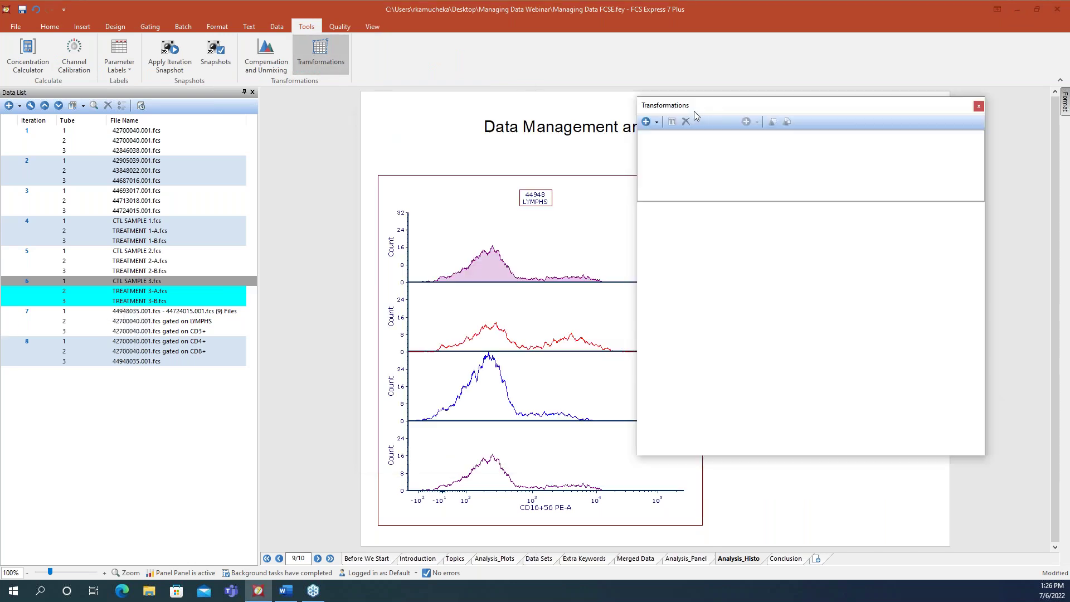
pyautogui.click(658, 123)
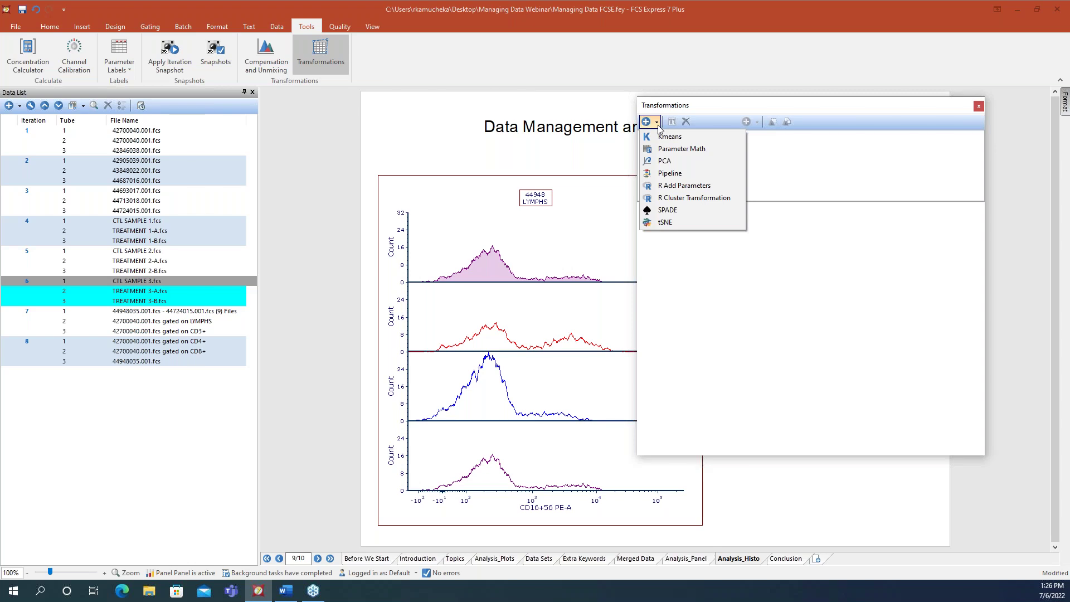
pyautogui.click(671, 173)
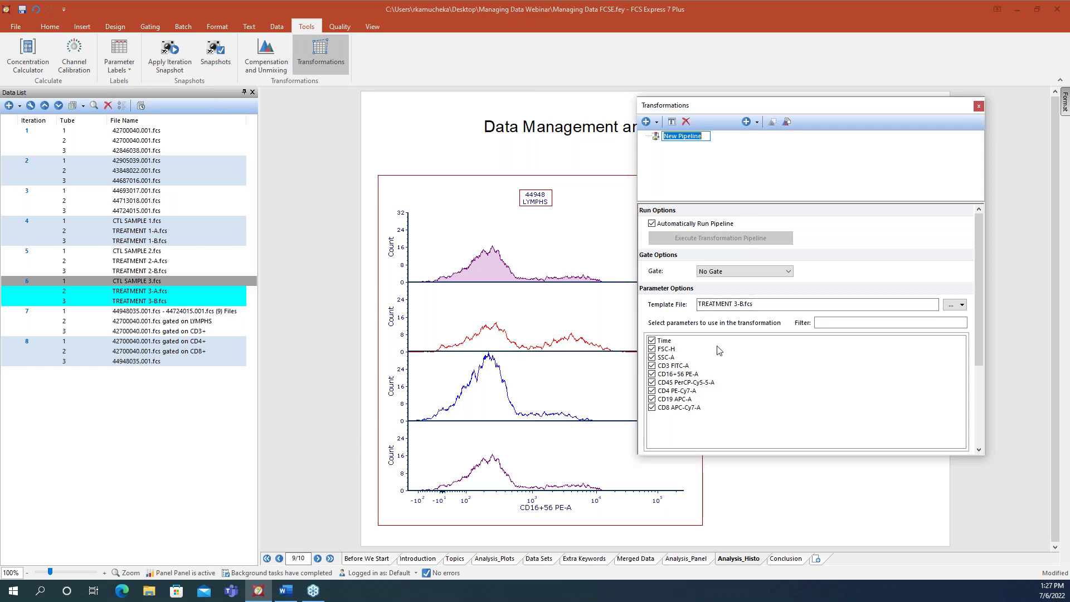
# - Load the merged 44948035.001.fcs - 44724015.001.fcs (9) Files entry into the Merged Data page's density plot and close the Transformations window
pyautogui.click(634, 561)
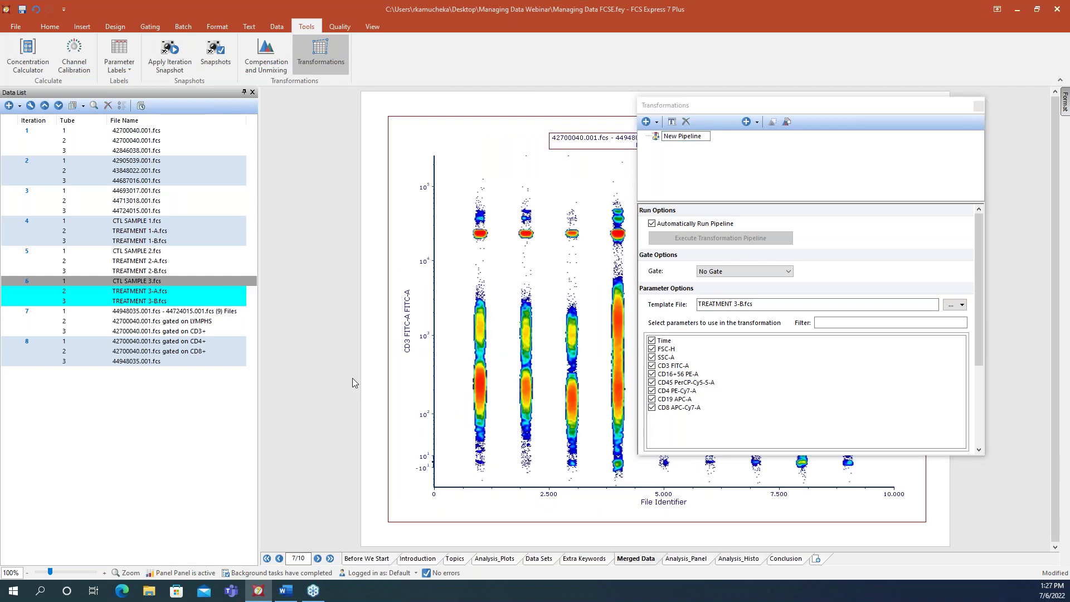
pyautogui.click(142, 312)
pyautogui.moveTo(142, 312); pyautogui.dragTo(458, 321)
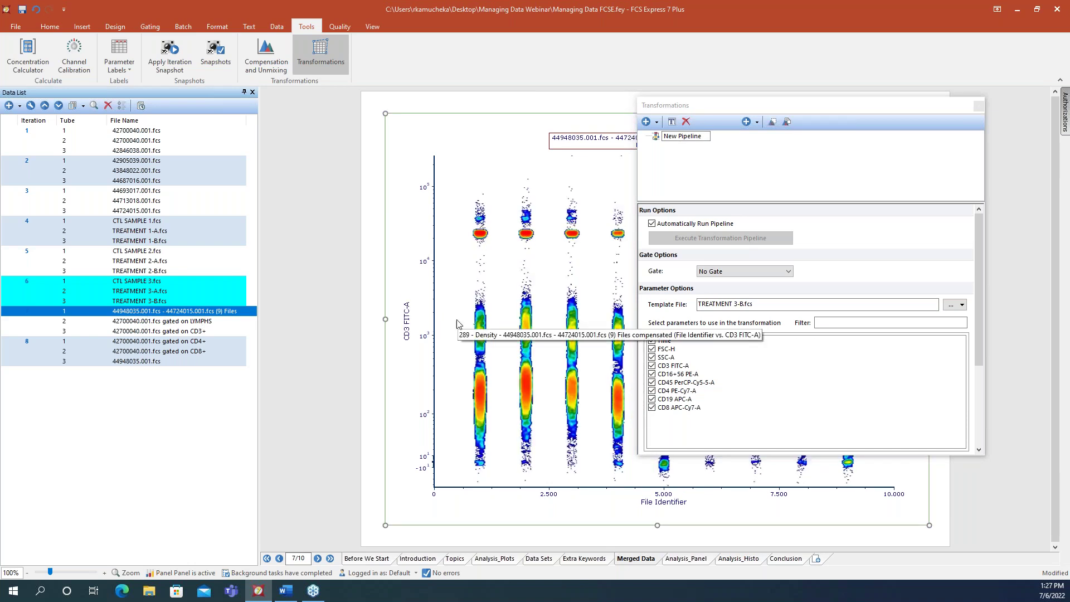
pyautogui.click(338, 475)
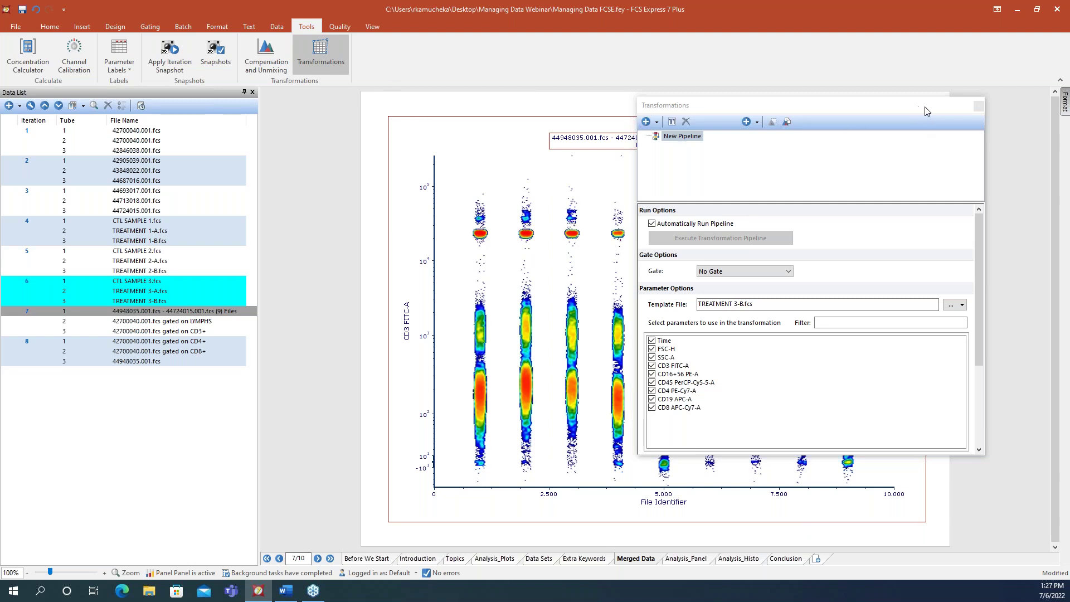
pyautogui.click(978, 106)
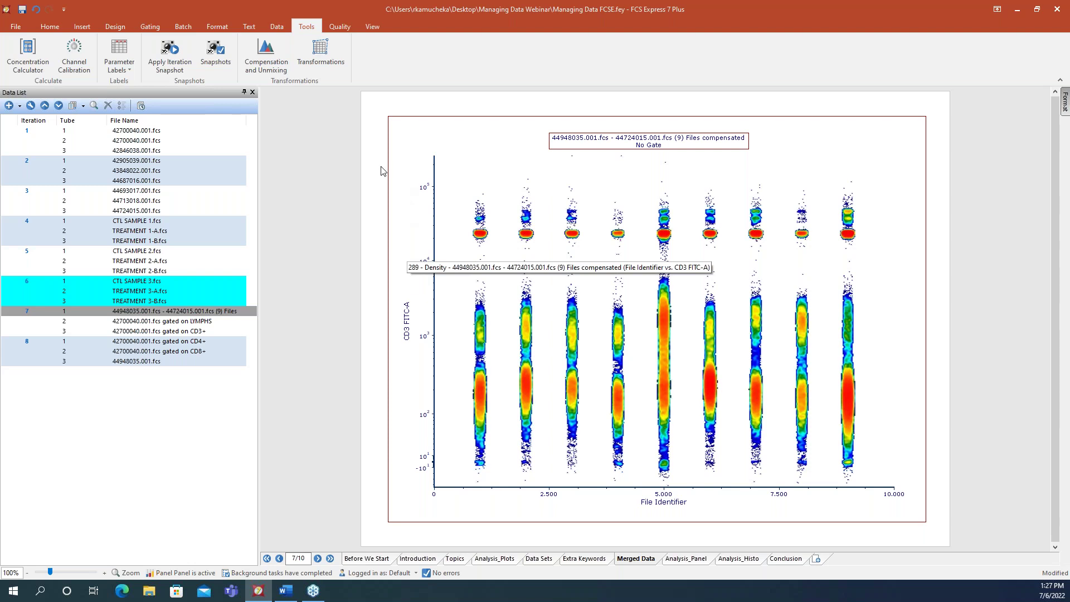
pyautogui.click(397, 131)
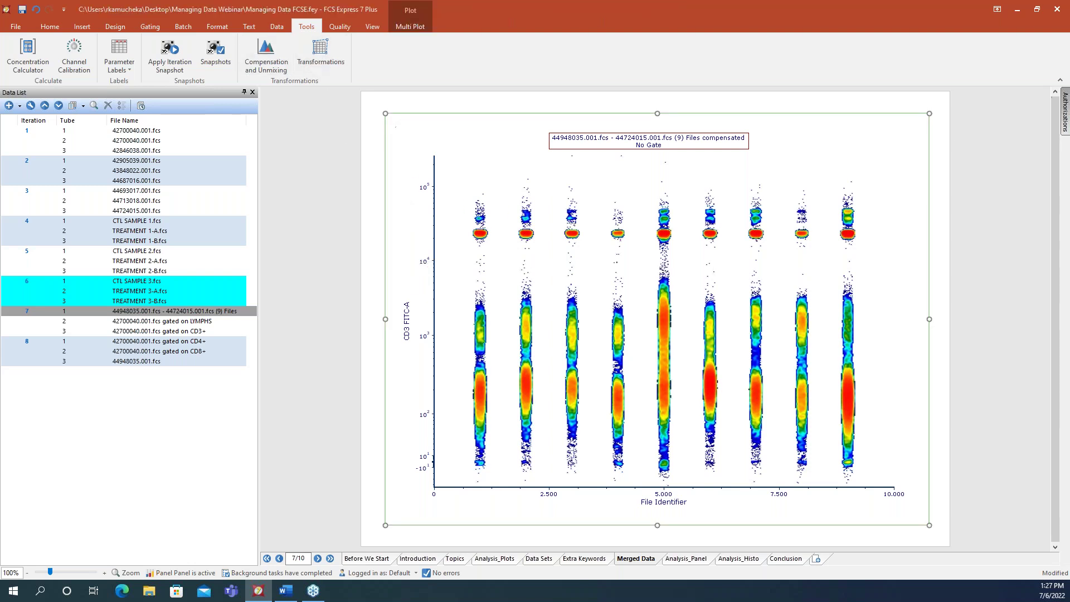
# - Turn on Change data file during Next/Prev/Batch in the overlay options of the merged-file density plot
pyautogui.click(1065, 111)
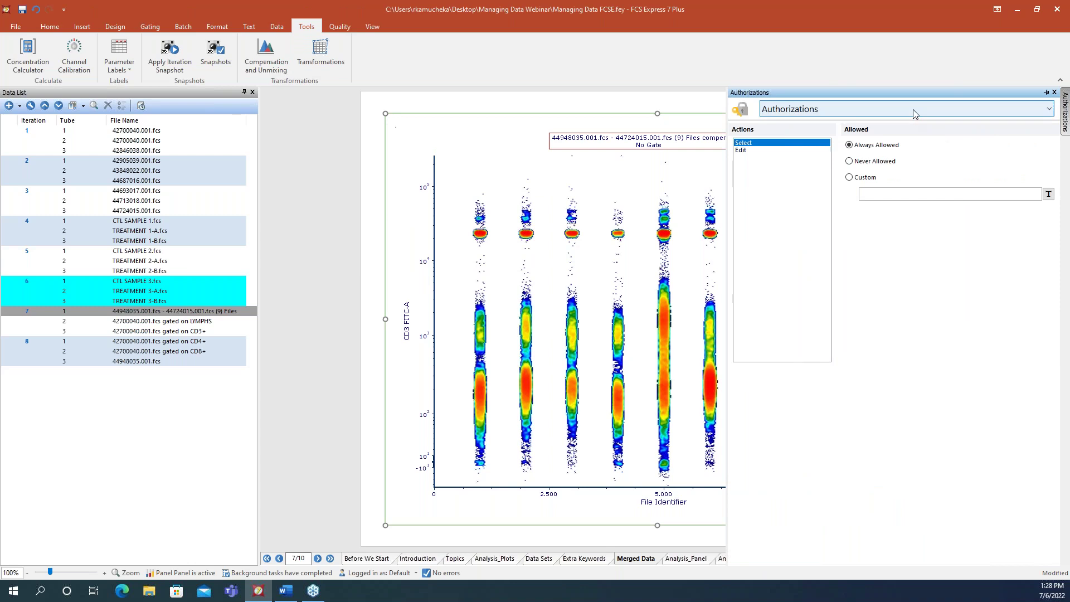
pyautogui.click(913, 110)
pyautogui.click(821, 144)
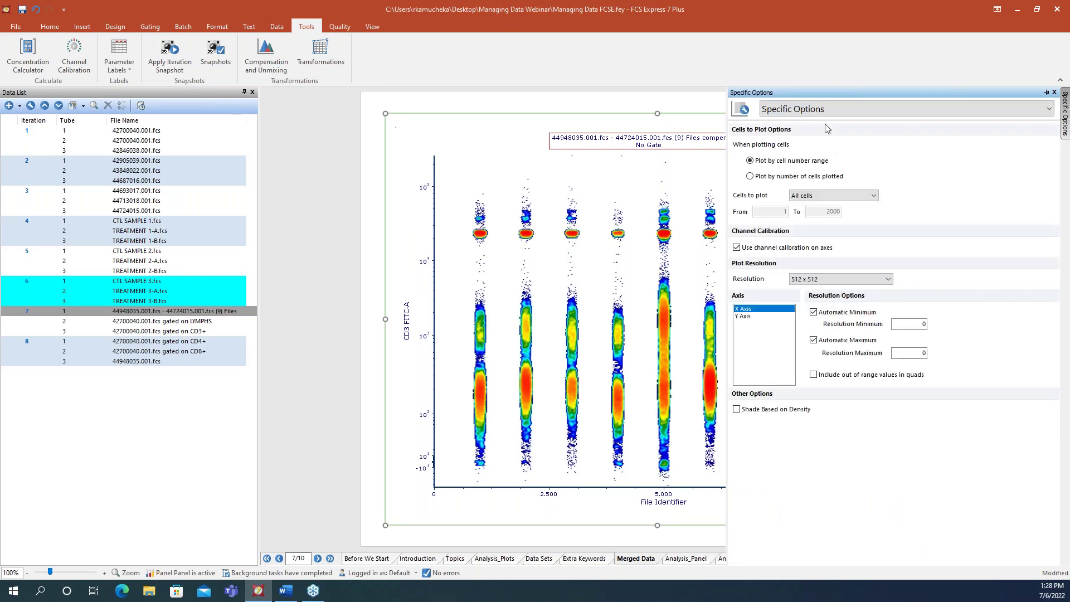
pyautogui.click(804, 114)
pyautogui.click(808, 158)
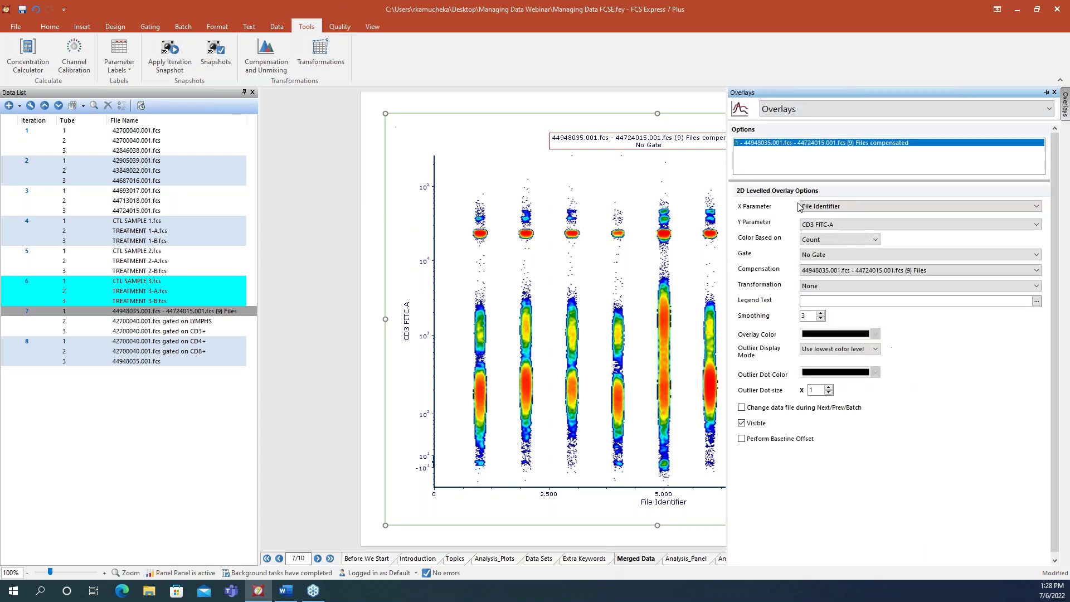
pyautogui.click(742, 409)
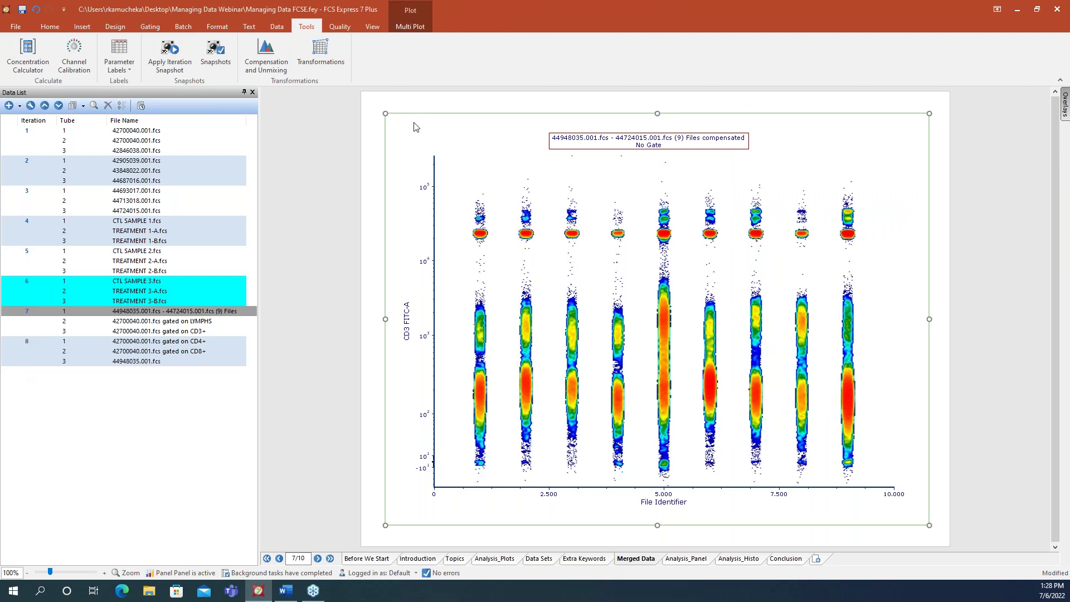
# - Turn off Change data file during Next/Prev/Batch for the merged-file overlay and deselect the density plot
pyautogui.click(224, 28)
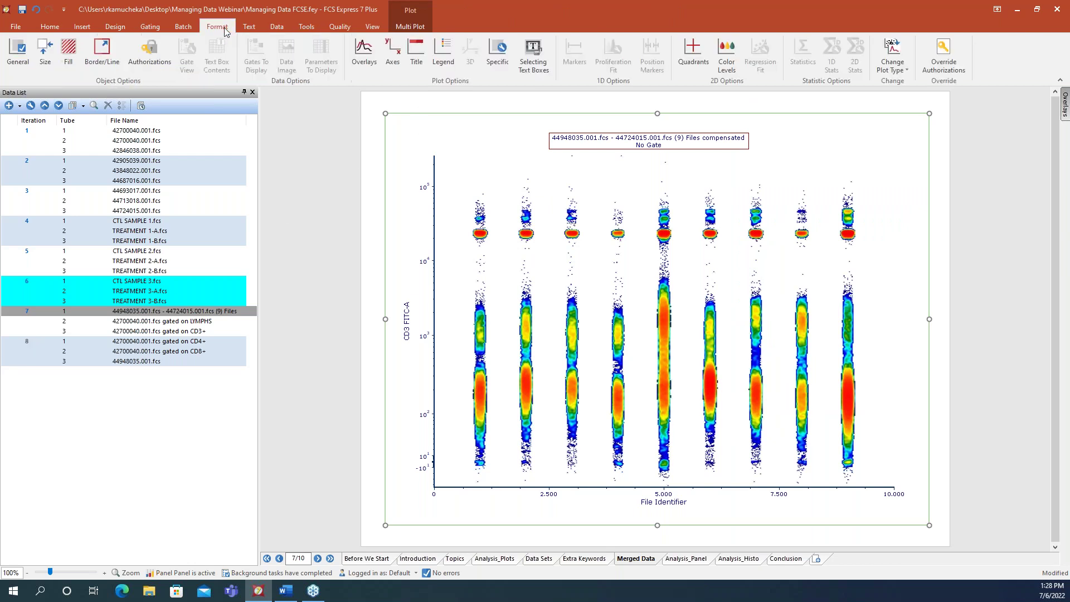
pyautogui.click(365, 63)
pyautogui.click(742, 408)
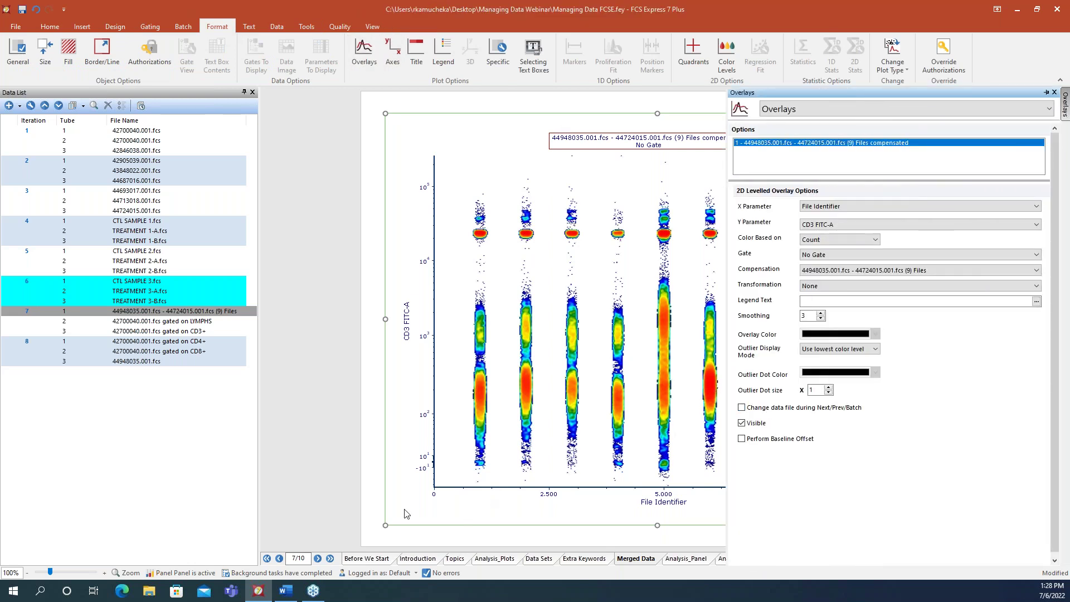
pyautogui.click(371, 517)
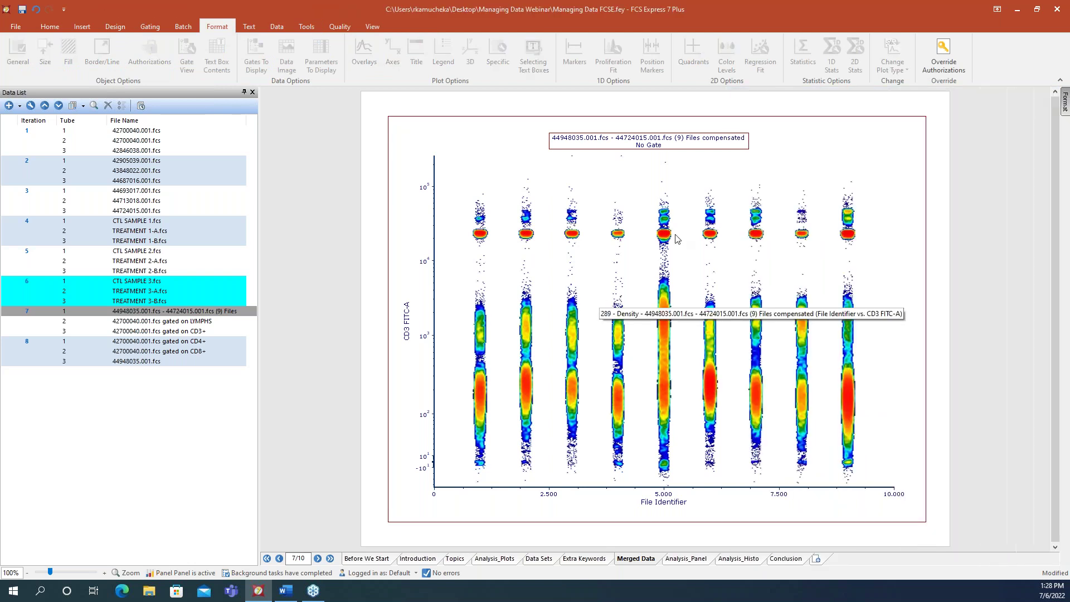
# - Open the Transformations window and select New Pipeline to show its parameter options
pyautogui.click(307, 27)
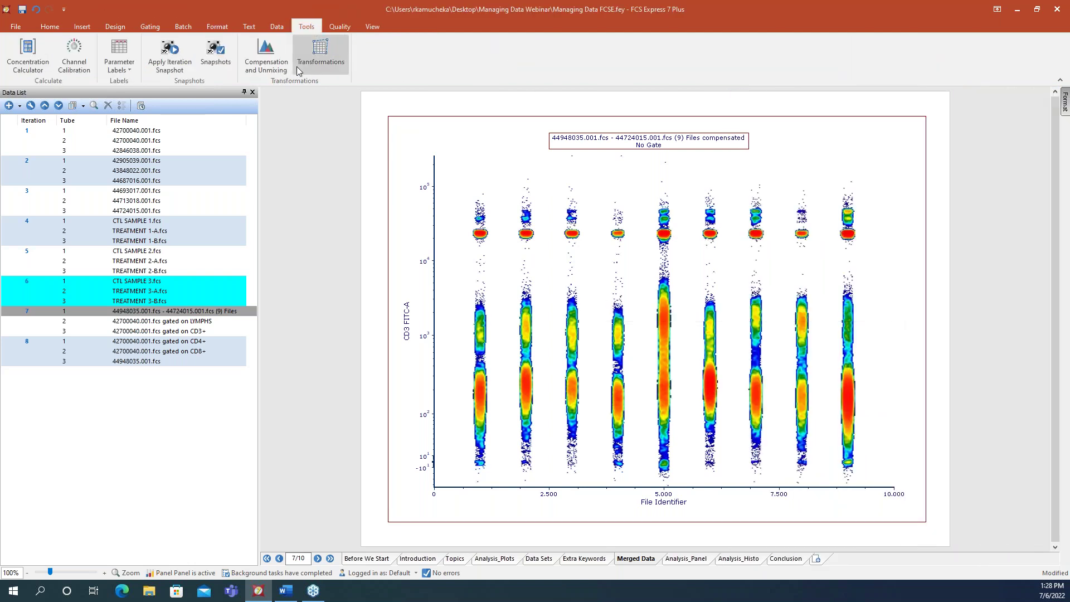
pyautogui.click(329, 61)
pyautogui.click(685, 137)
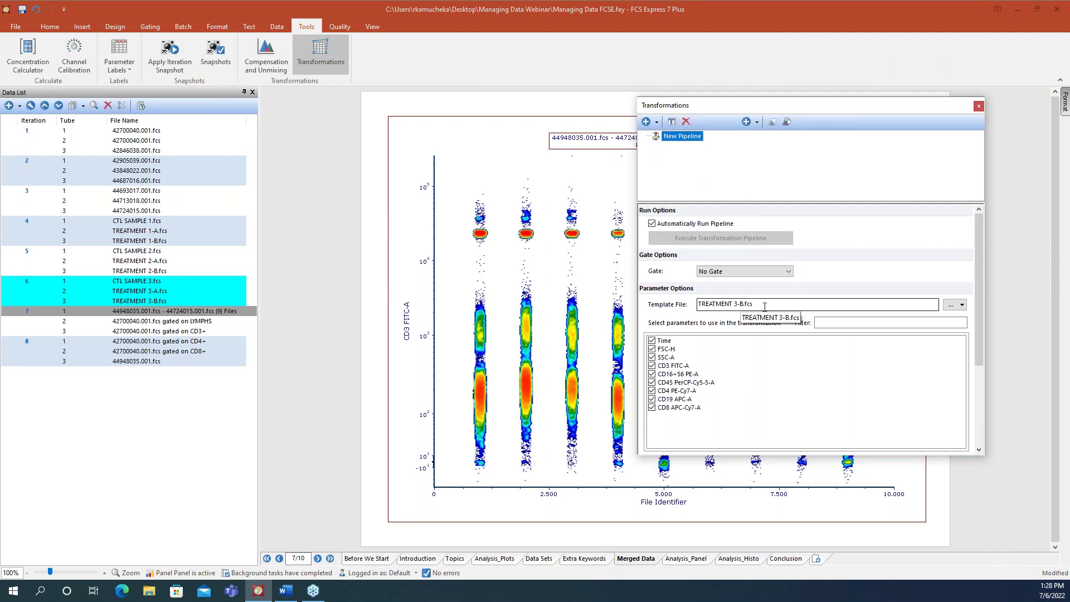
# - Browse the Data Sets folder and the Data List for a pipeline template file, leaving without choosing one
pyautogui.click(953, 306)
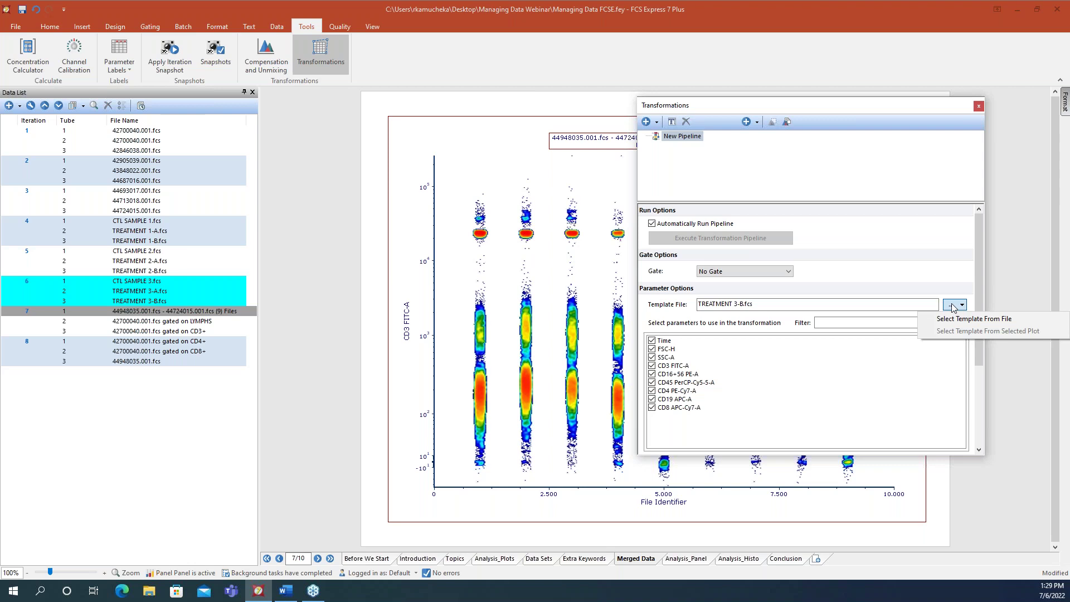
pyautogui.click(966, 322)
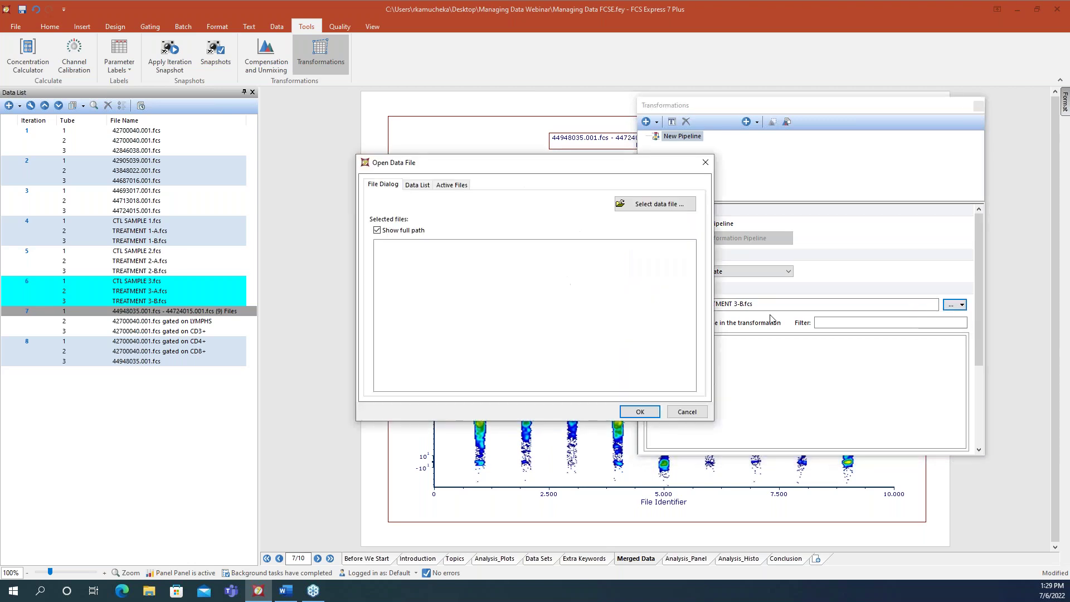
pyautogui.click(631, 203)
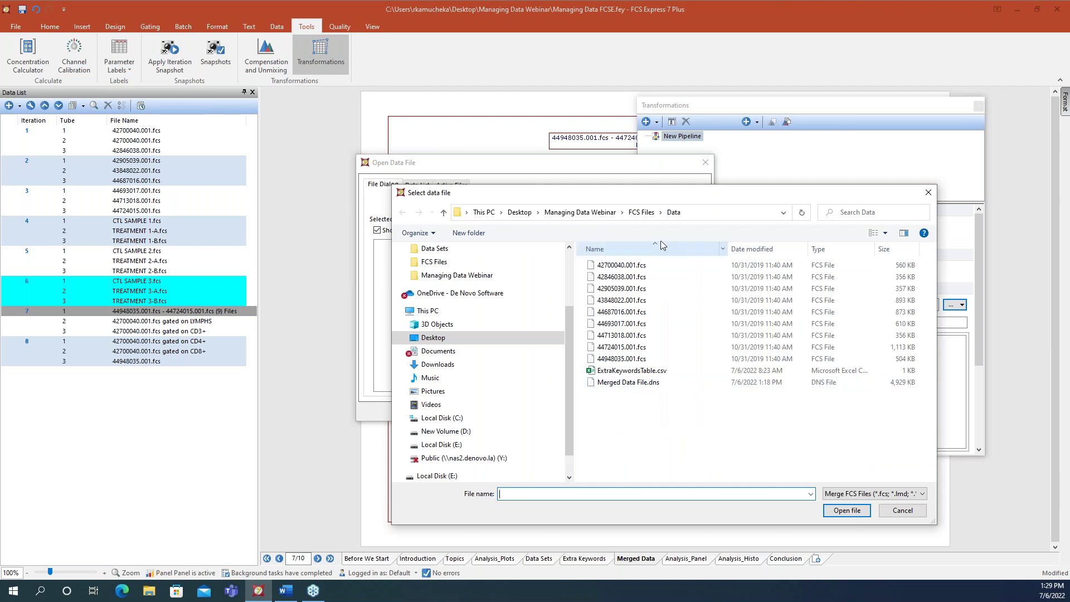
pyautogui.click(641, 212)
pyautogui.click(614, 277)
pyautogui.doubleClick(613, 277)
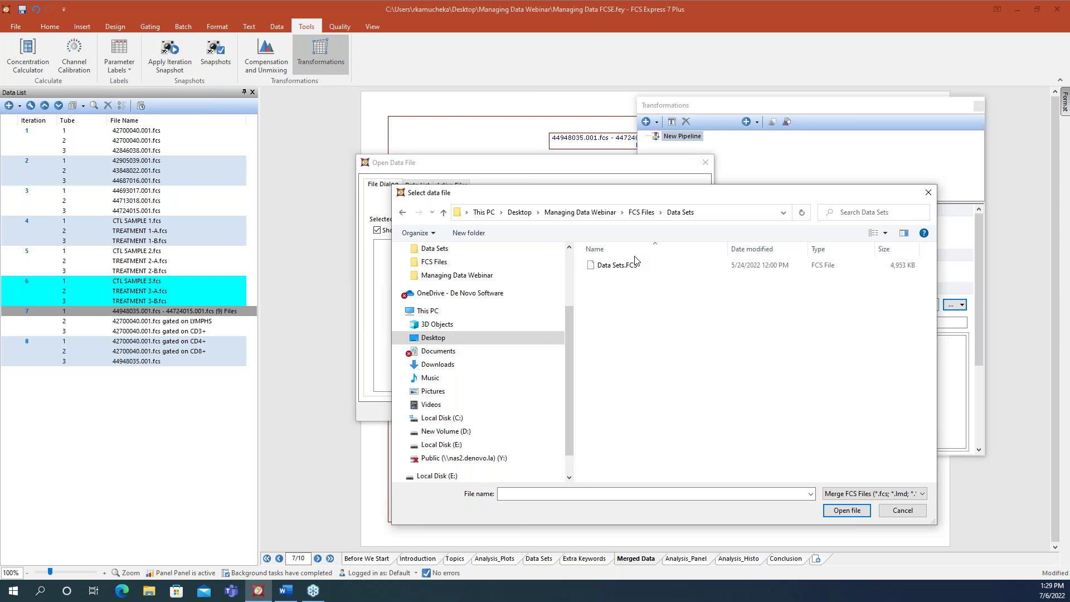
pyautogui.click(903, 510)
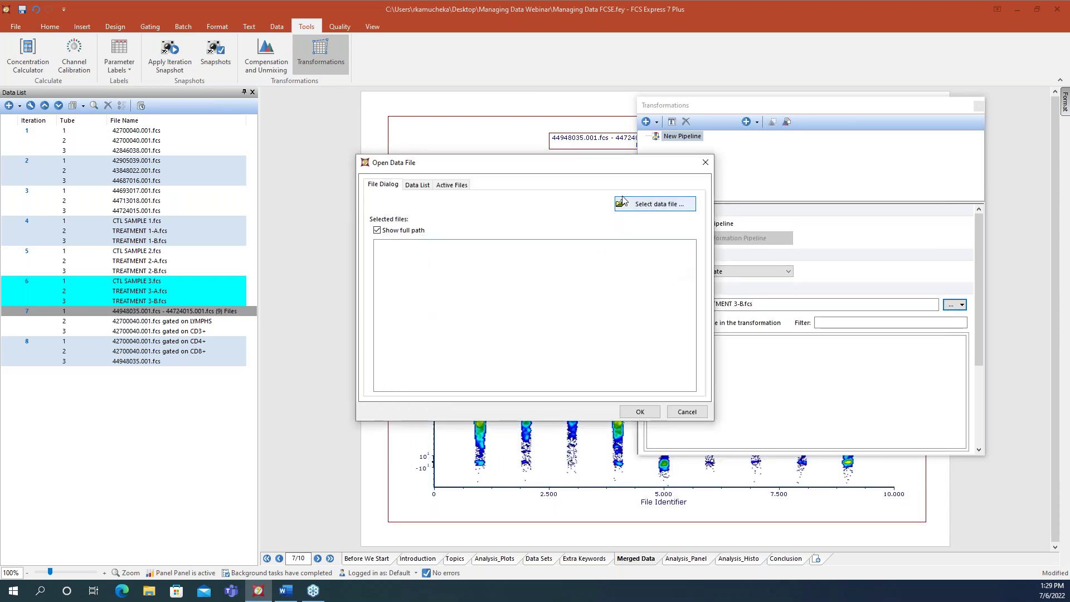
pyautogui.click(418, 185)
pyautogui.click(371, 201)
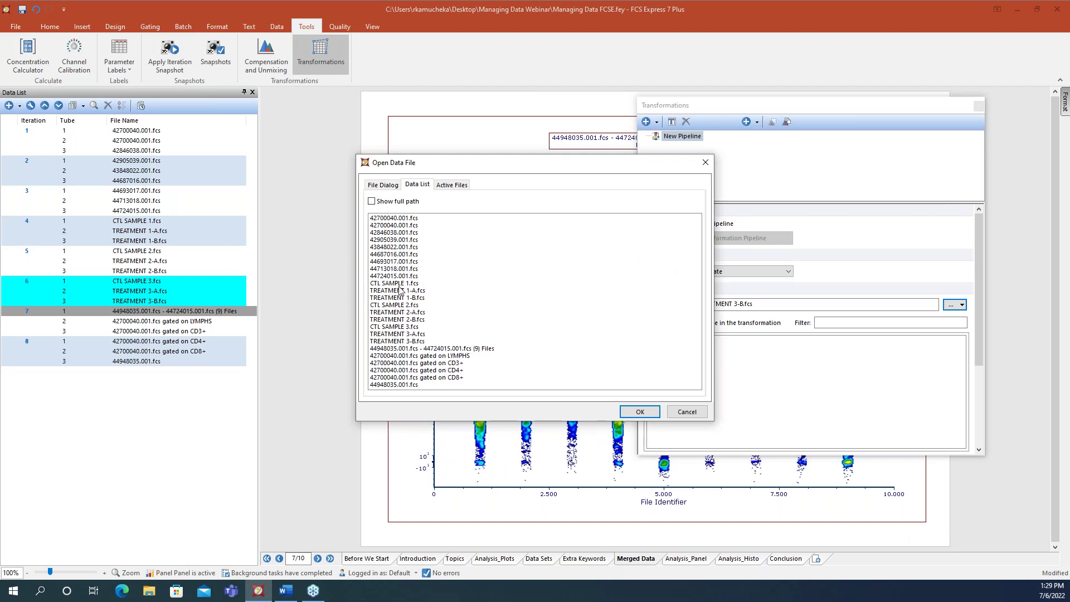
pyautogui.click(687, 412)
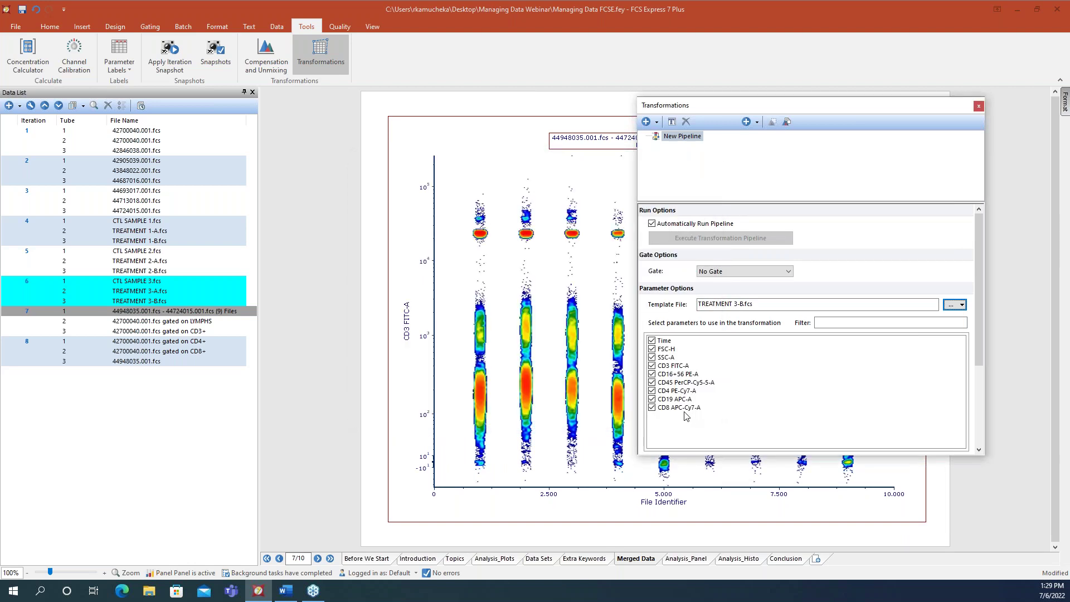
# - Set the New Pipeline's template file from the selected merged-file density plot on the Merged Data page
pyautogui.click(444, 151)
pyautogui.click(954, 305)
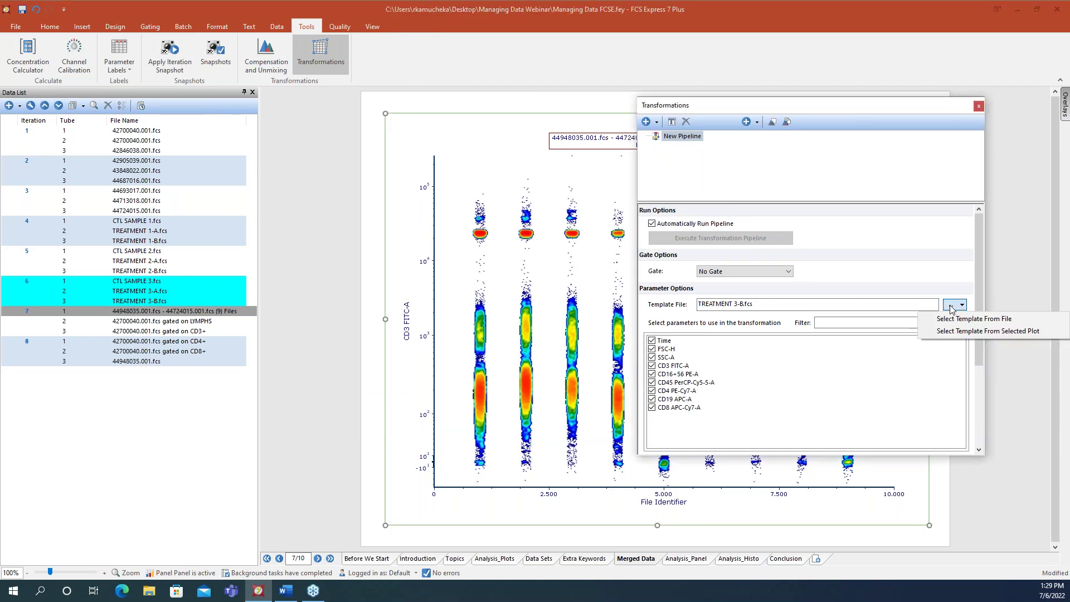
pyautogui.click(963, 333)
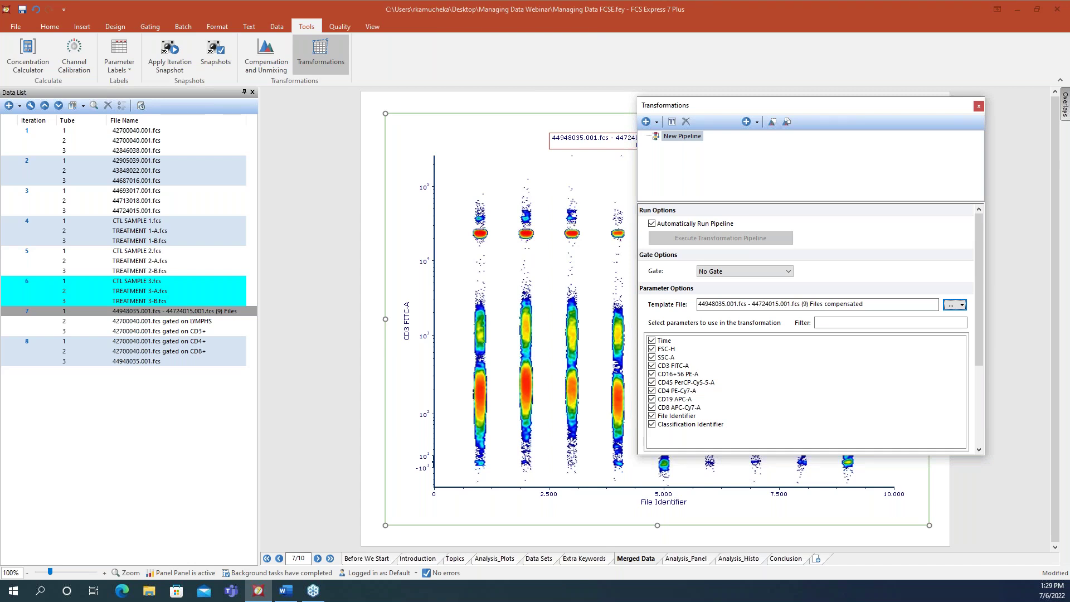
# - Examine the pre-defined algorithms that can be added to the pipeline, close the Transformations window and deselect the plot
pyautogui.click(756, 123)
pyautogui.moveTo(766, 135)
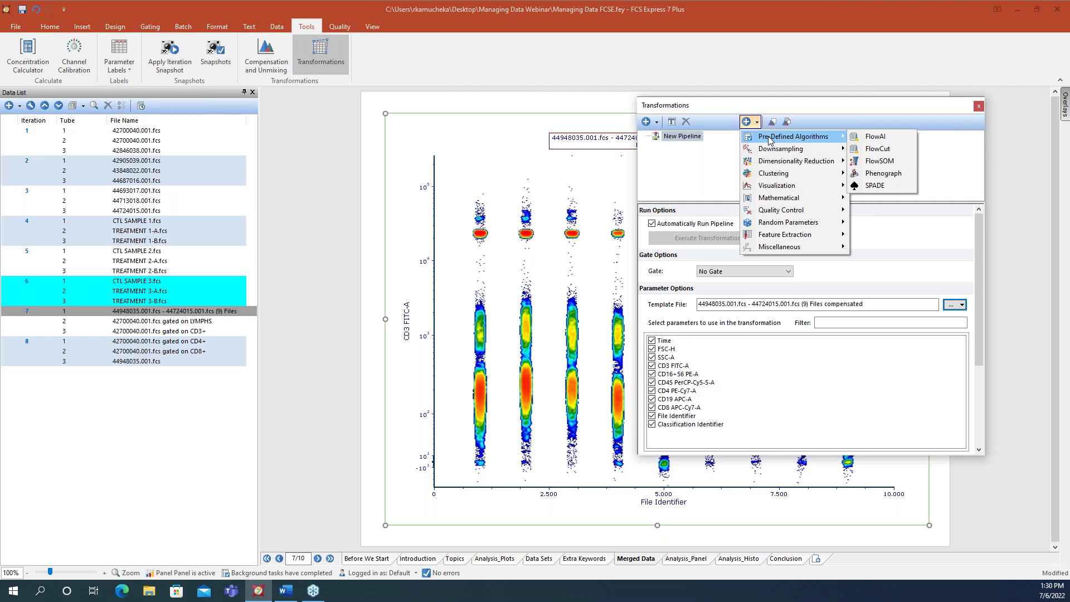
pyautogui.click(978, 106)
pyautogui.click(979, 106)
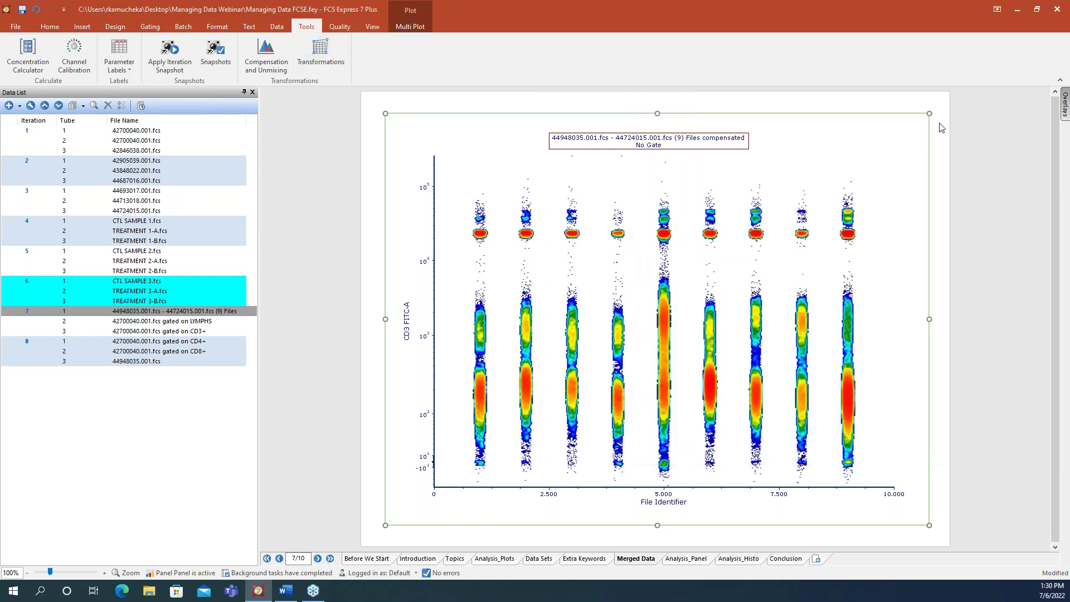
pyautogui.click(956, 271)
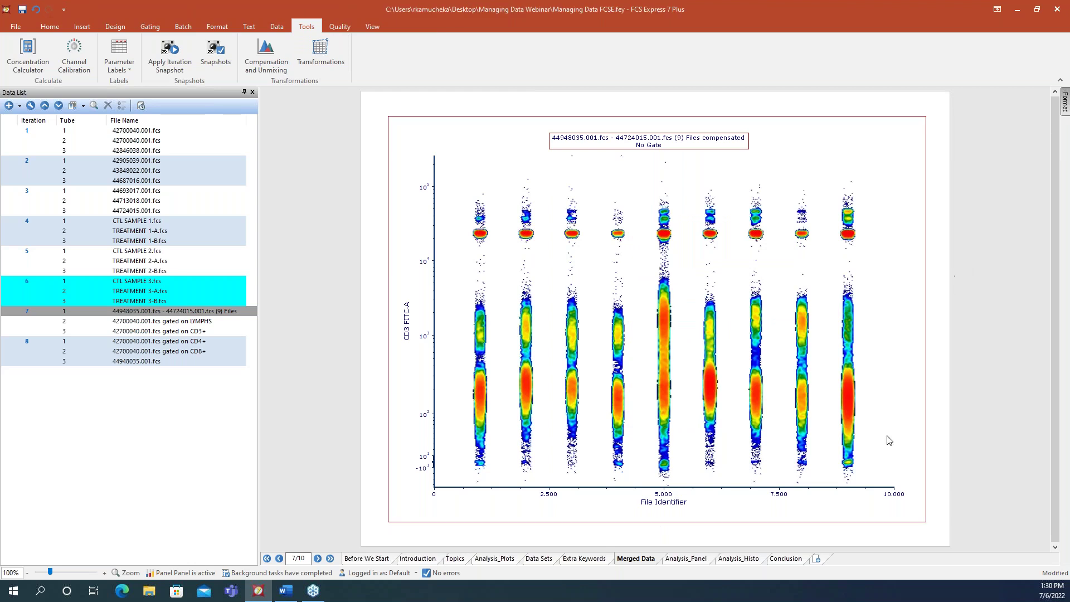
# - Disable the Export To Powerpoint action in the enlarged Batch Actions window and close the window
pyautogui.click(182, 28)
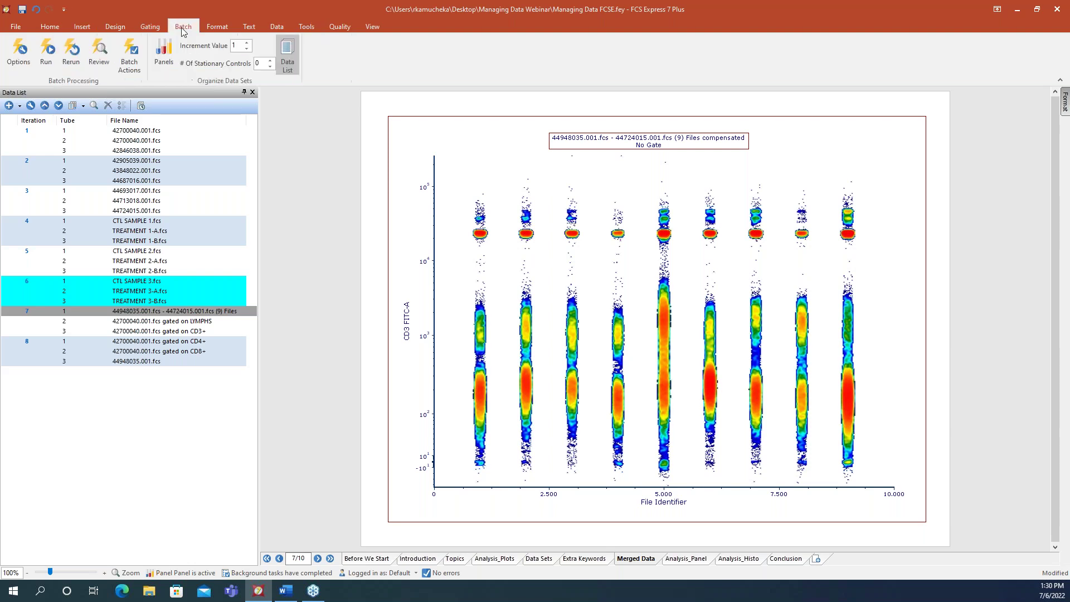
pyautogui.click(134, 60)
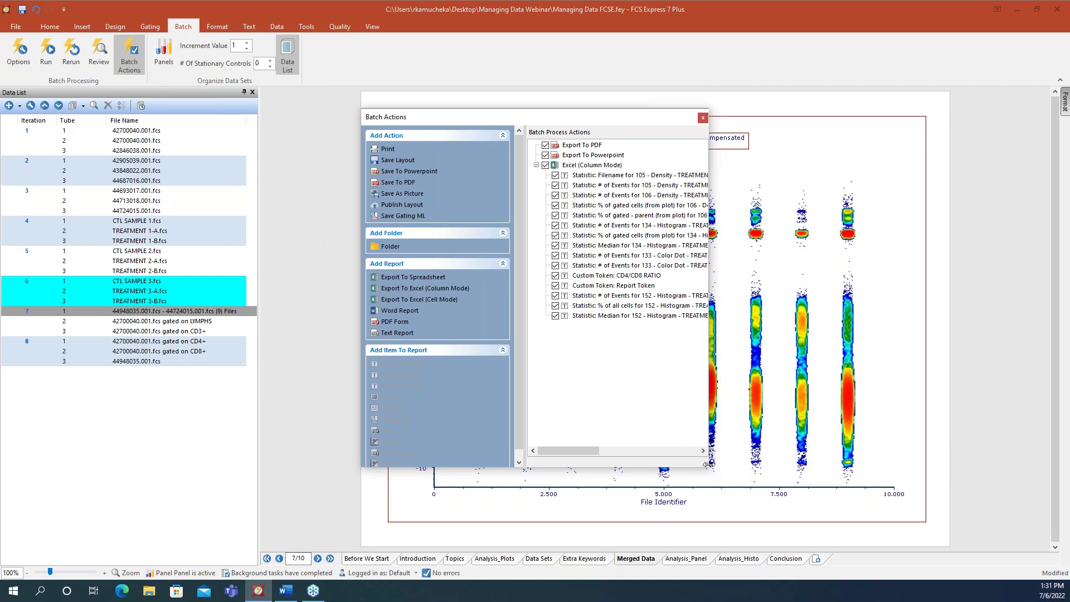
pyautogui.moveTo(707, 469); pyautogui.dragTo(803, 499)
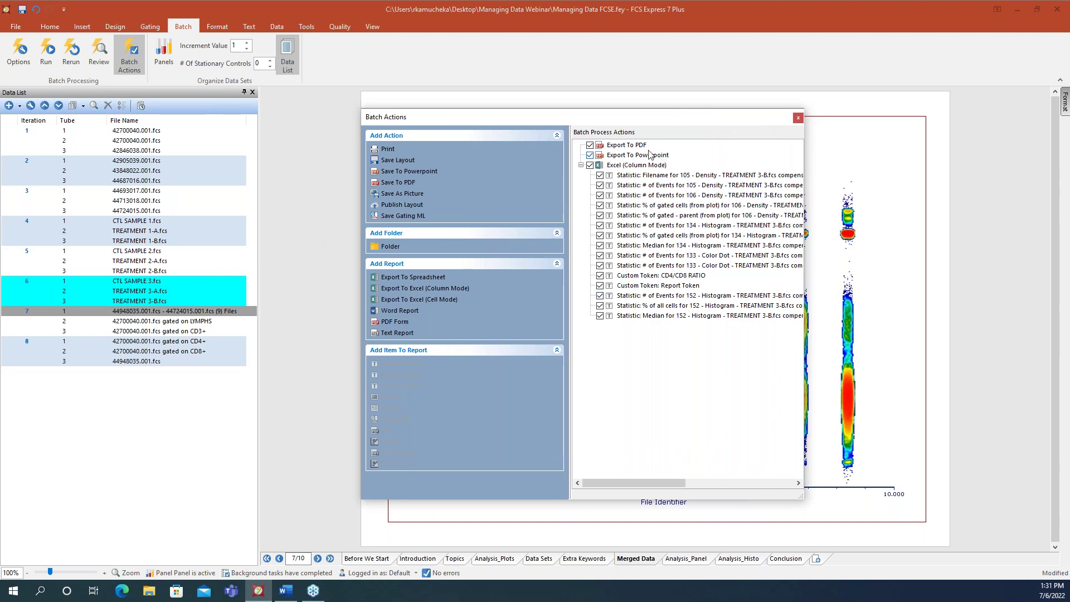
pyautogui.click(590, 155)
pyautogui.click(798, 119)
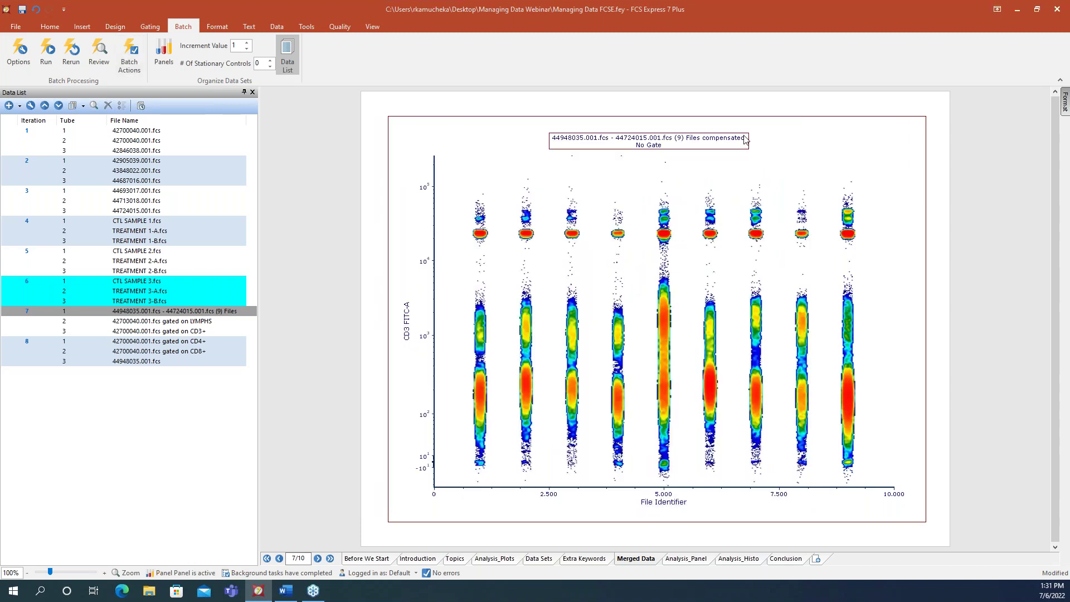
# - Configure the batch processing options to always perform 1 iteration
pyautogui.click(24, 61)
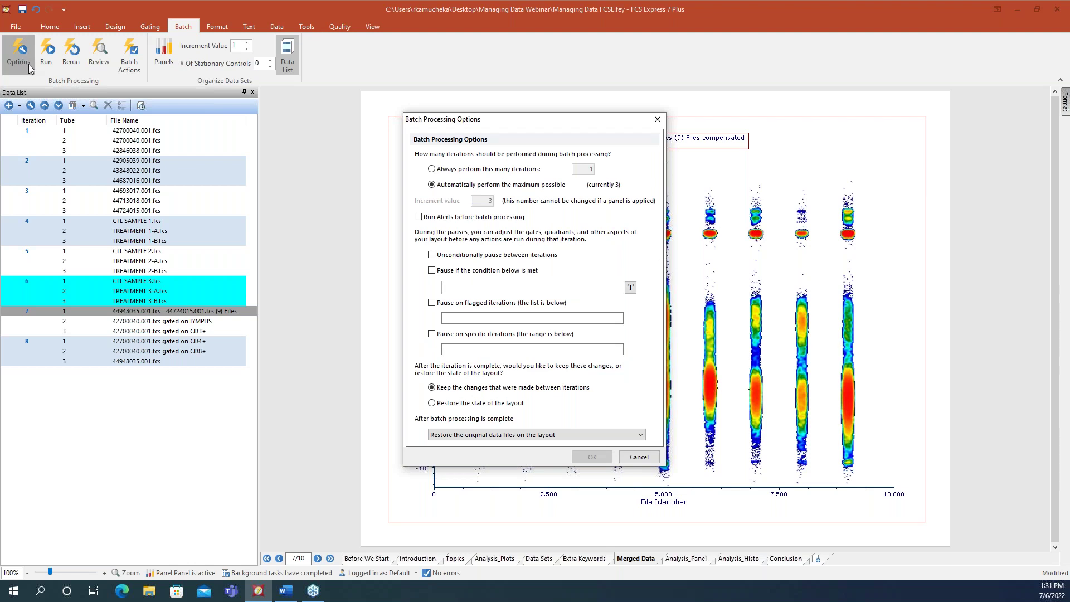
pyautogui.click(432, 169)
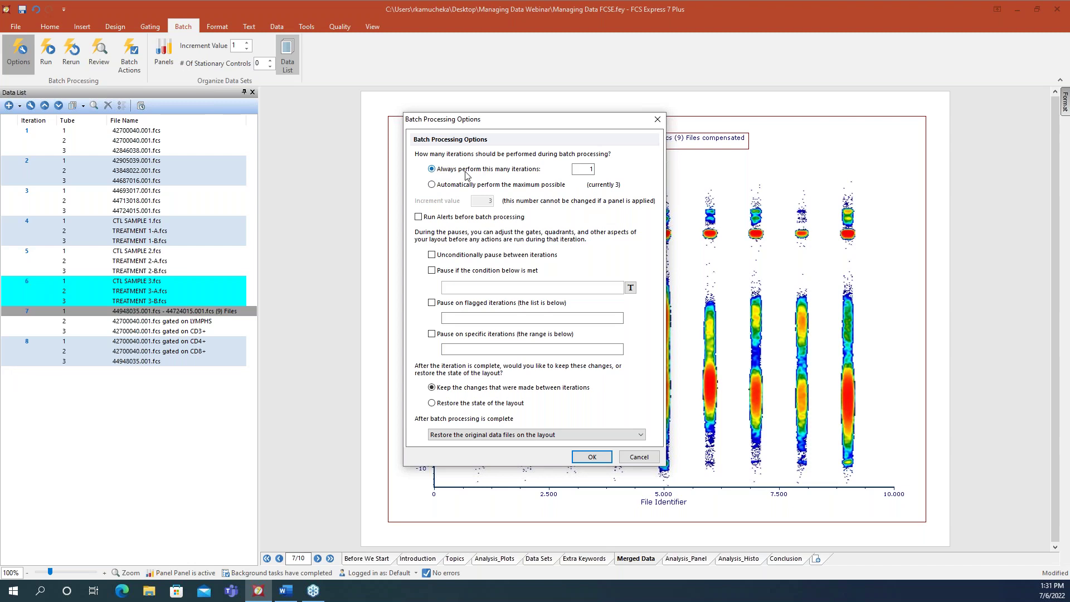
pyautogui.click(432, 184)
pyautogui.click(433, 170)
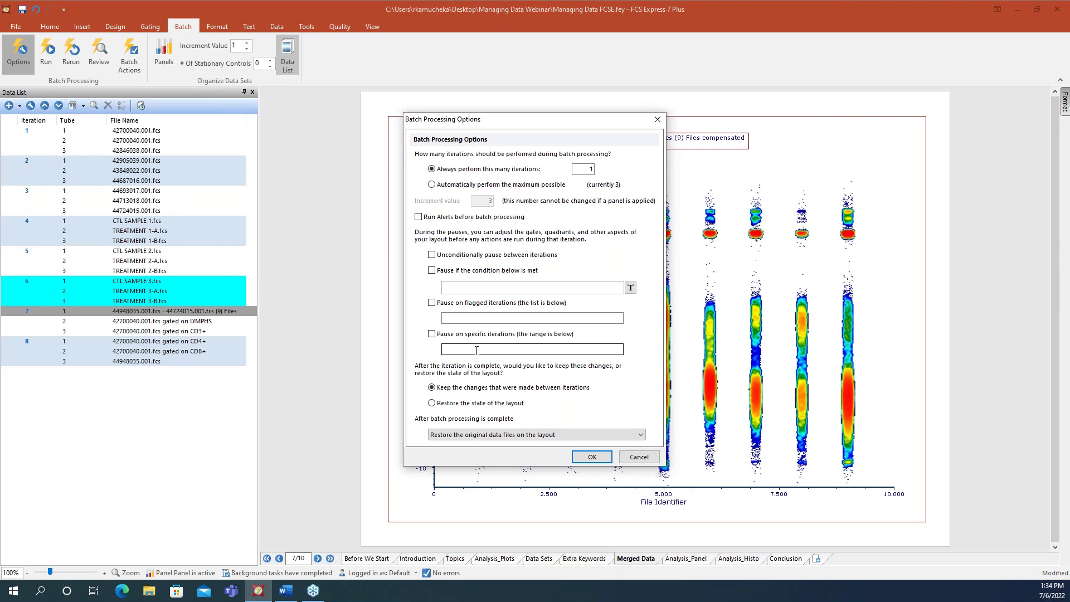
pyautogui.click(592, 457)
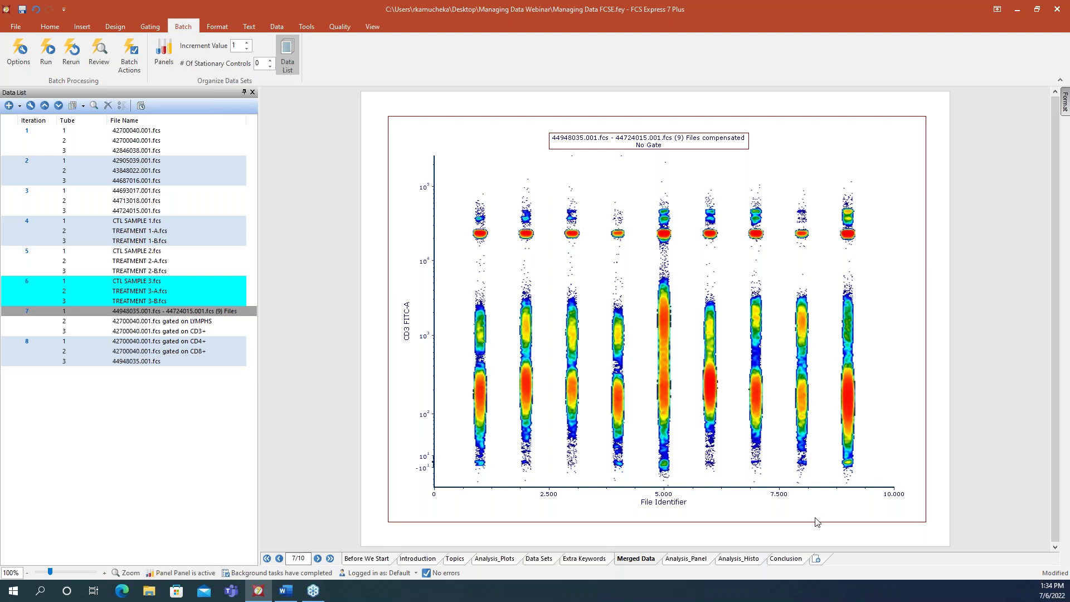
# - Deactivate the three-tube panel so the data list runs without a panel
pyautogui.click(209, 574)
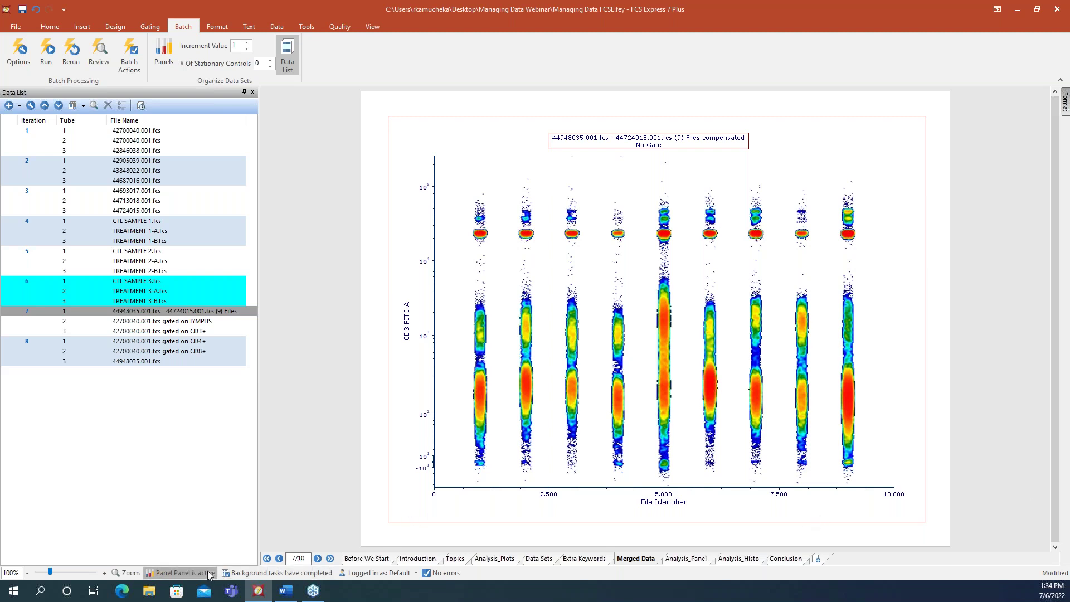
pyautogui.click(446, 245)
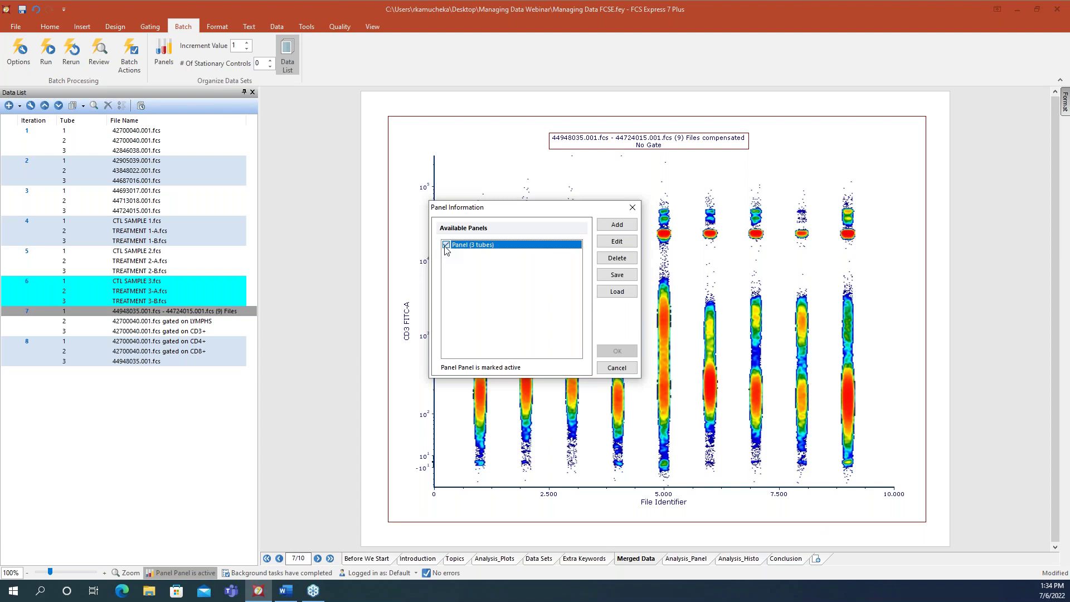
pyautogui.click(627, 354)
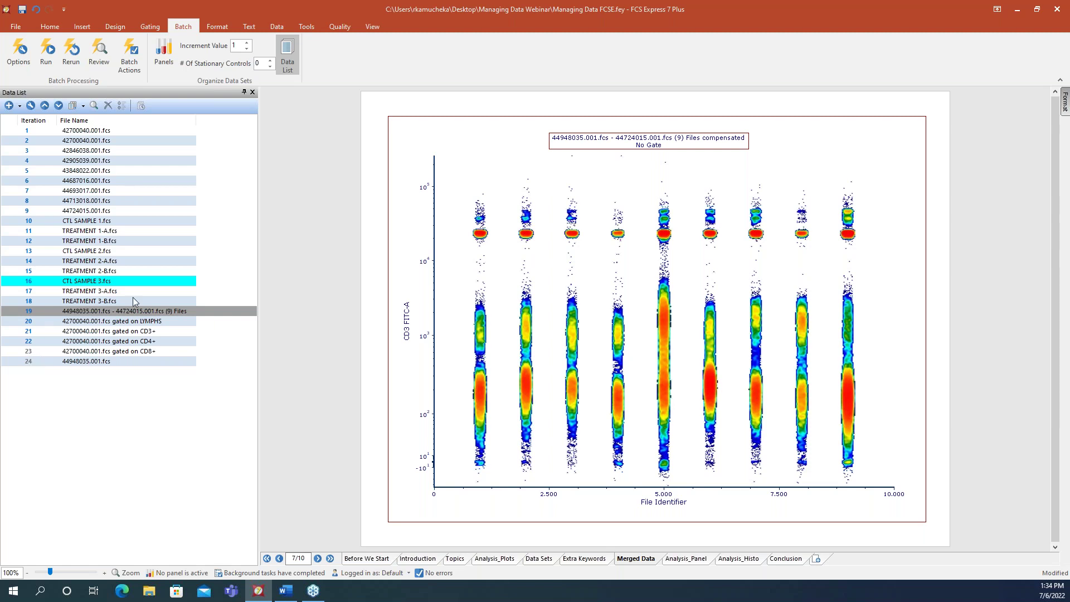
# - Examine in the Data Navigator which plots use the TREATMENT 3-B.fcs file
pyautogui.click(371, 27)
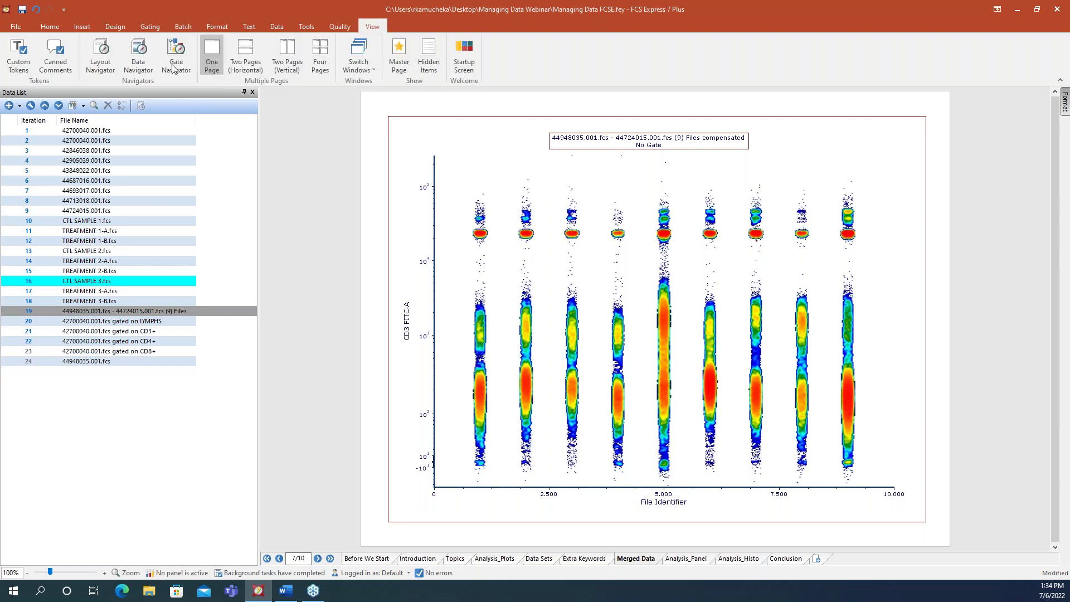
pyautogui.click(138, 63)
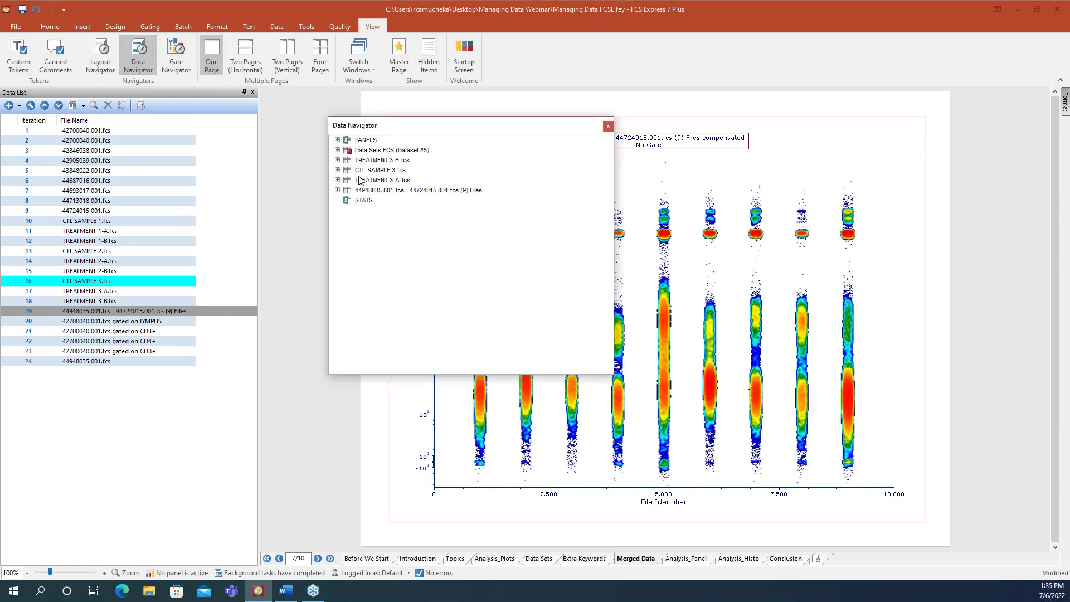
pyautogui.click(337, 160)
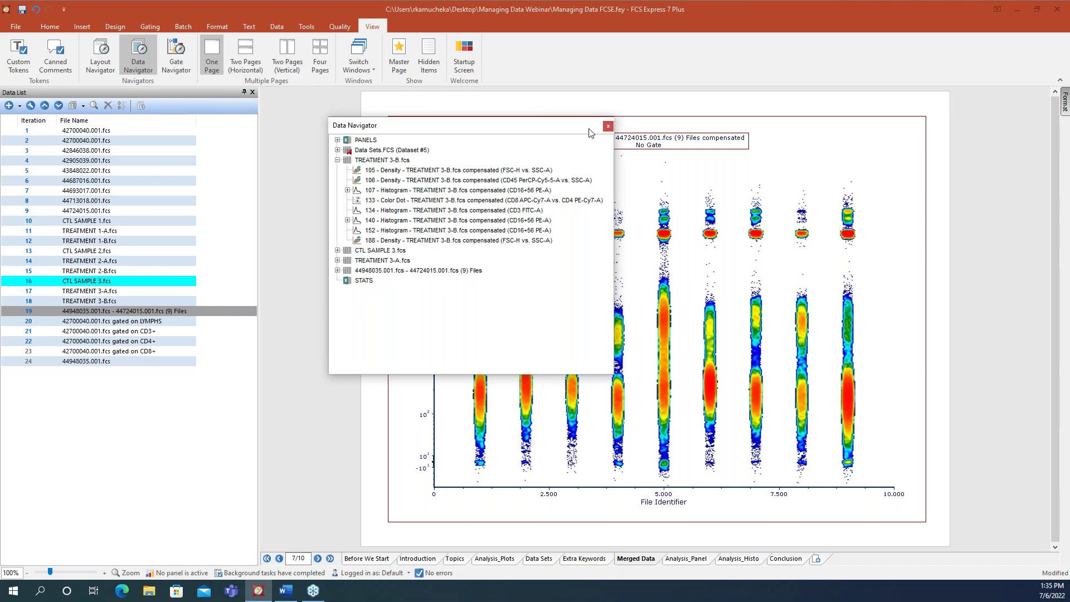
# - Change all overlays on all objects to the first 42700040.001.fcs file in the data list
pyautogui.click(608, 126)
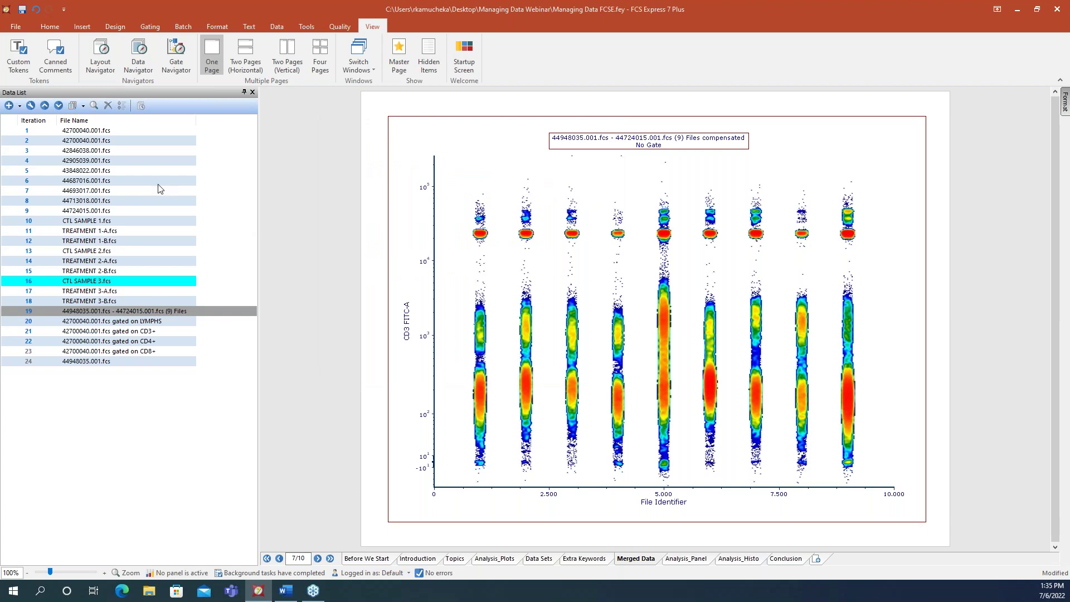
pyautogui.doubleClick(92, 133)
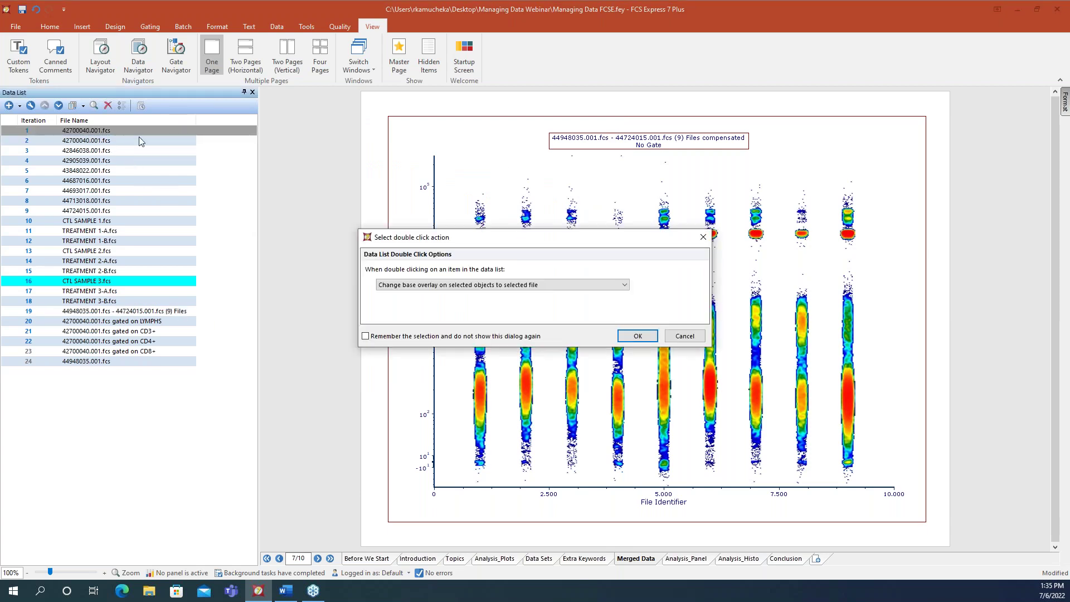
pyautogui.moveTo(460, 245); pyautogui.dragTo(403, 151)
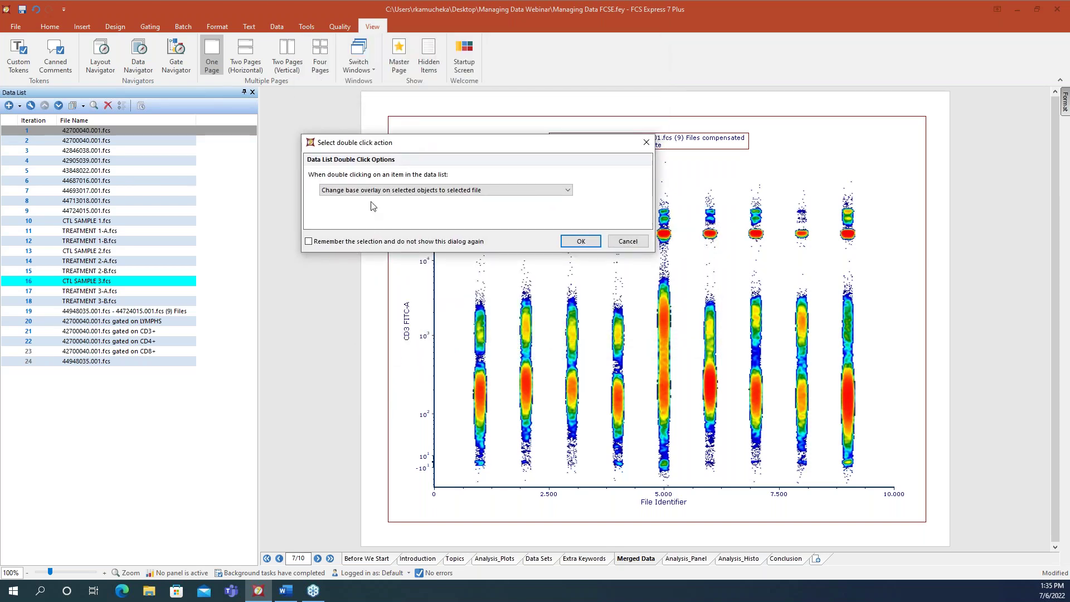
pyautogui.click(567, 192)
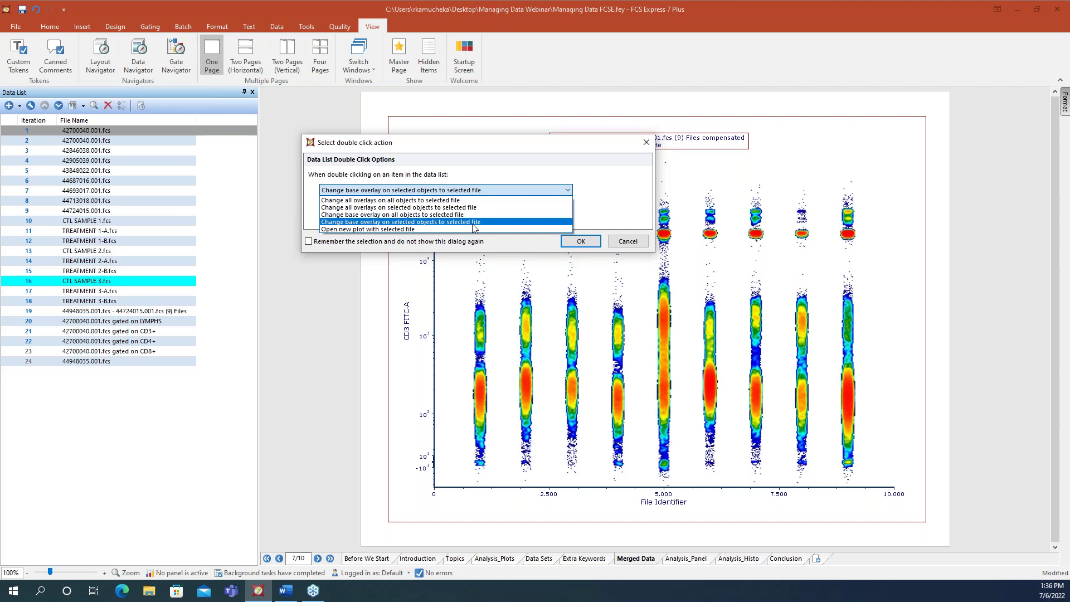
pyautogui.click(441, 200)
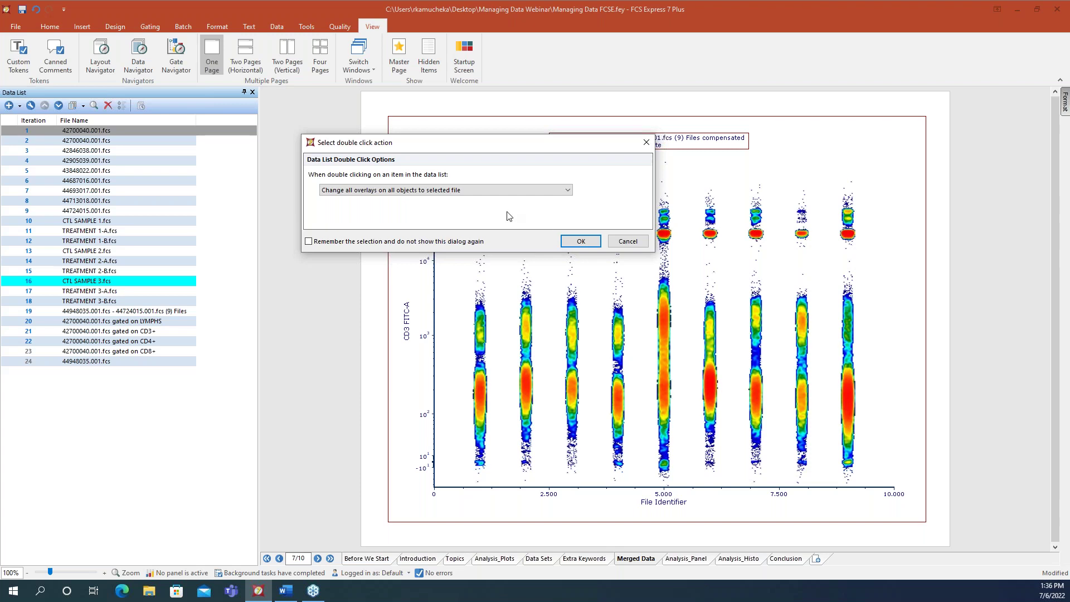
pyautogui.click(579, 242)
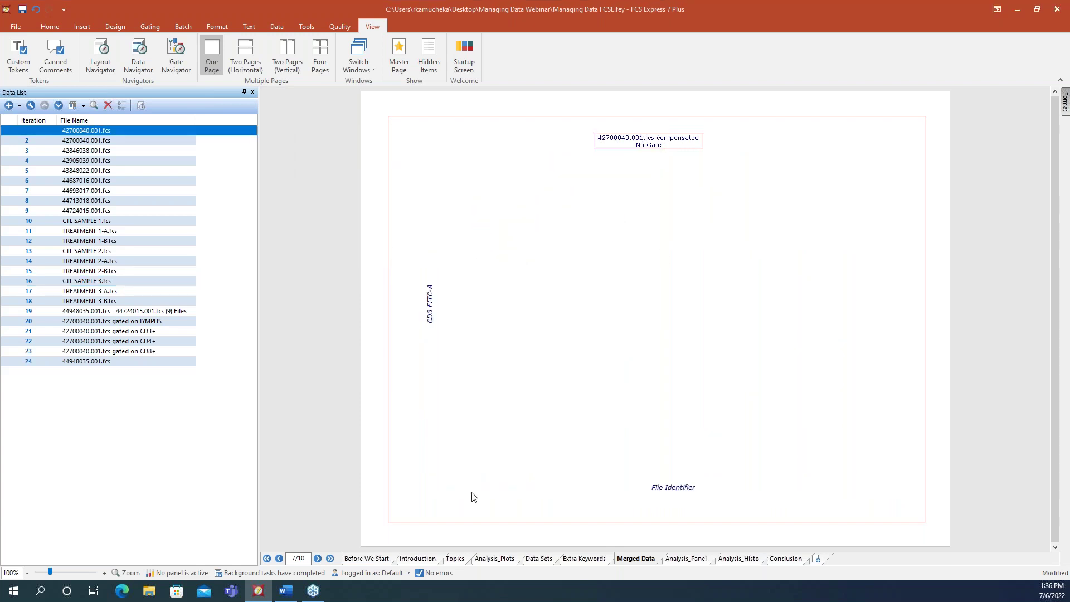
# - Check how the plots on the Analysis_Plots, Merged Data and Data Sets pages responded to the file change
pyautogui.click(593, 559)
pyautogui.click(495, 559)
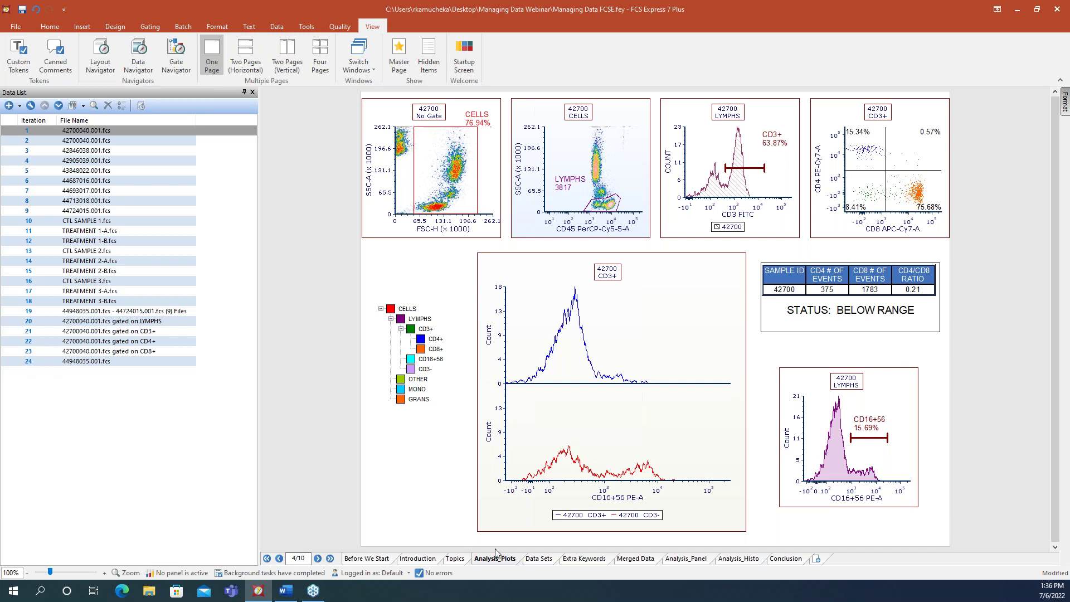
pyautogui.click(636, 559)
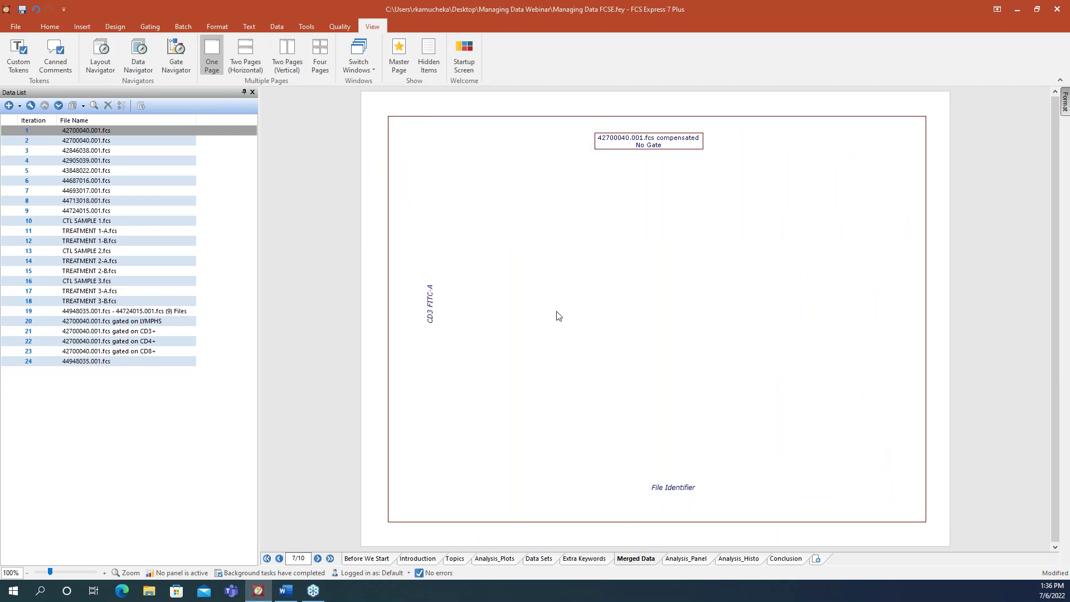
pyautogui.click(538, 557)
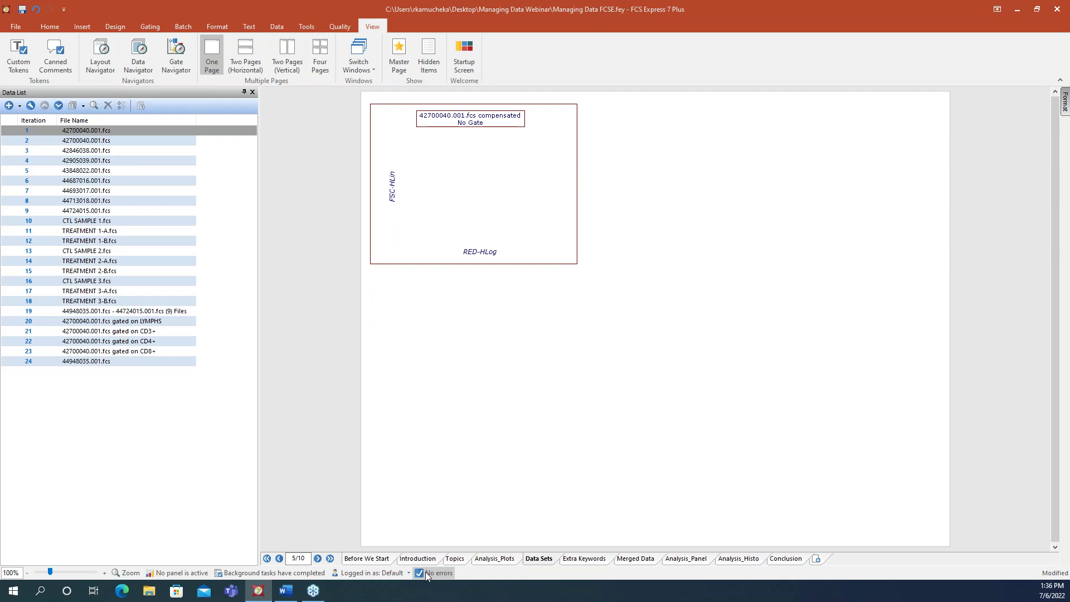
pyautogui.click(494, 560)
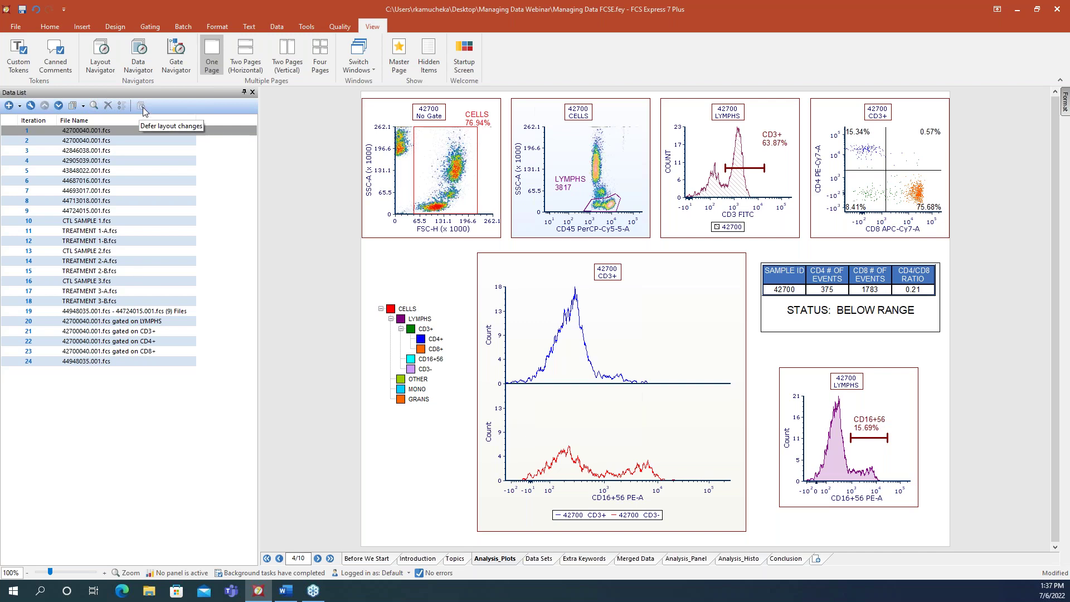
# - Activate the three-tube panel for the data list
pyautogui.click(179, 574)
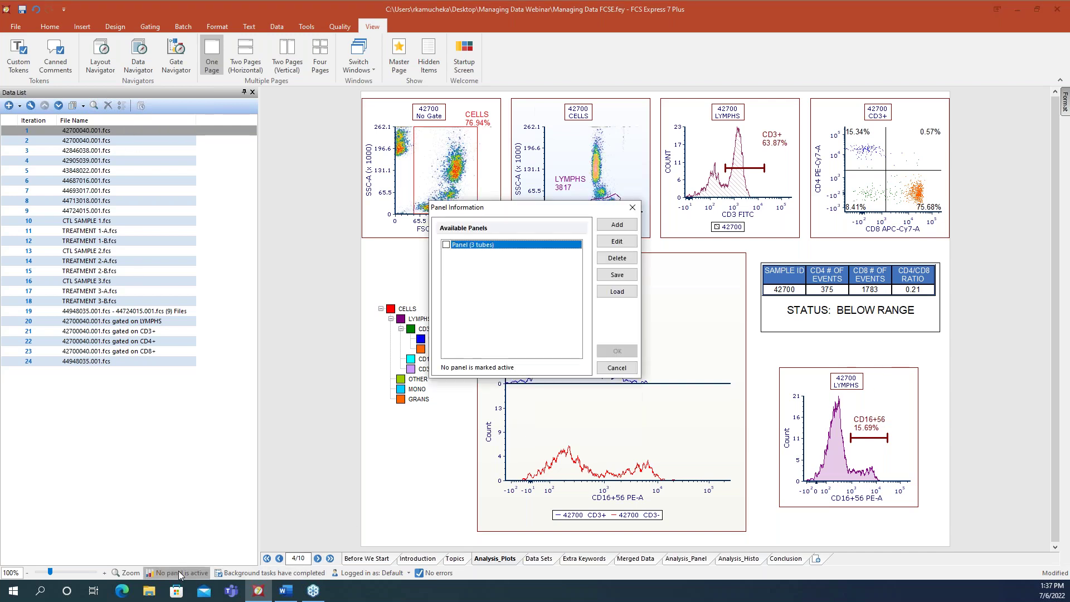
pyautogui.click(446, 245)
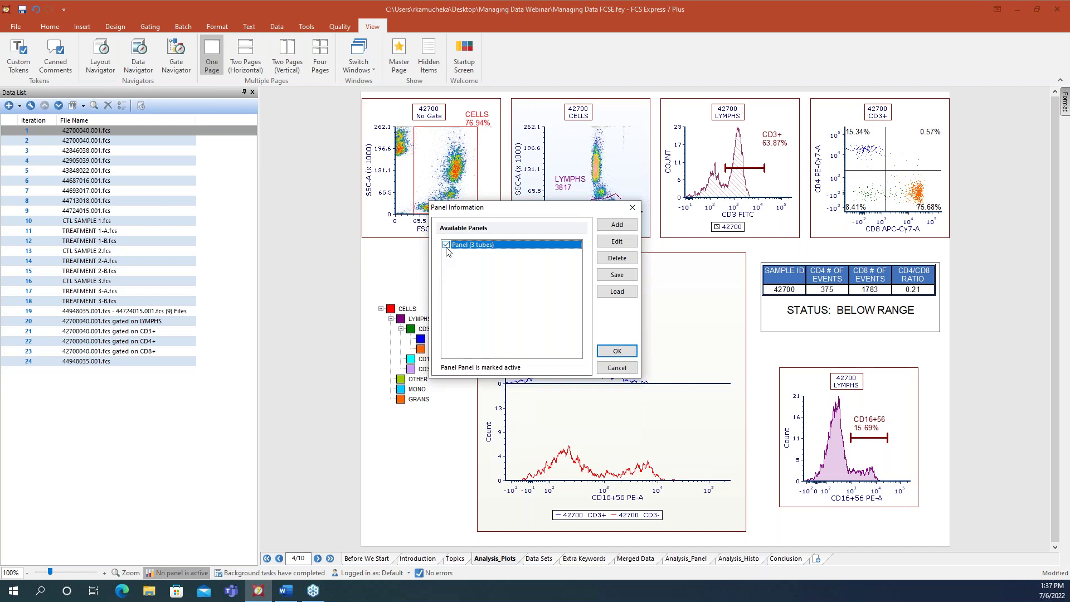
pyautogui.click(619, 351)
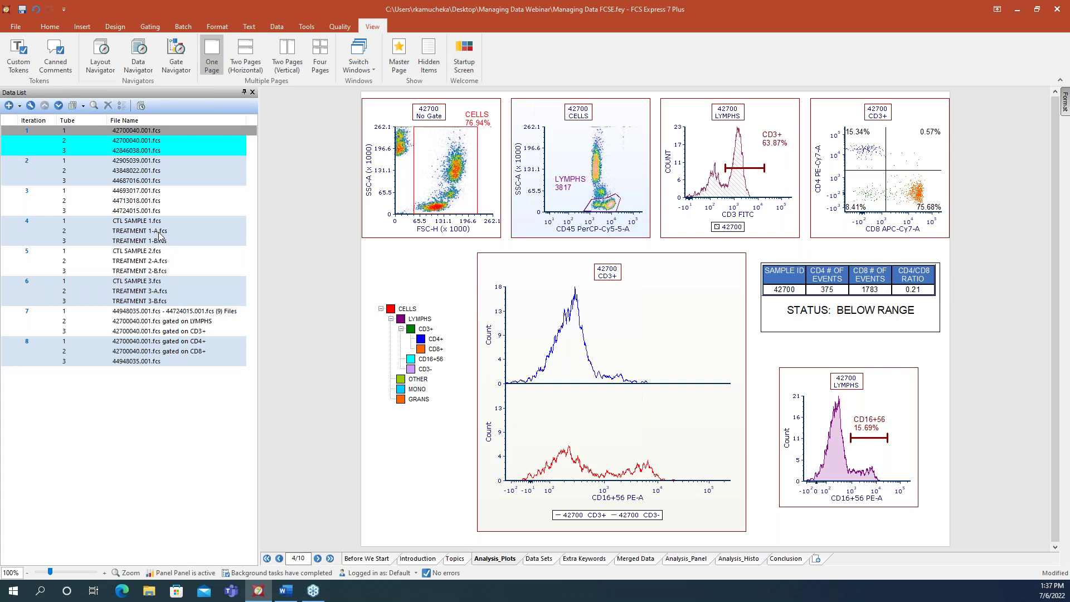
# - Defer layout changes, move the first 42700040.001.fcs file down to iteration 3, tube 3, and apply the deferred change
pyautogui.click(141, 106)
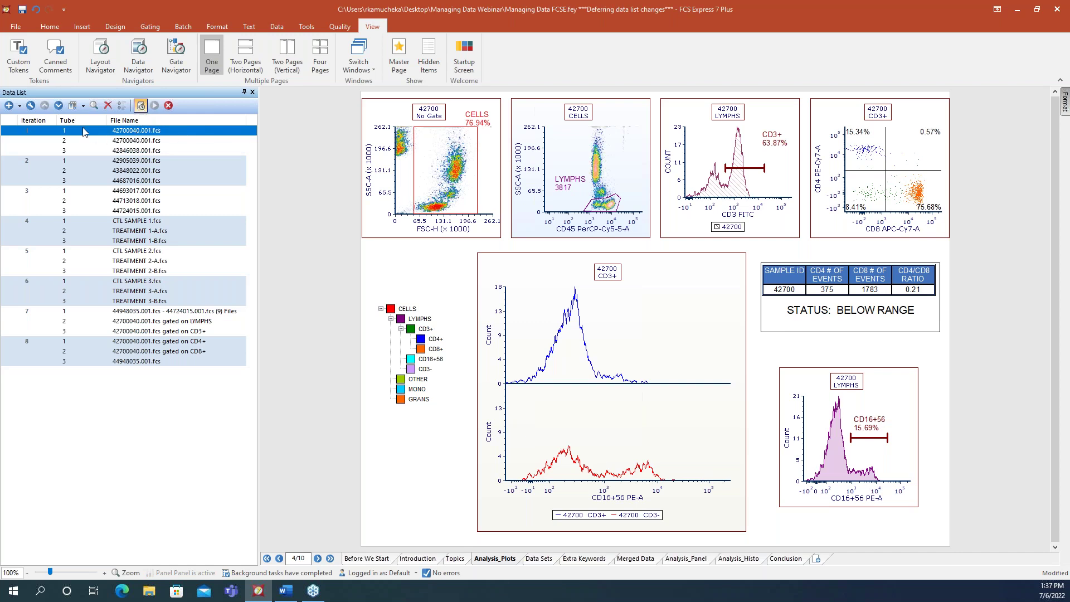
pyautogui.click(59, 106)
pyautogui.click(59, 106)
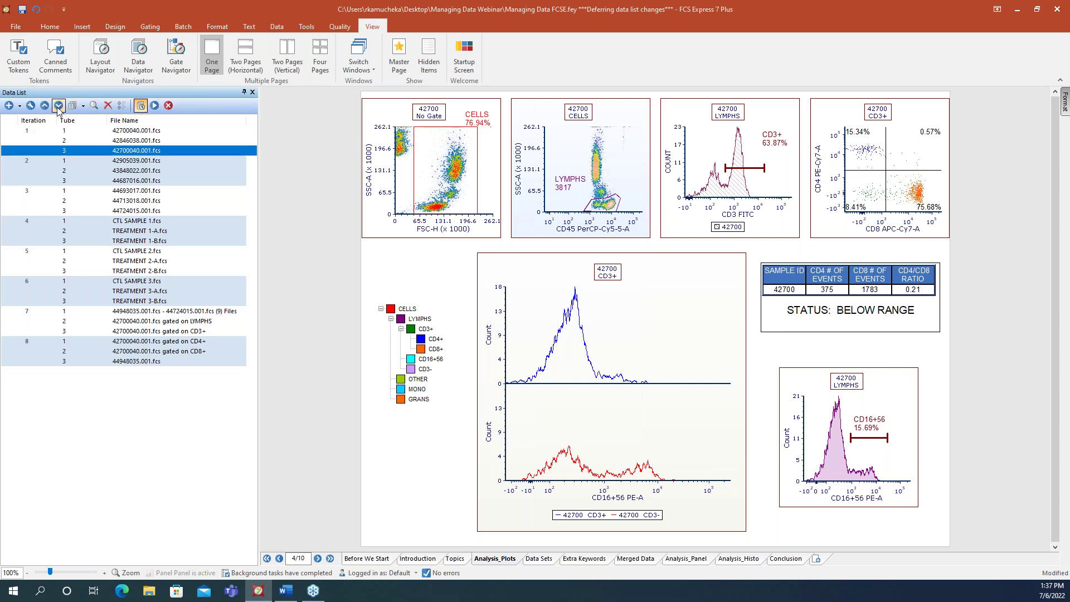
pyautogui.click(59, 106)
pyautogui.click(58, 106)
pyautogui.click(58, 106)
pyautogui.click(58, 106)
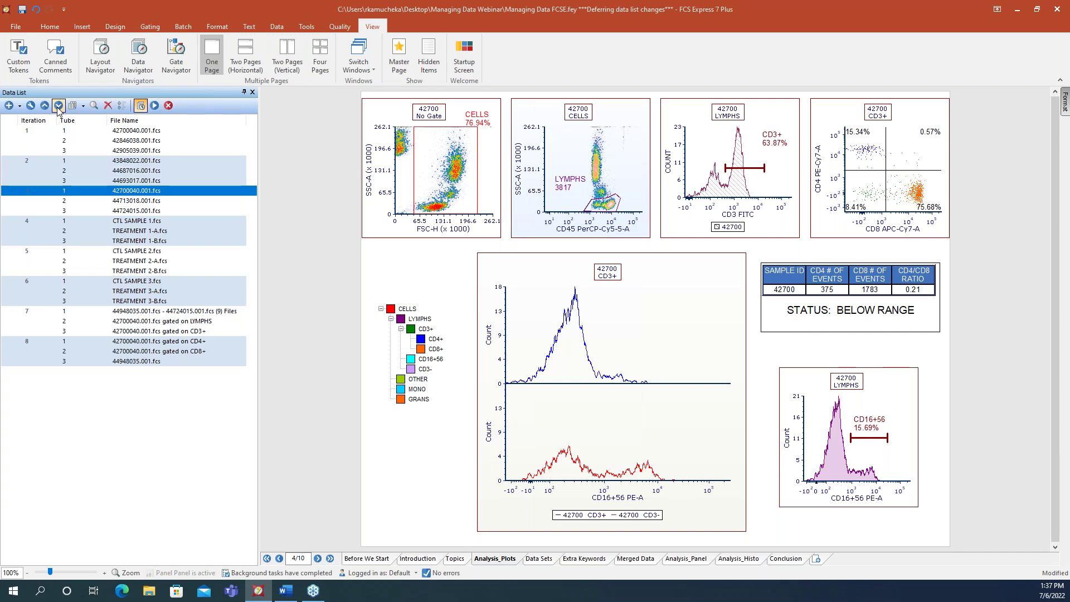
pyautogui.click(58, 106)
pyautogui.click(58, 106)
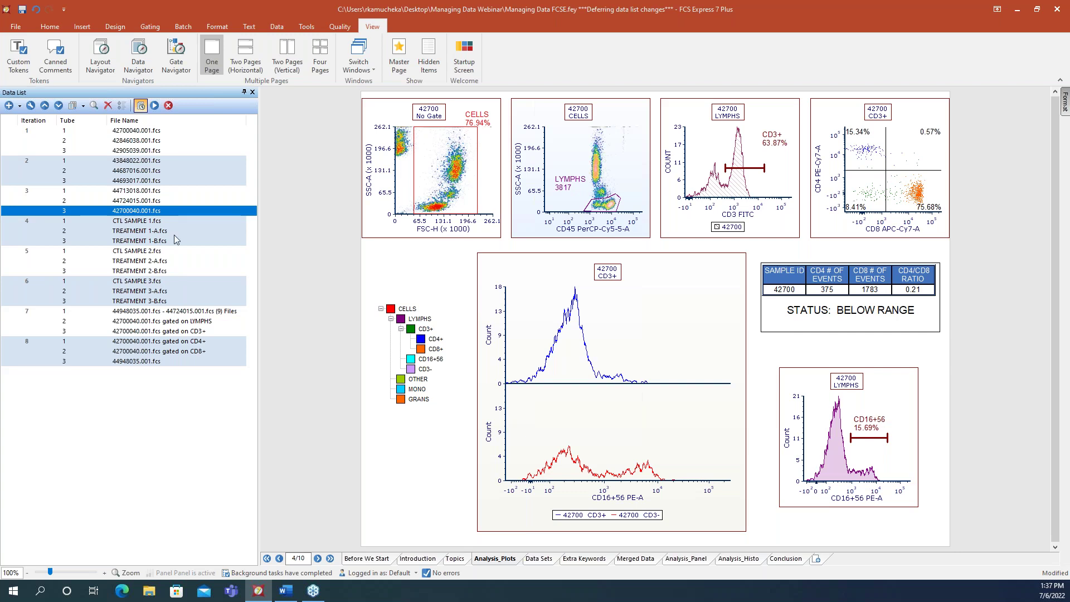
pyautogui.click(155, 106)
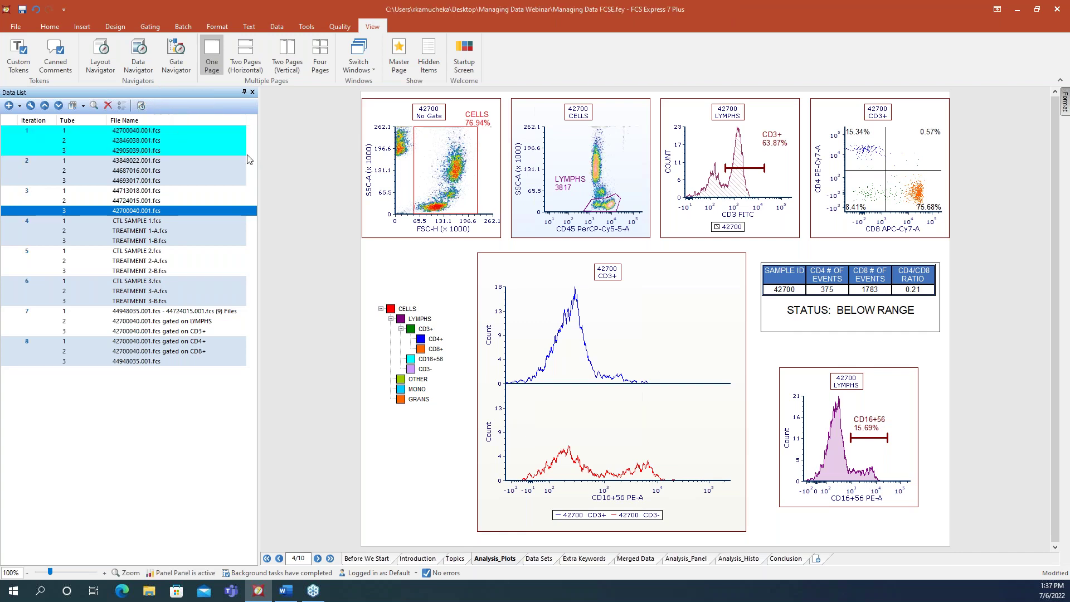
# - Step the layout through iterations 2 to 6 of the data list to review their plots
pyautogui.click(26, 155)
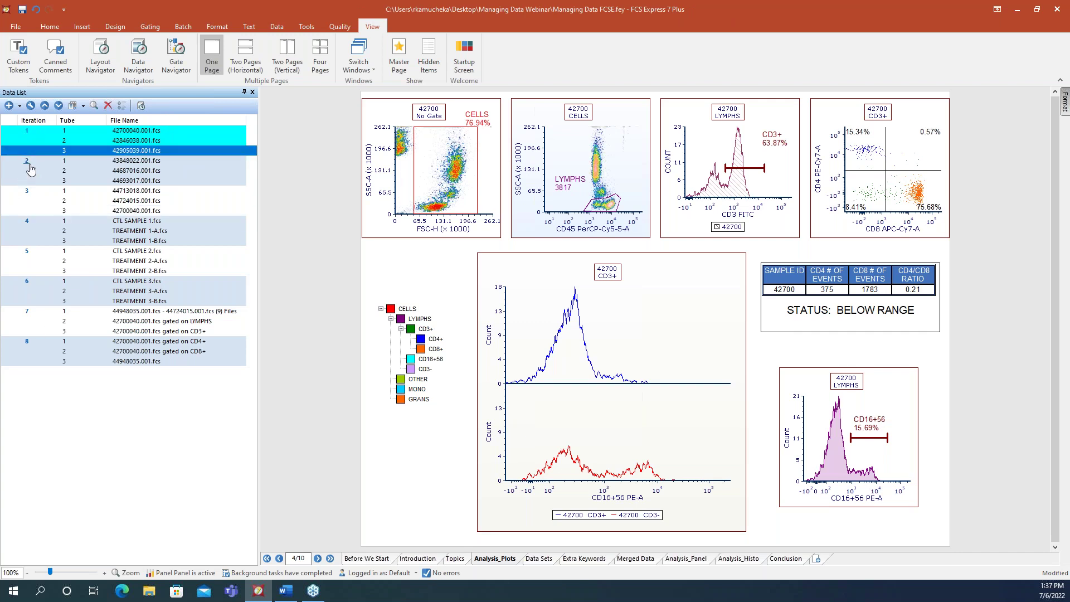
pyautogui.click(26, 161)
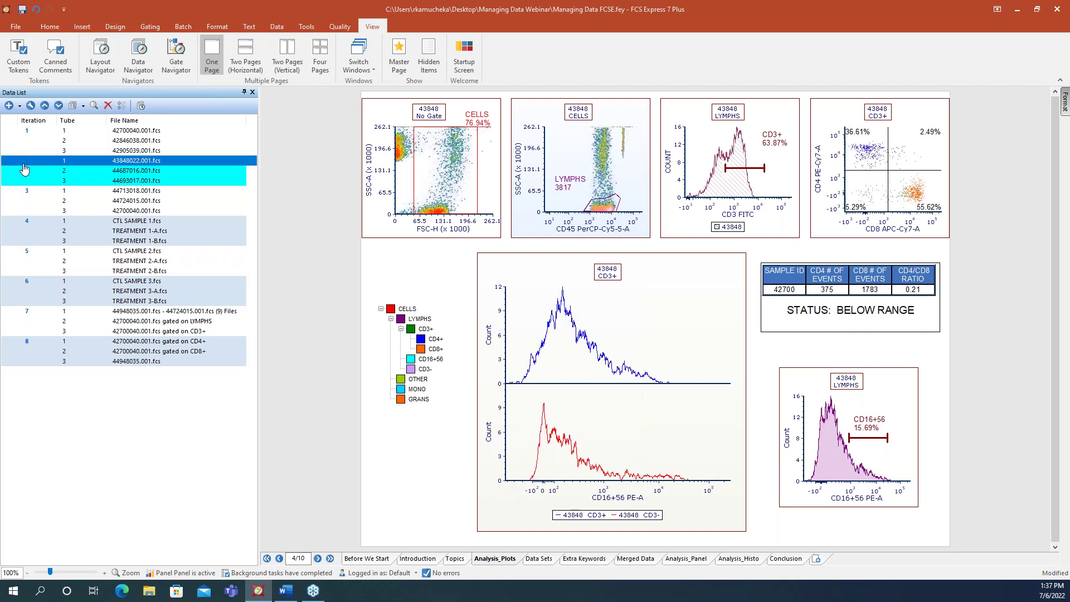
pyautogui.click(25, 198)
pyautogui.click(25, 225)
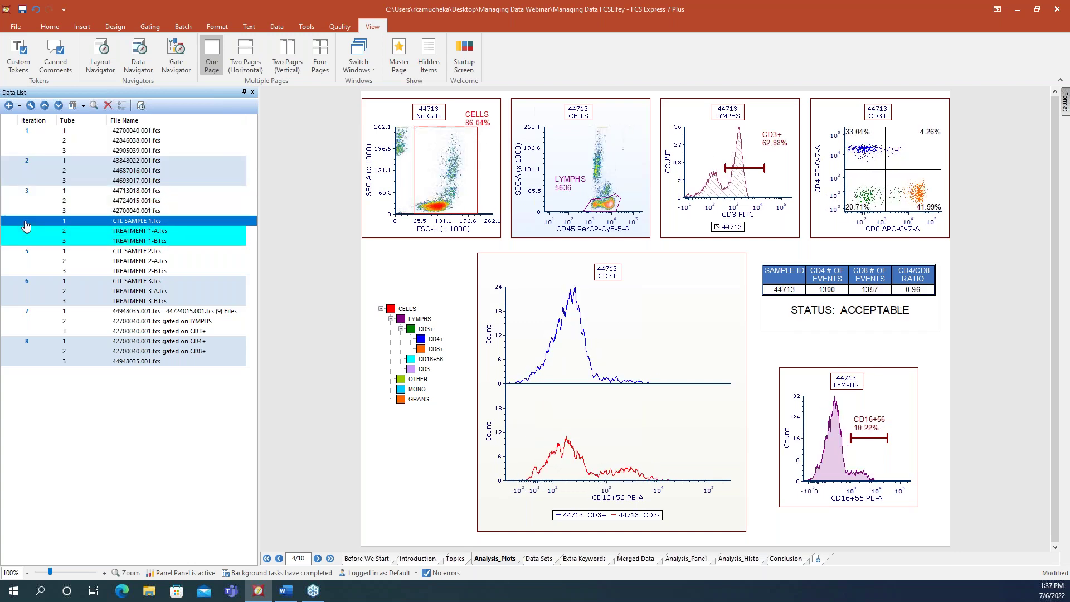
pyautogui.click(26, 252)
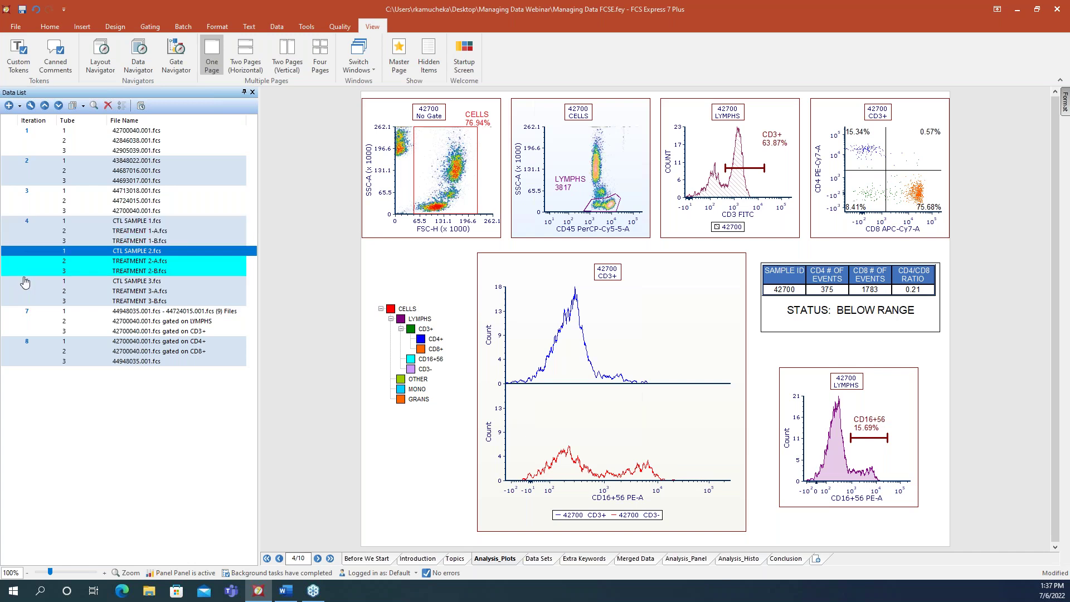
pyautogui.click(25, 283)
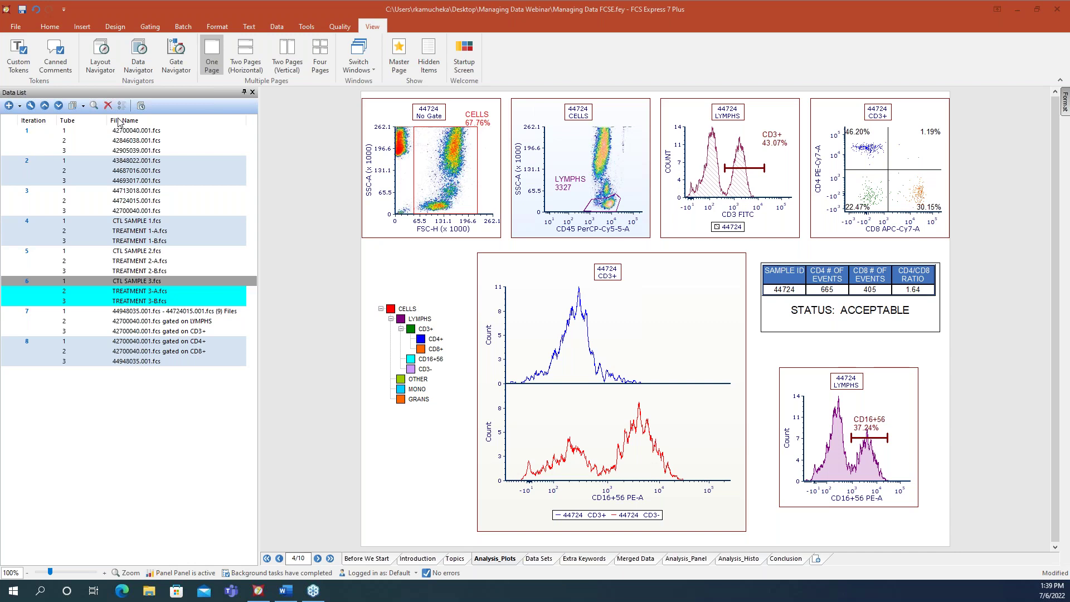
# - Add the SAMPLE ID keyword as a data list column, leaving Show Full Path disabled
pyautogui.click(30, 105)
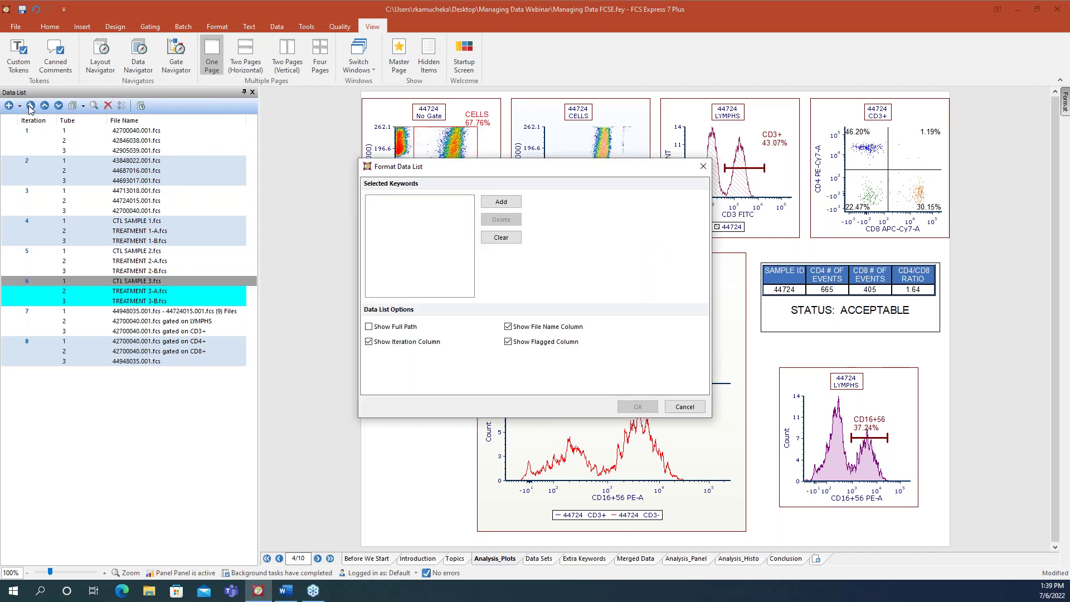
pyautogui.click(516, 206)
pyautogui.scroll(-1, 443, 305)
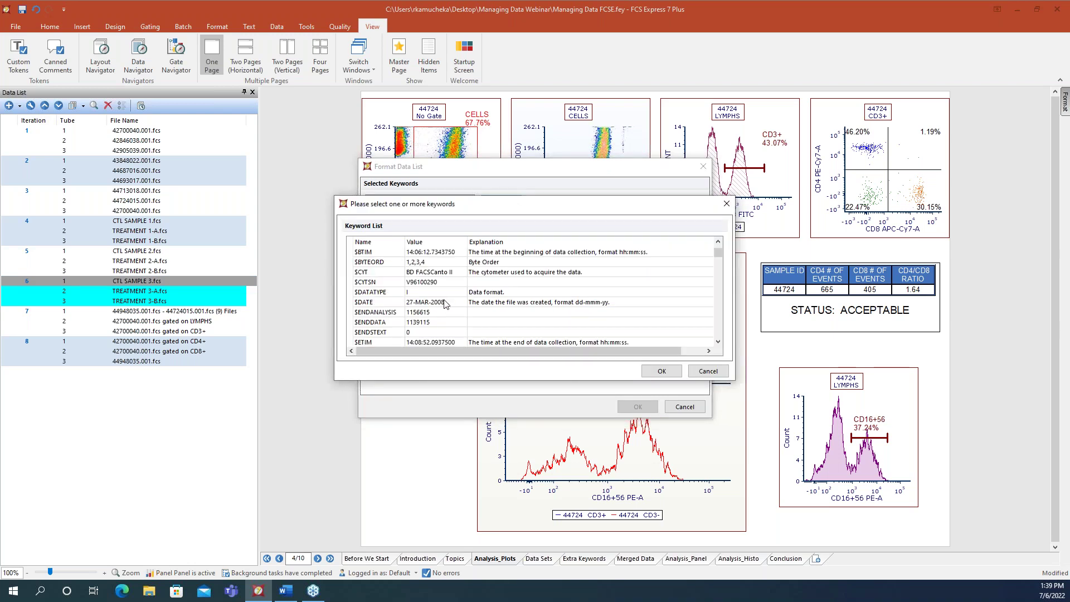
pyautogui.scroll(-10, 445, 304)
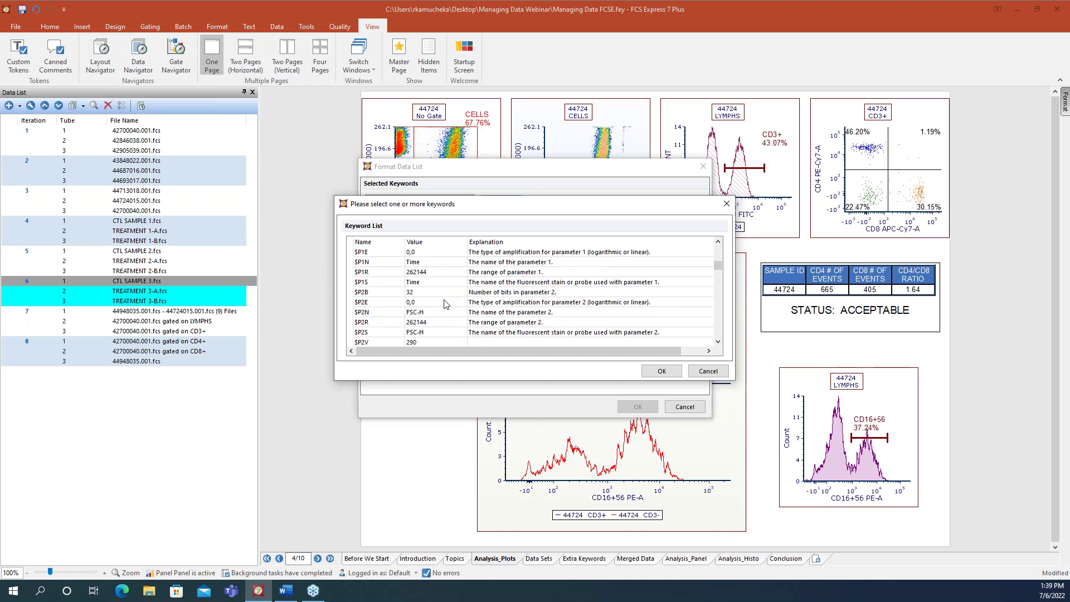
pyautogui.scroll(-15, 444, 304)
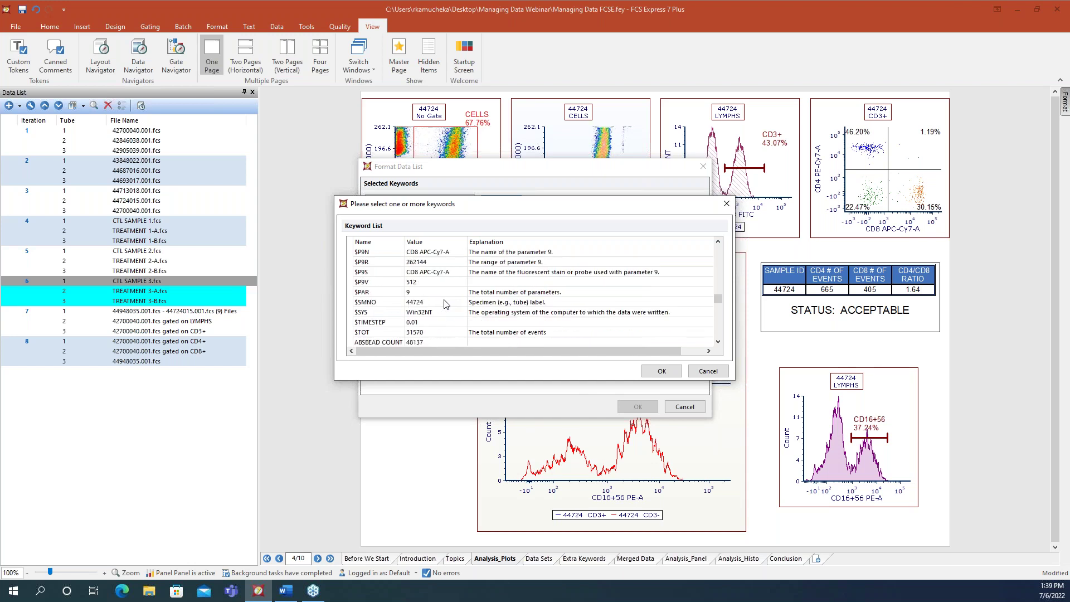
pyautogui.scroll(-10, 445, 304)
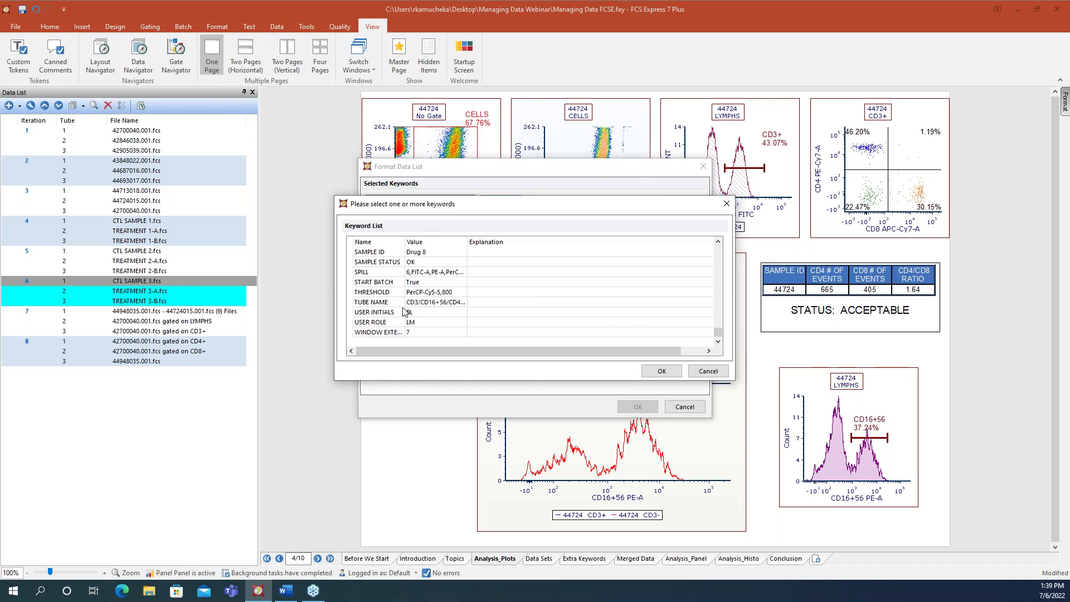
pyautogui.click(419, 254)
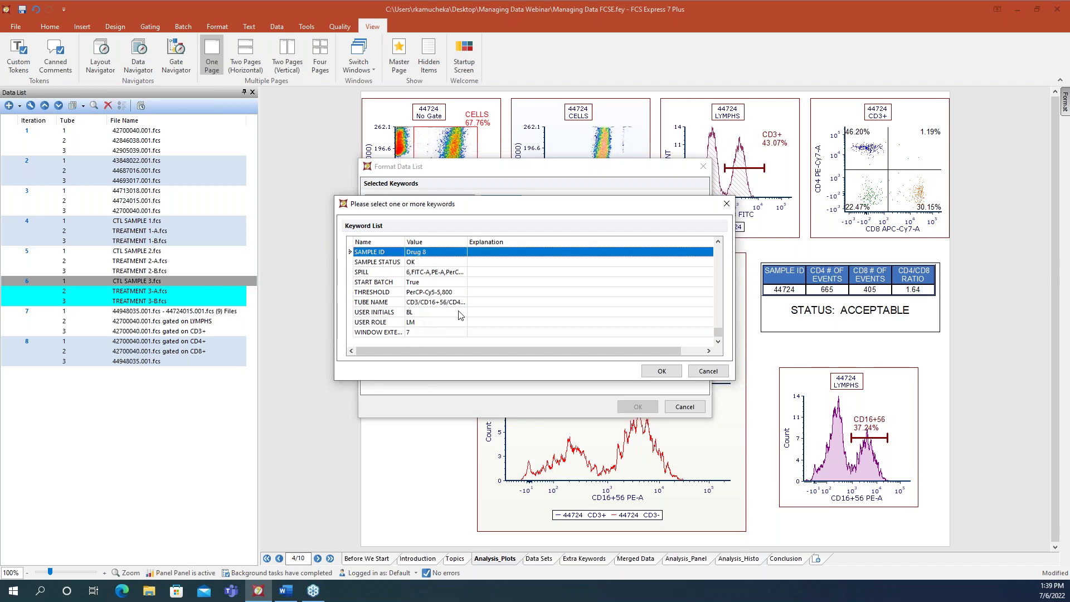
pyautogui.click(662, 373)
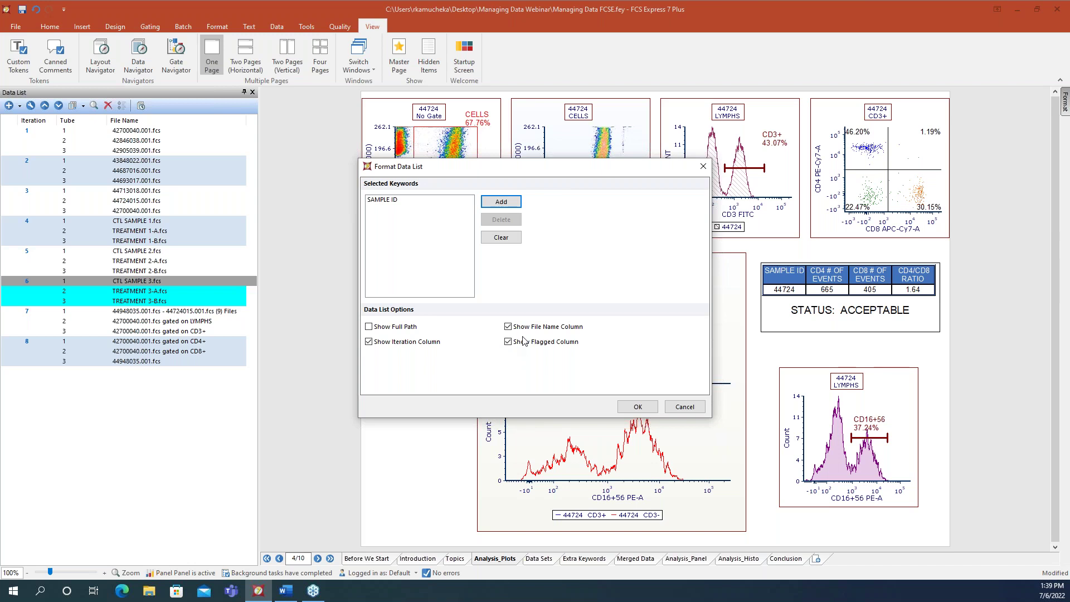
pyautogui.click(368, 328)
pyautogui.click(369, 328)
pyautogui.click(638, 407)
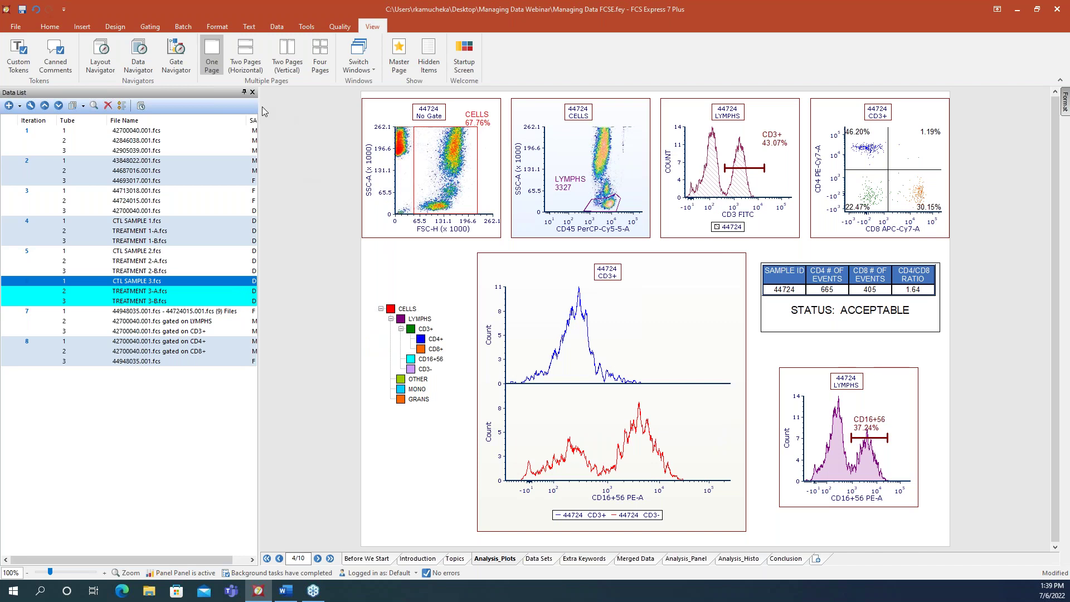
# - Widen the data list and its SAMPLE ID column, and sort the files by file name and finally by SAMPLE ID
pyautogui.moveTo(258, 104); pyautogui.dragTo(337, 118)
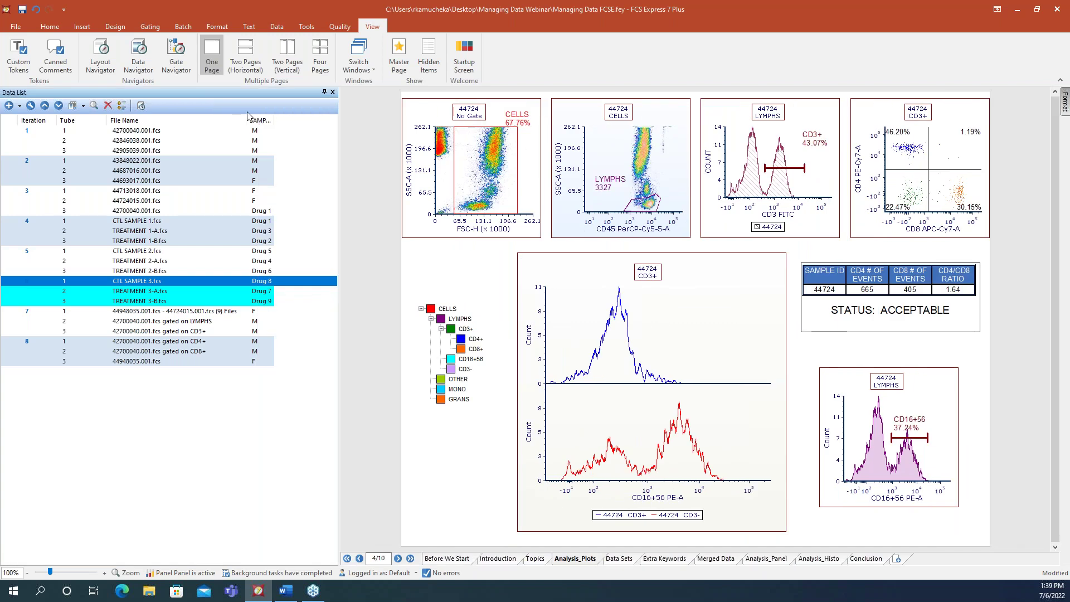
pyautogui.moveTo(247, 120); pyautogui.dragTo(305, 121)
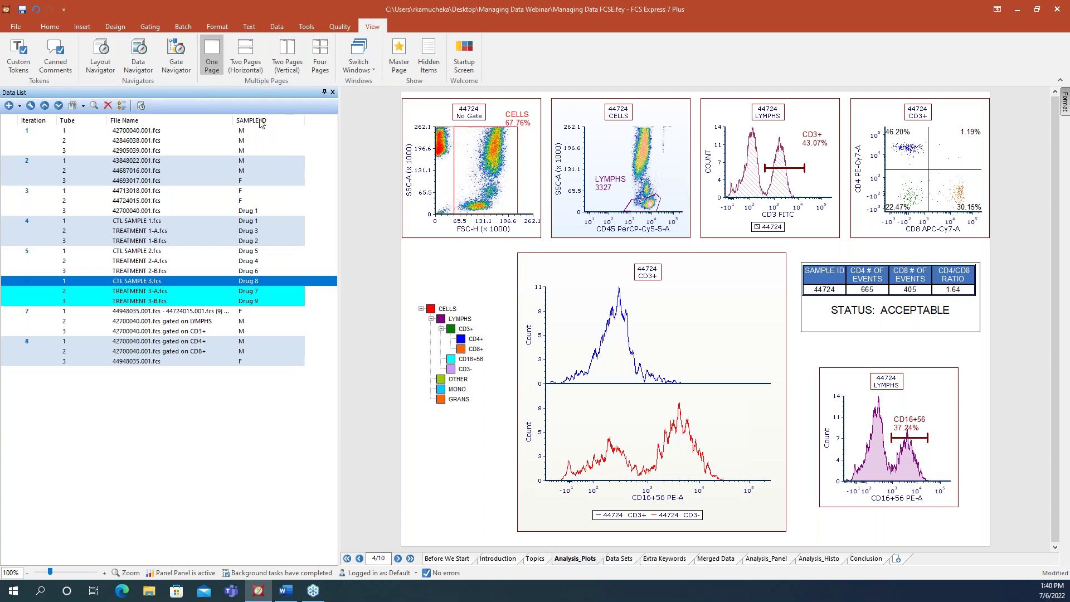
pyautogui.click(129, 120)
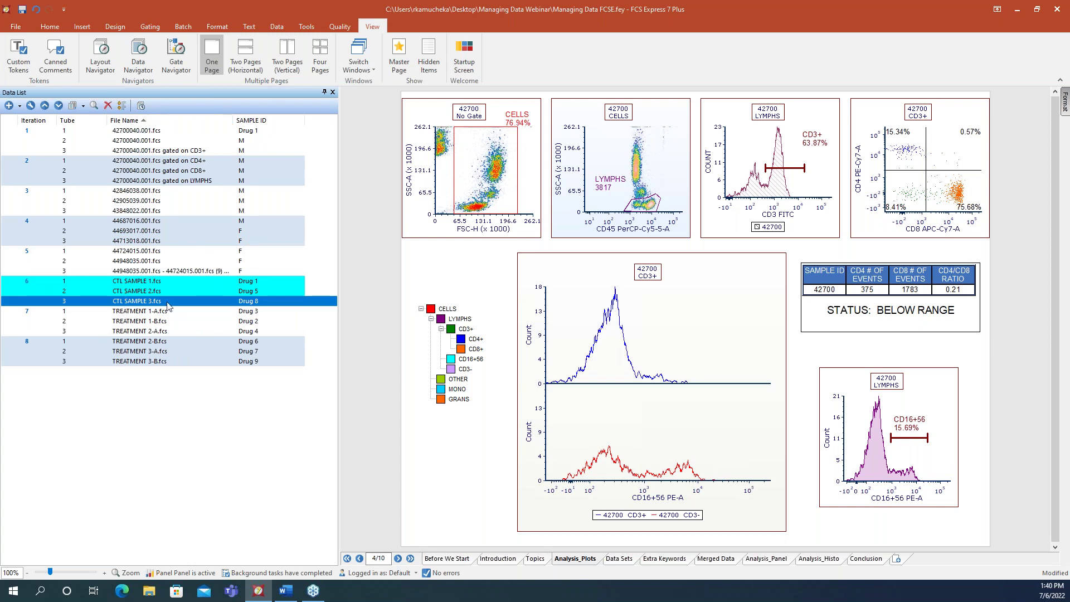
pyautogui.click(259, 121)
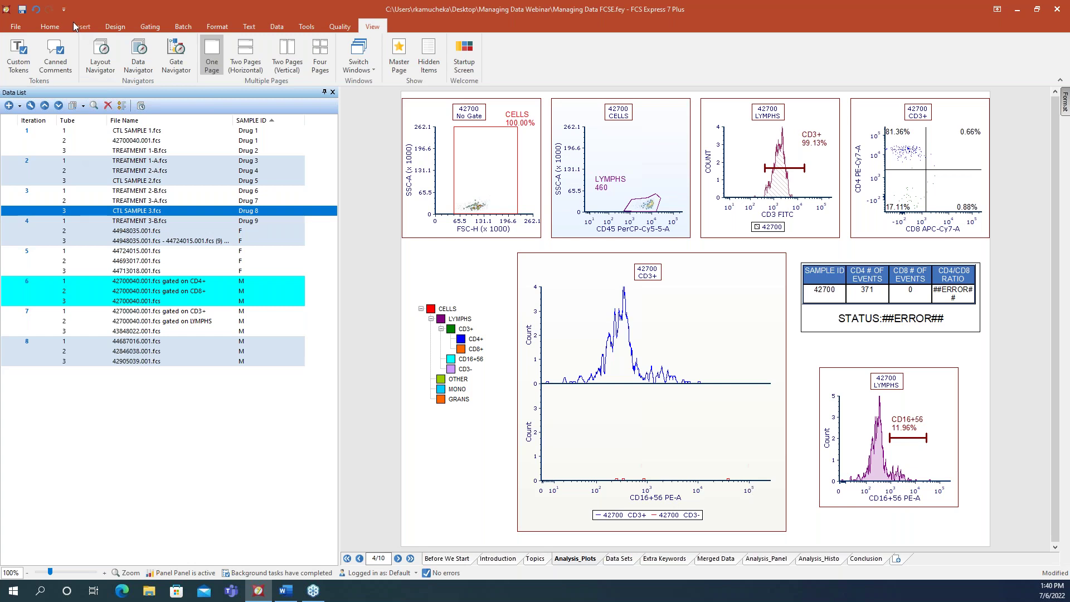
# - Undo the last two sorts of the data list, by SAMPLE ID and by file name
pyautogui.click(35, 13)
pyautogui.click(36, 12)
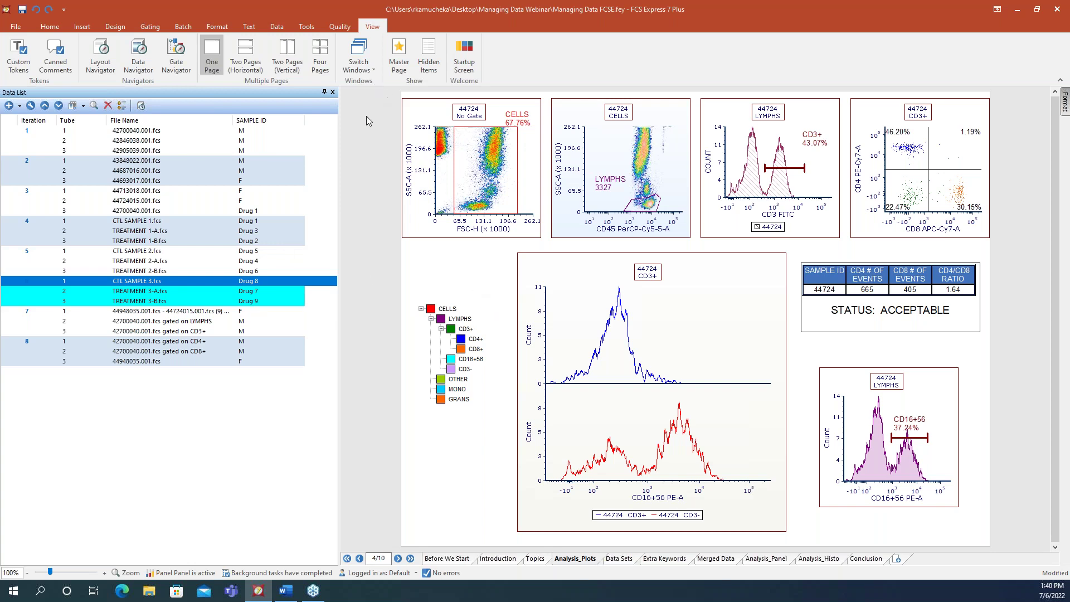
# - Check in the current layout's options how parameters are remembered, and close them without changes
pyautogui.click(21, 27)
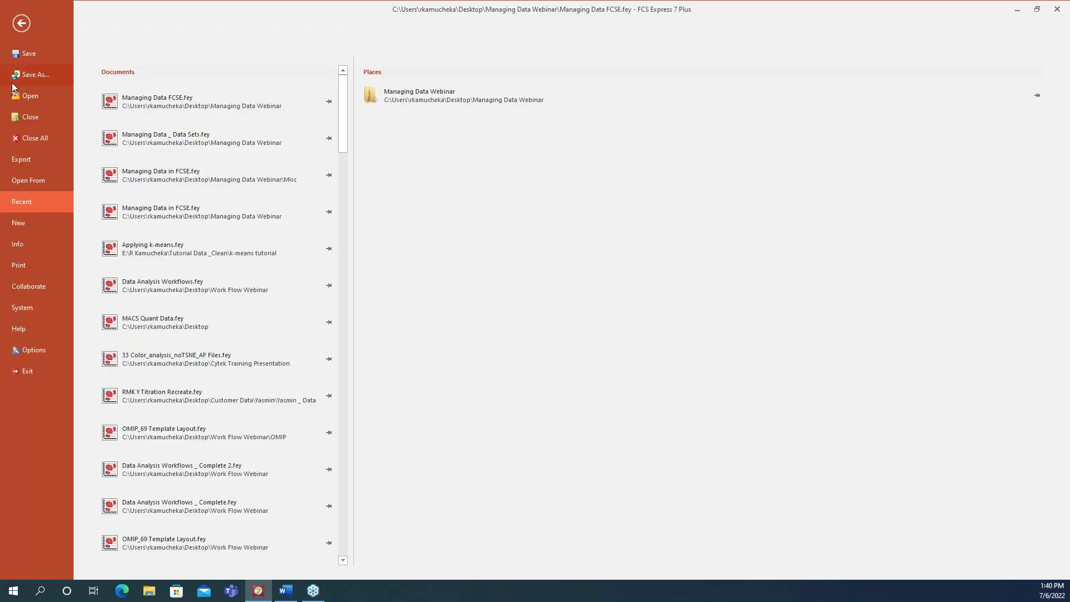
pyautogui.click(28, 246)
pyautogui.click(147, 142)
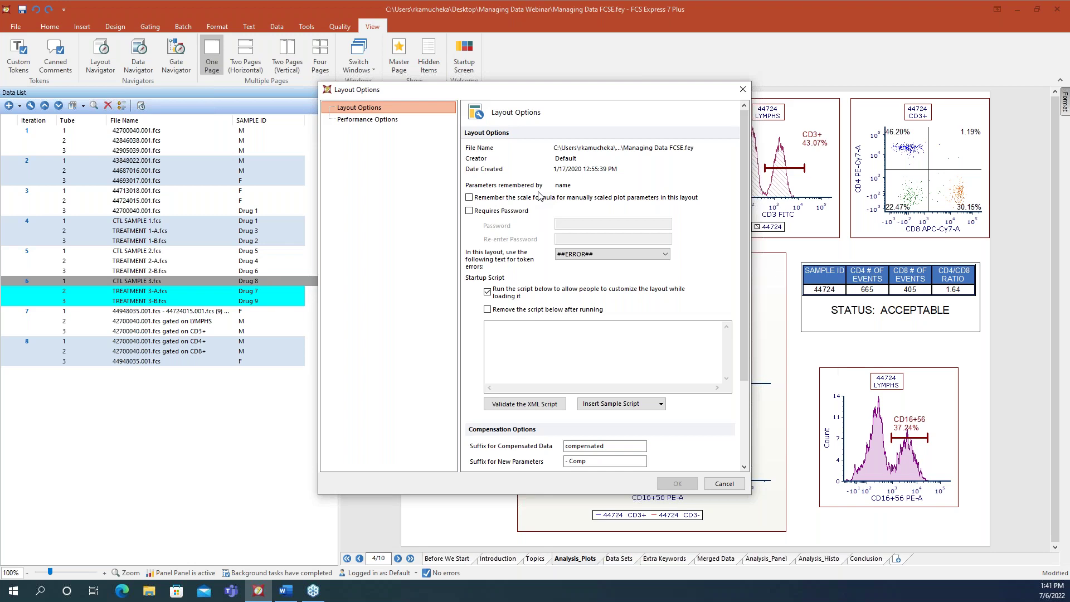
pyautogui.click(733, 487)
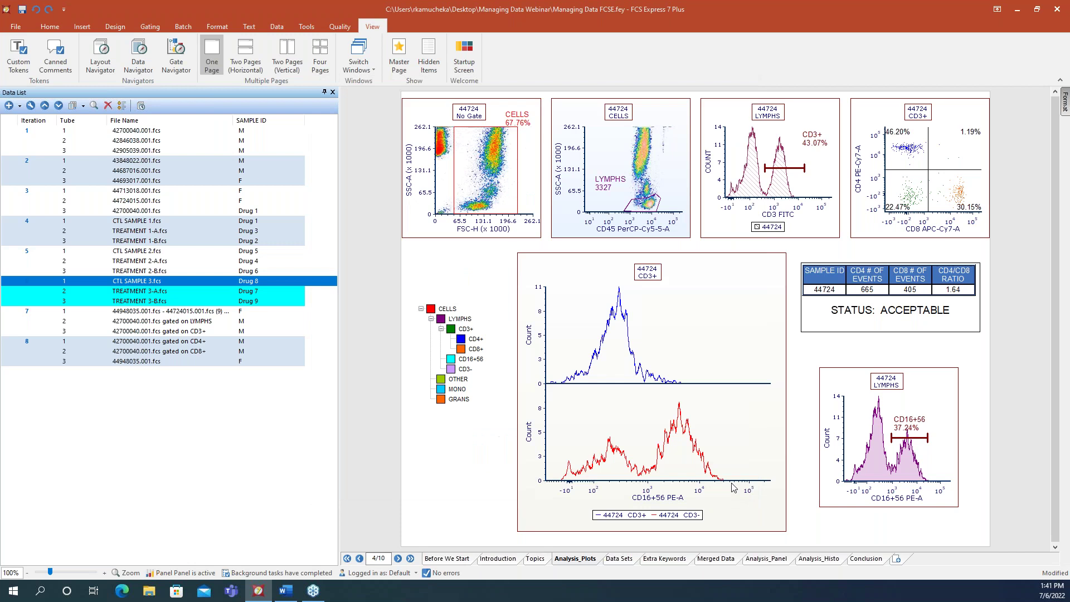
# - In the general user options, set new layouts to remember parameters by number
pyautogui.click(16, 27)
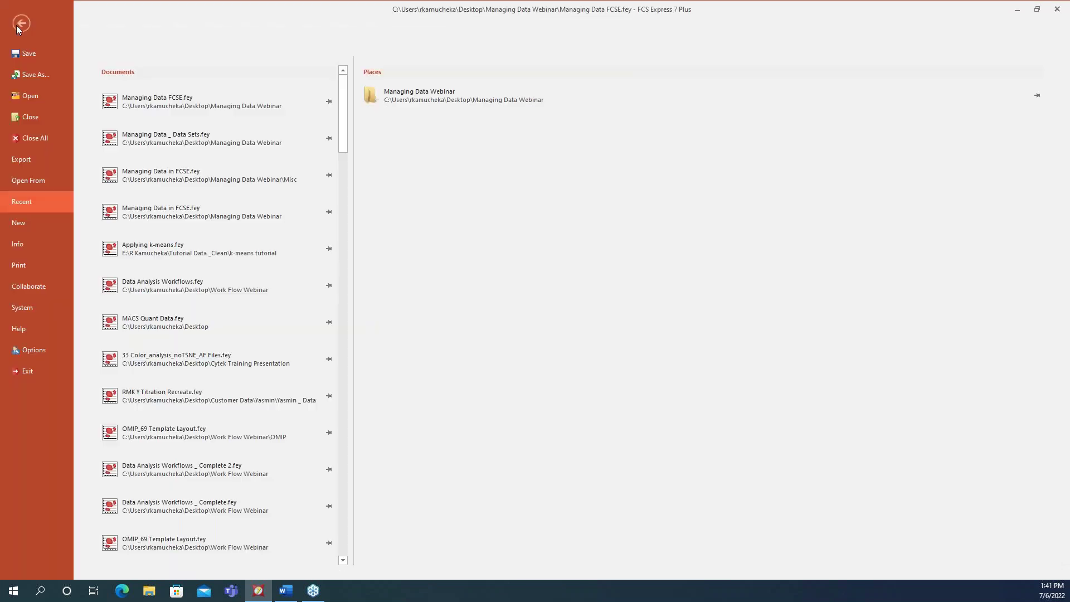
pyautogui.click(31, 349)
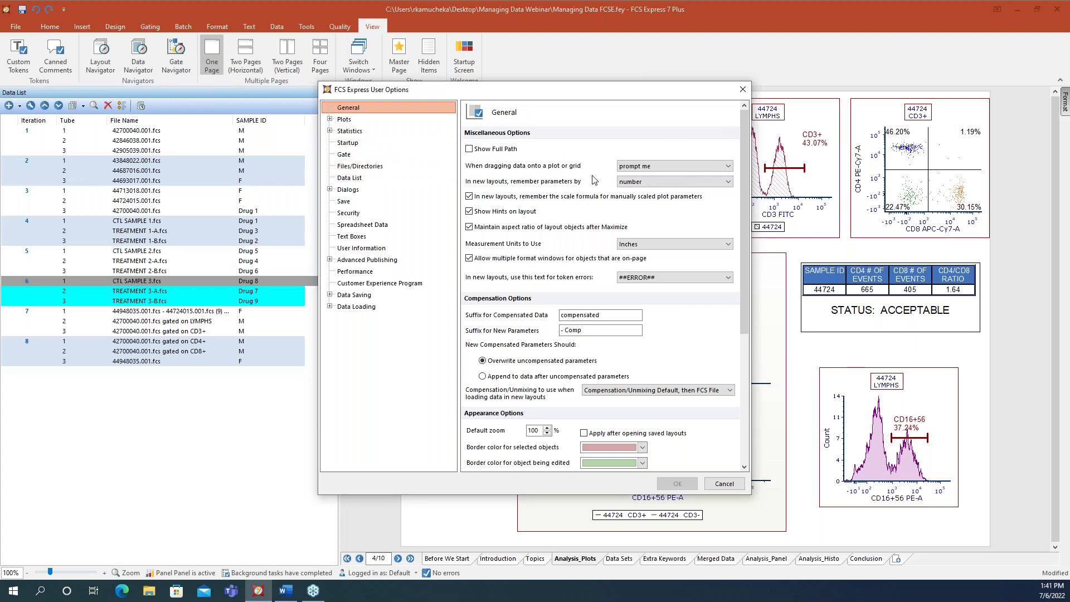
pyautogui.click(676, 184)
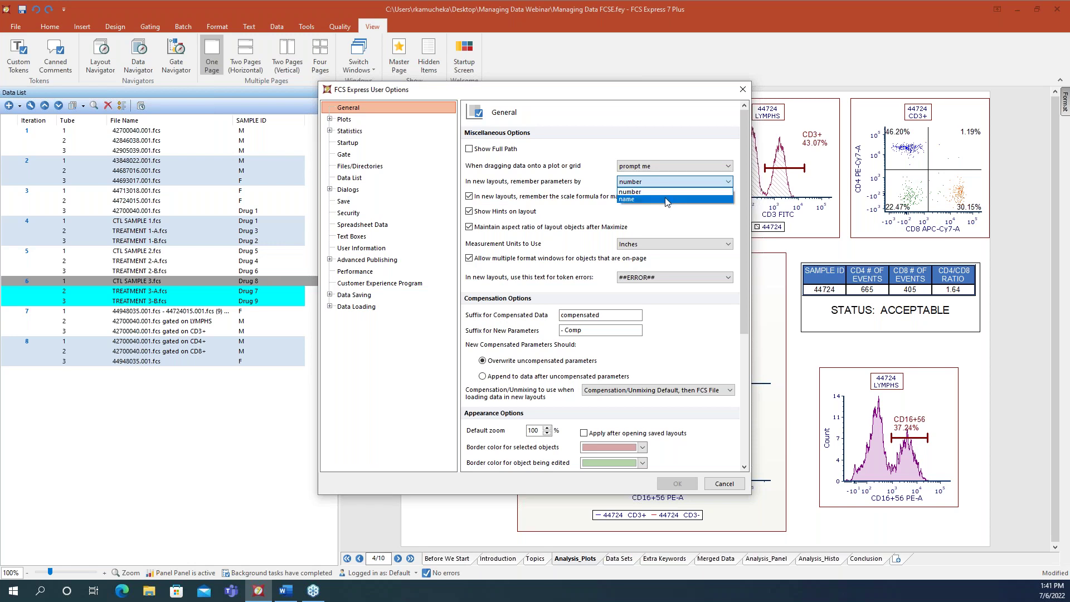
pyautogui.click(665, 195)
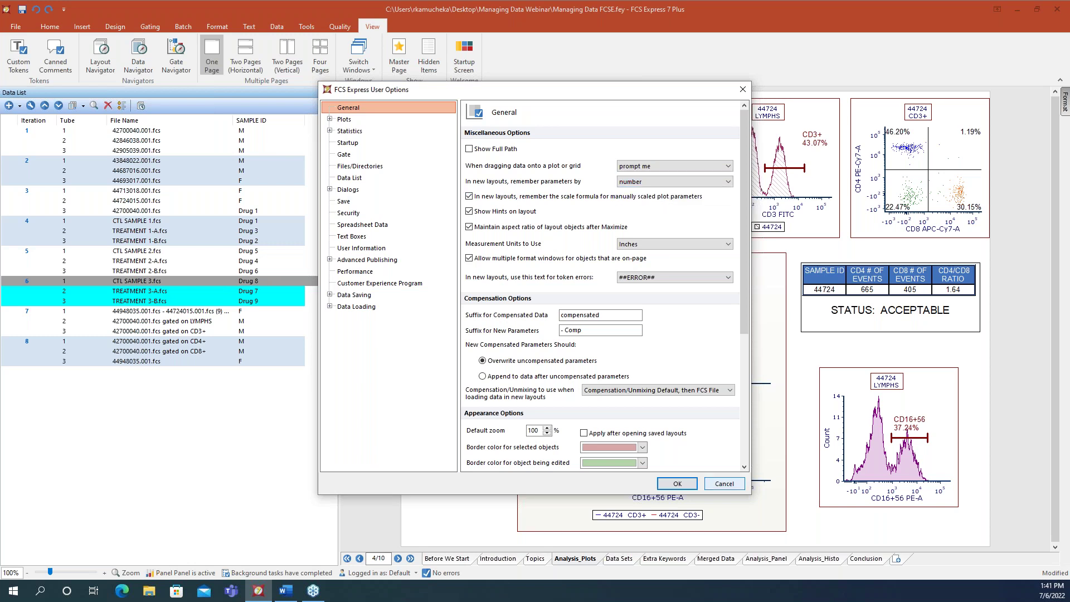
pyautogui.click(682, 483)
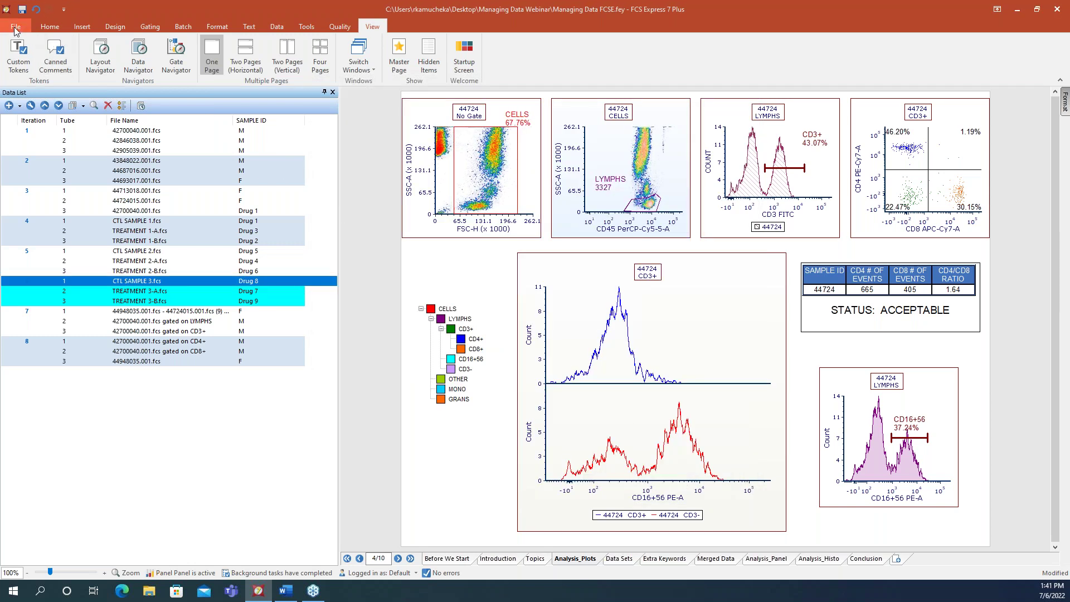
# - Create a new blank layout
pyautogui.click(15, 26)
pyautogui.click(22, 229)
pyautogui.click(155, 99)
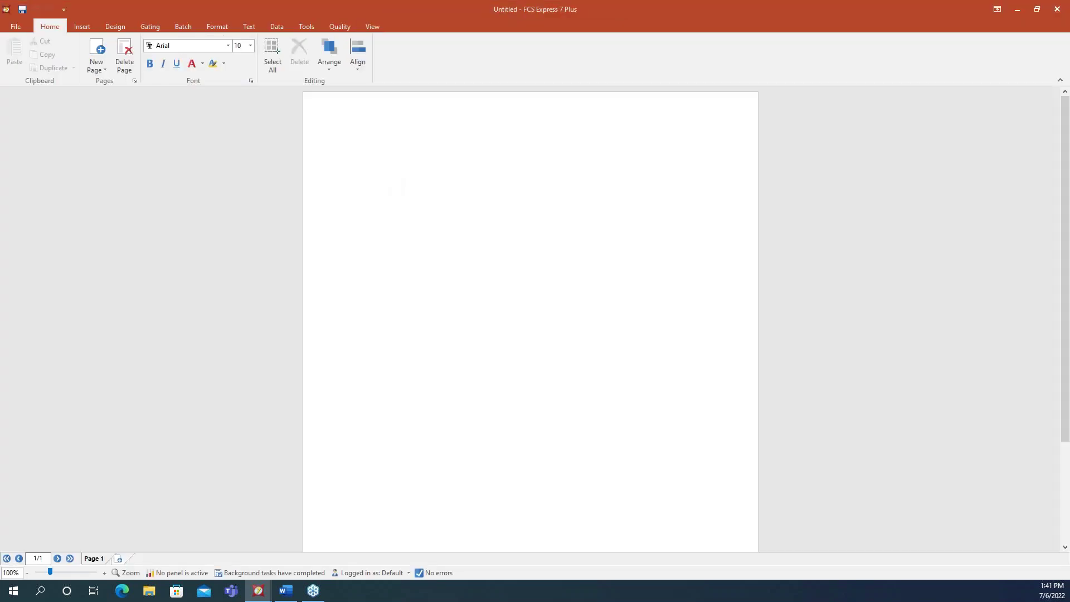
# - Check in the new layout's options how its parameters are remembered, leaving the settings as they are
pyautogui.click(16, 26)
pyautogui.click(28, 245)
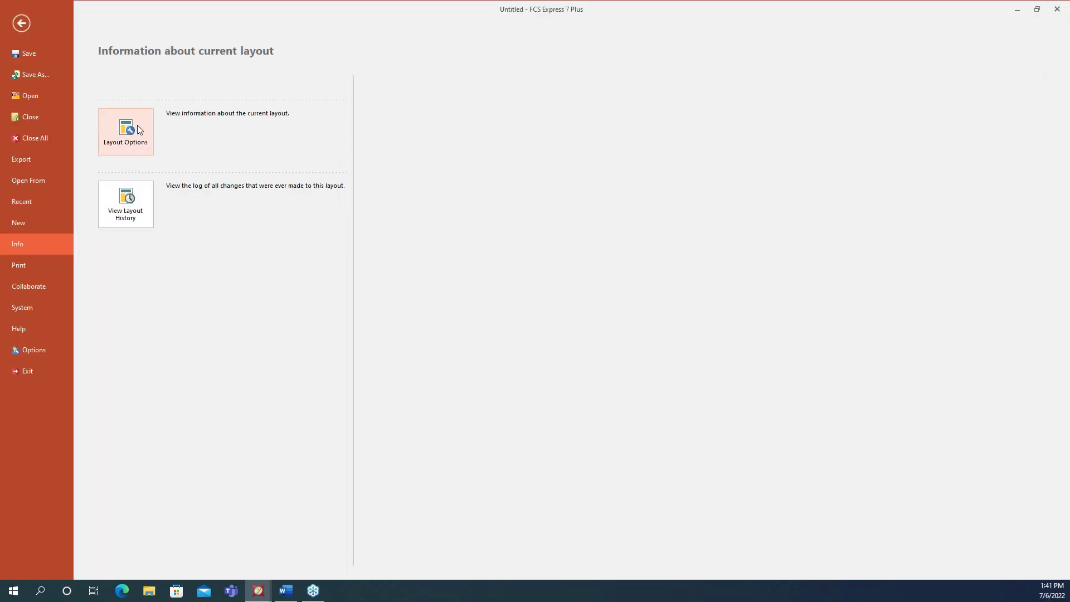
pyautogui.click(136, 128)
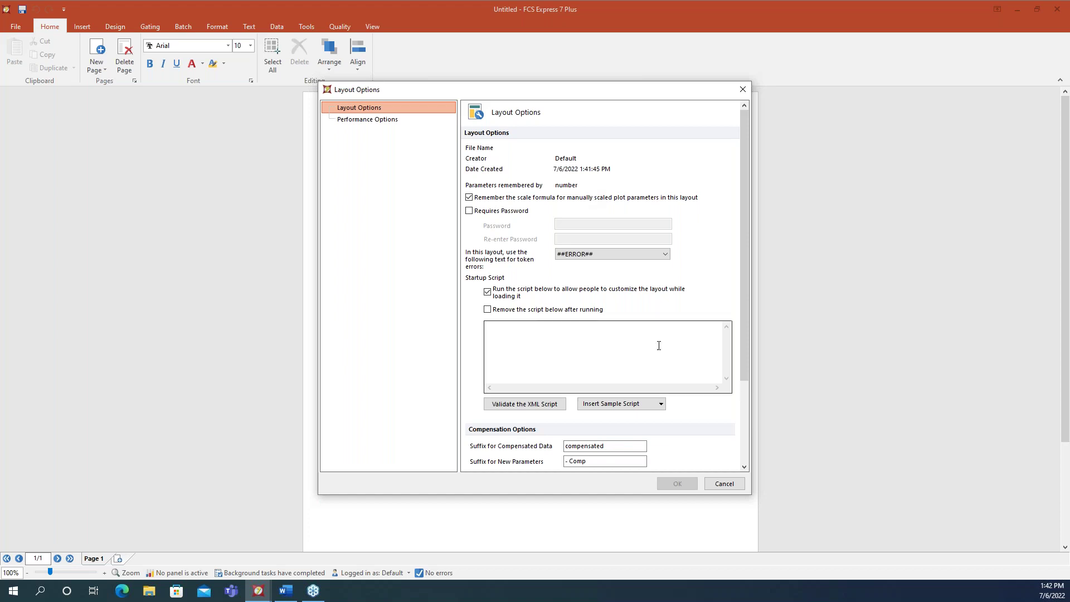
pyautogui.click(735, 486)
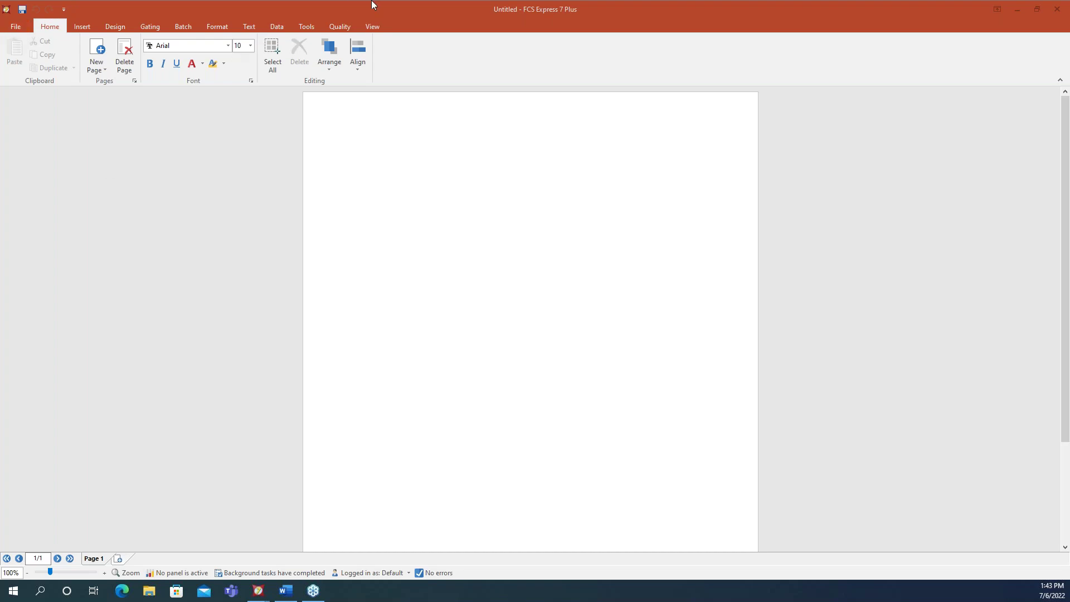
# - Return to the Managing Data FCSE.fey layout and view the file header behind the No Gate plot
pyautogui.click(371, 29)
pyautogui.click(369, 70)
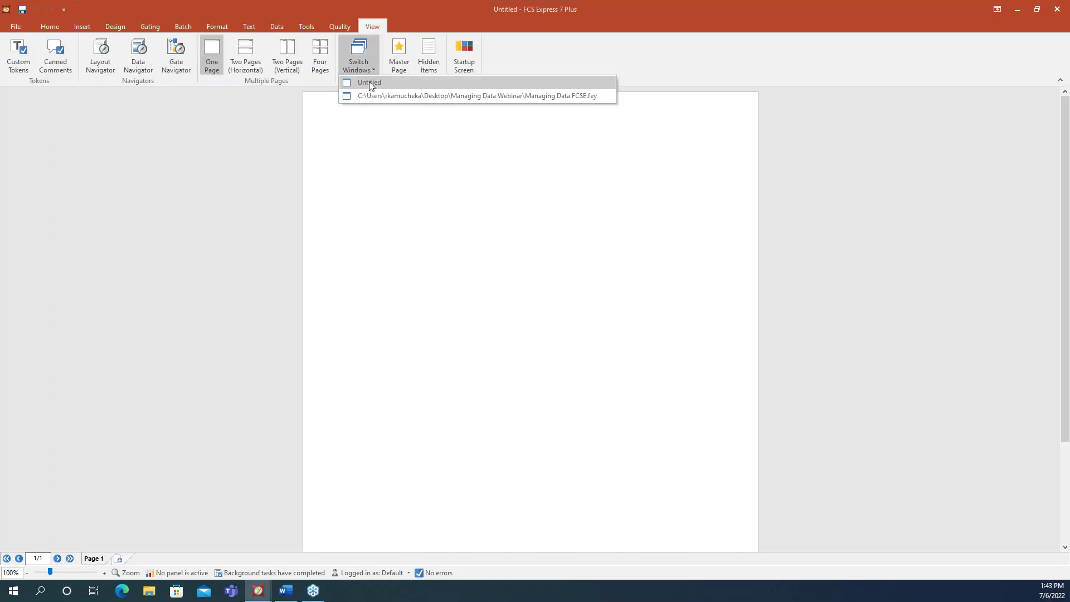
pyautogui.click(370, 96)
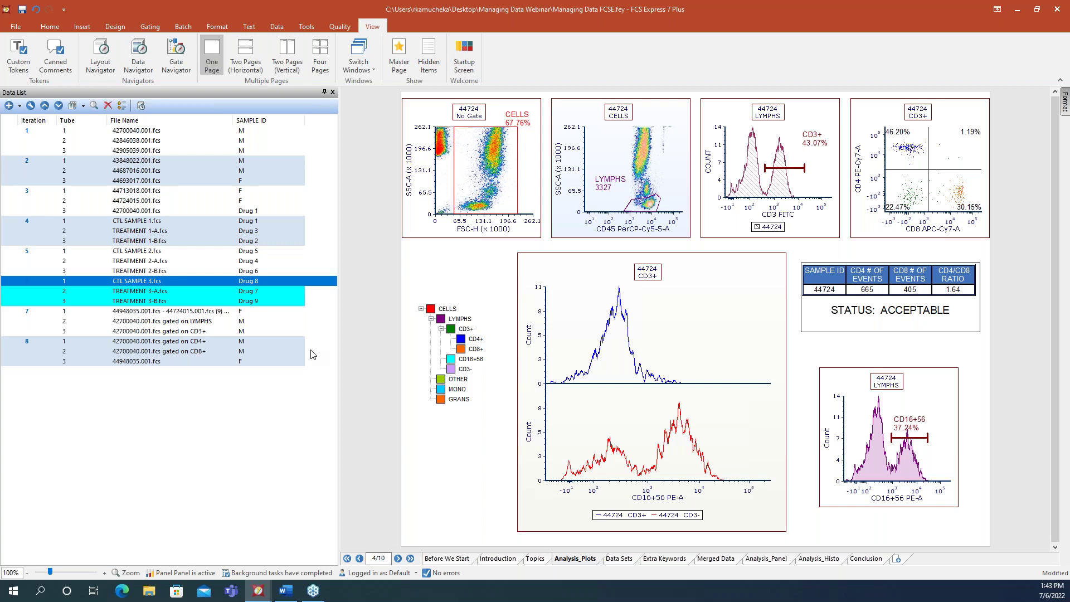
pyautogui.click(430, 234)
pyautogui.click(276, 27)
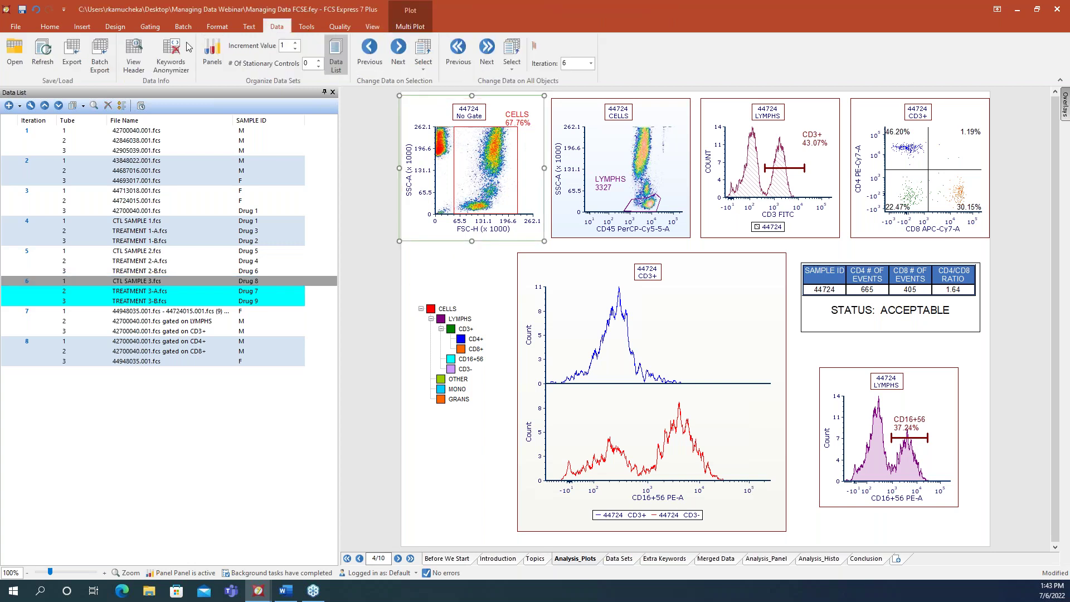
pyautogui.click(134, 56)
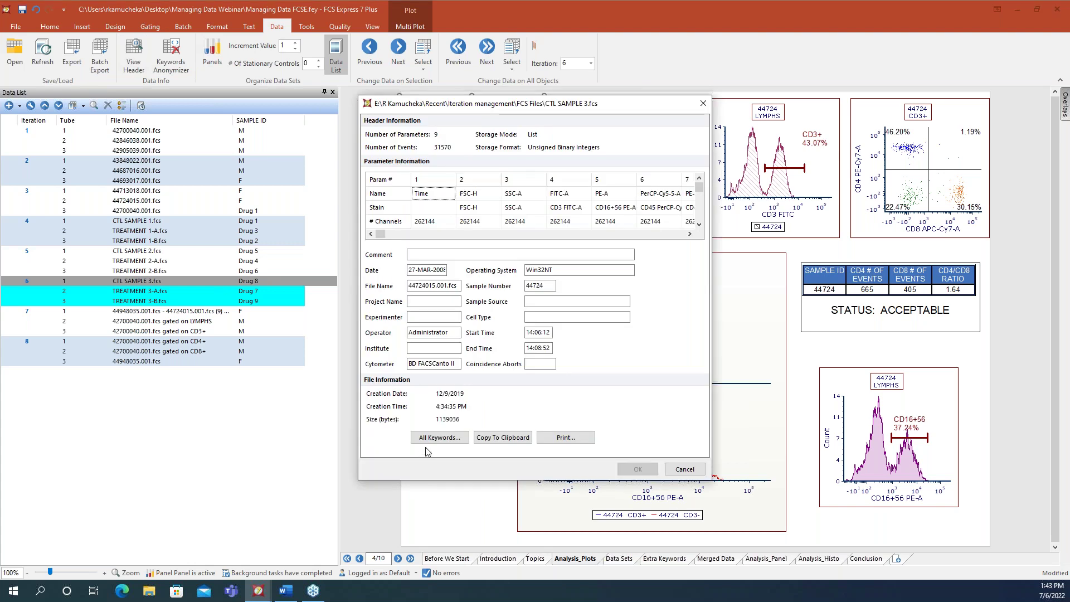
# - Examine the full keyword list of CTL SAMPLE 3.fcs in an enlarged window, and close the header without changes
pyautogui.click(449, 442)
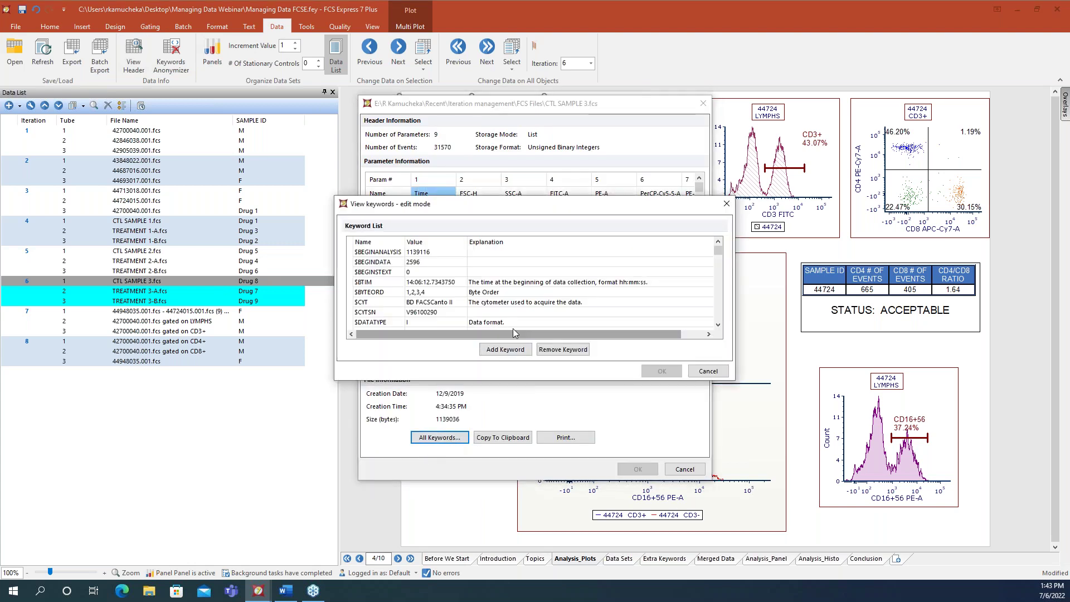
pyautogui.moveTo(532, 146); pyautogui.dragTo(521, 92)
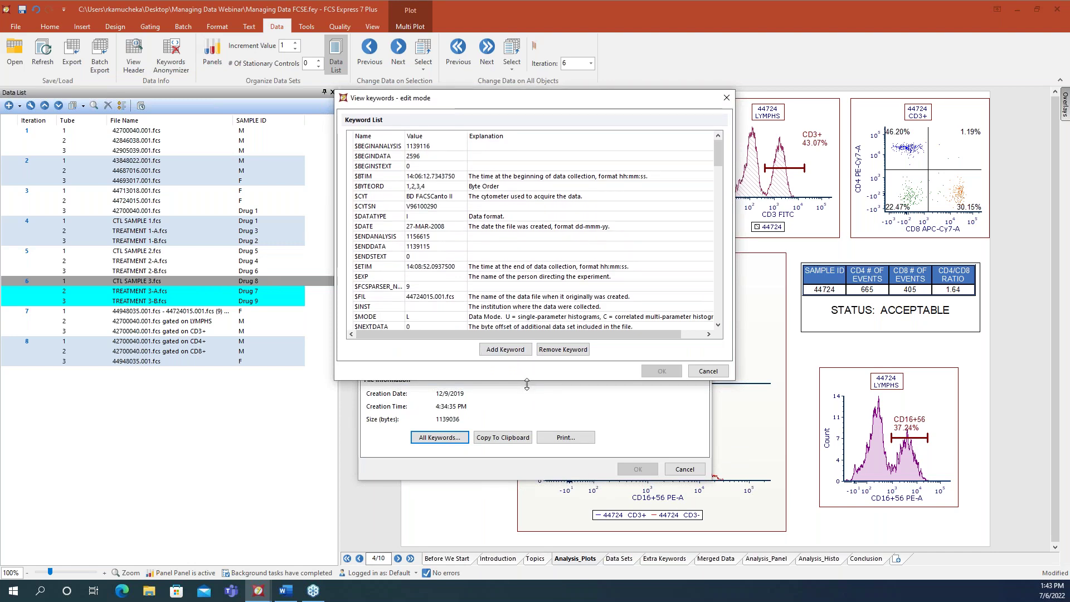
pyautogui.moveTo(527, 384); pyautogui.dragTo(535, 437)
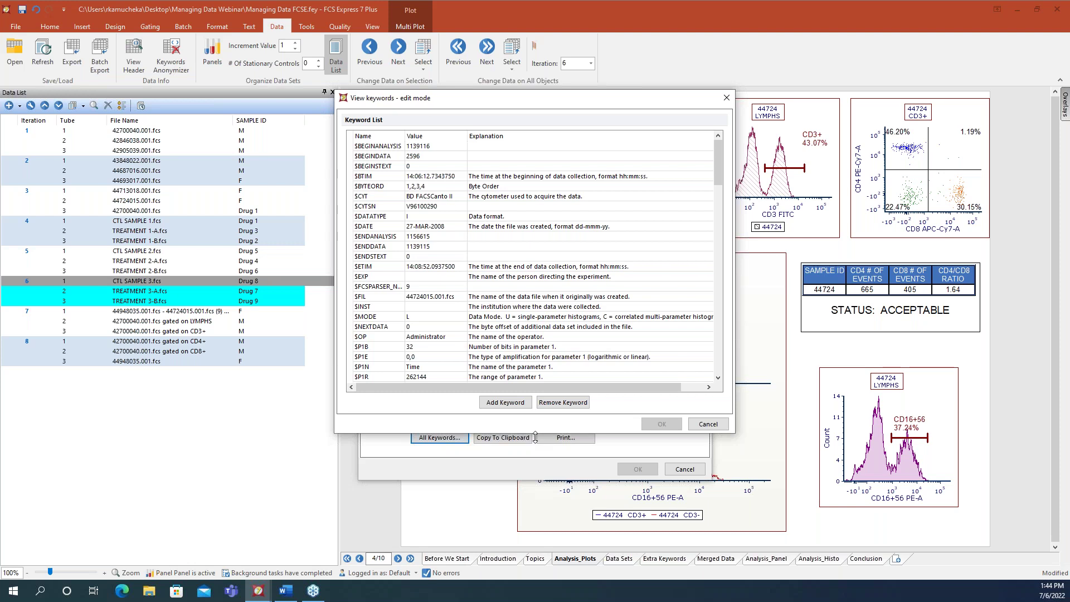
pyautogui.click(709, 424)
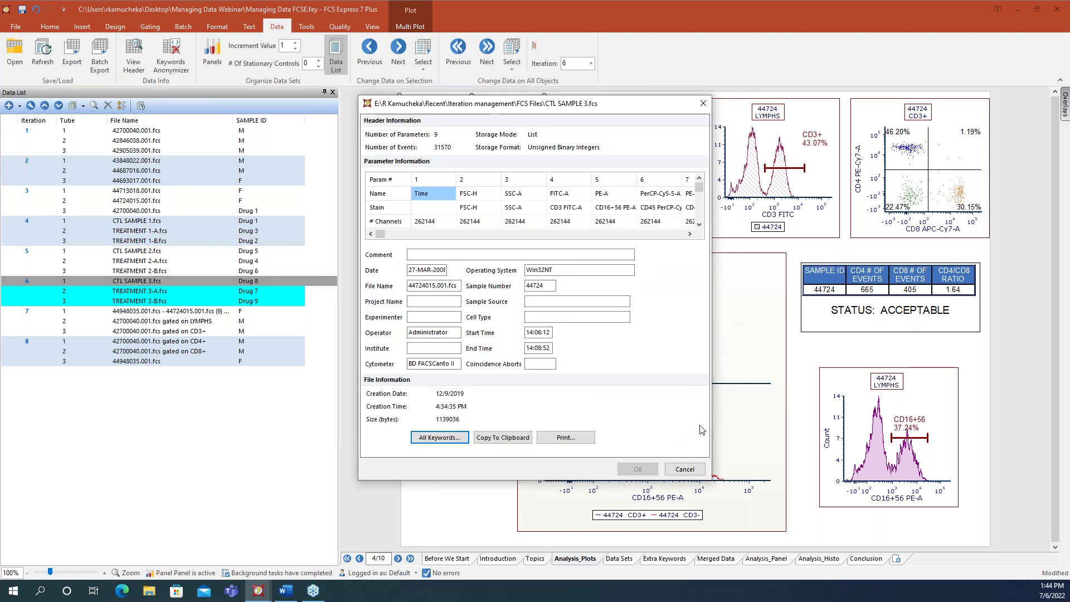
pyautogui.click(691, 471)
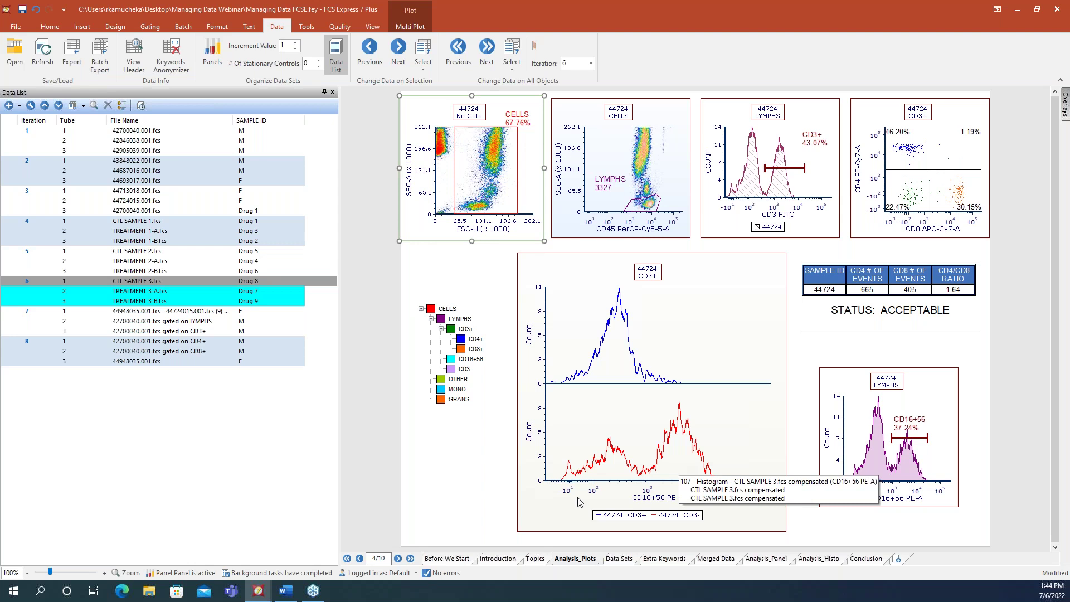
# - Switch to the Untitled layout, show its data list, and add 42700040.001.fcs through 44693017.001.fcs as one merged file
pyautogui.click(257, 597)
pyautogui.click(311, 558)
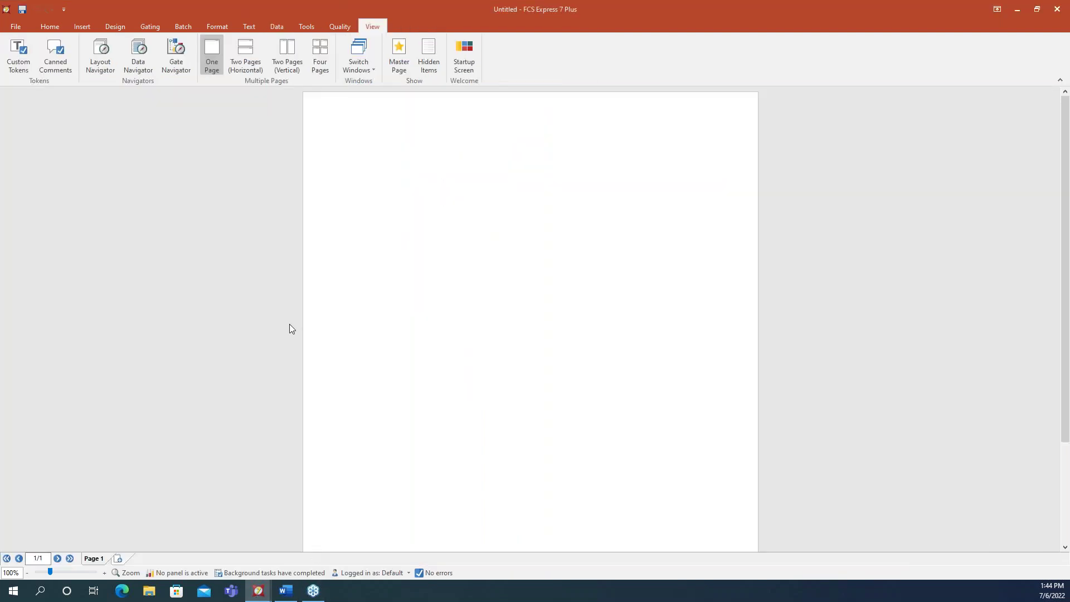
pyautogui.click(335, 53)
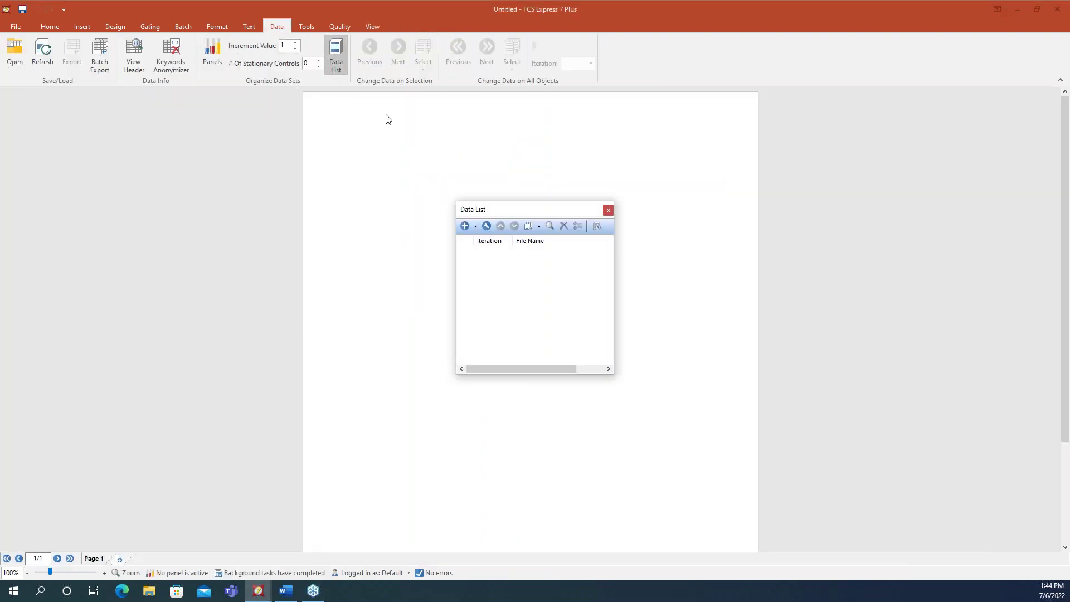
pyautogui.click(469, 229)
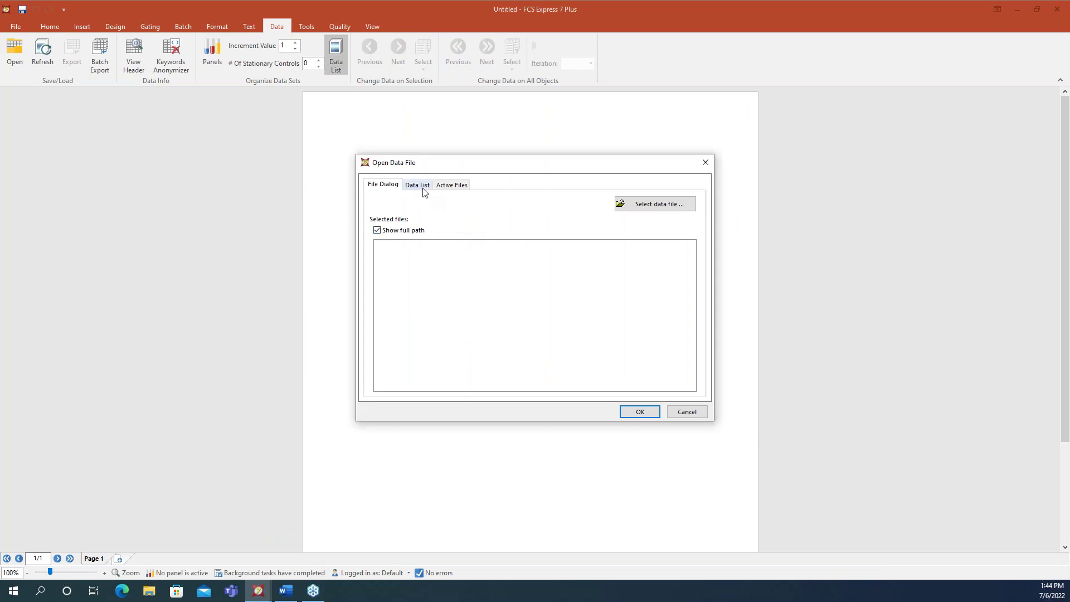
pyautogui.click(644, 204)
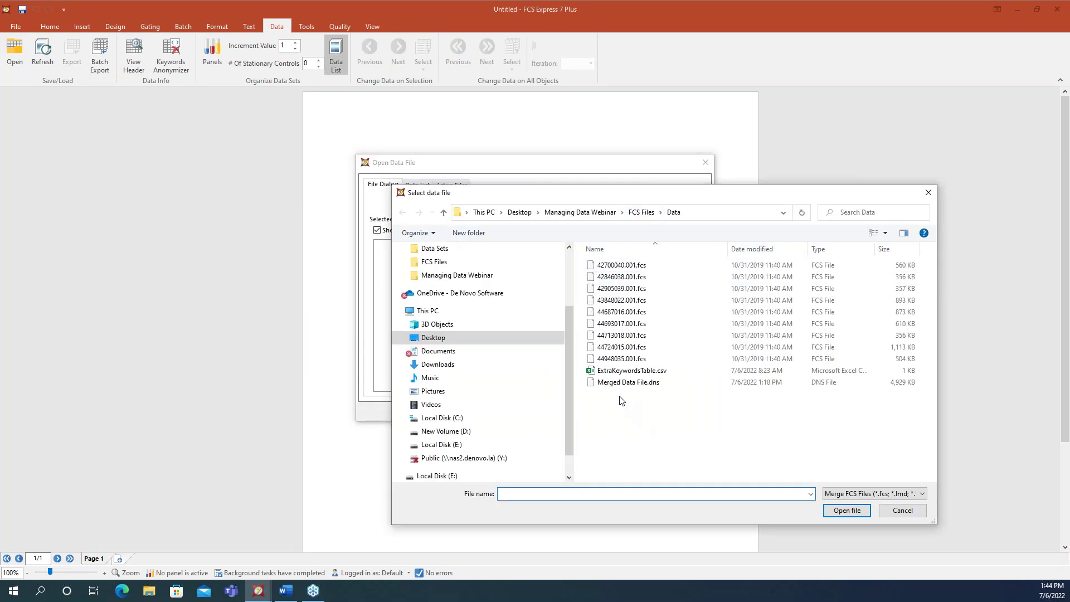
pyautogui.click(628, 267)
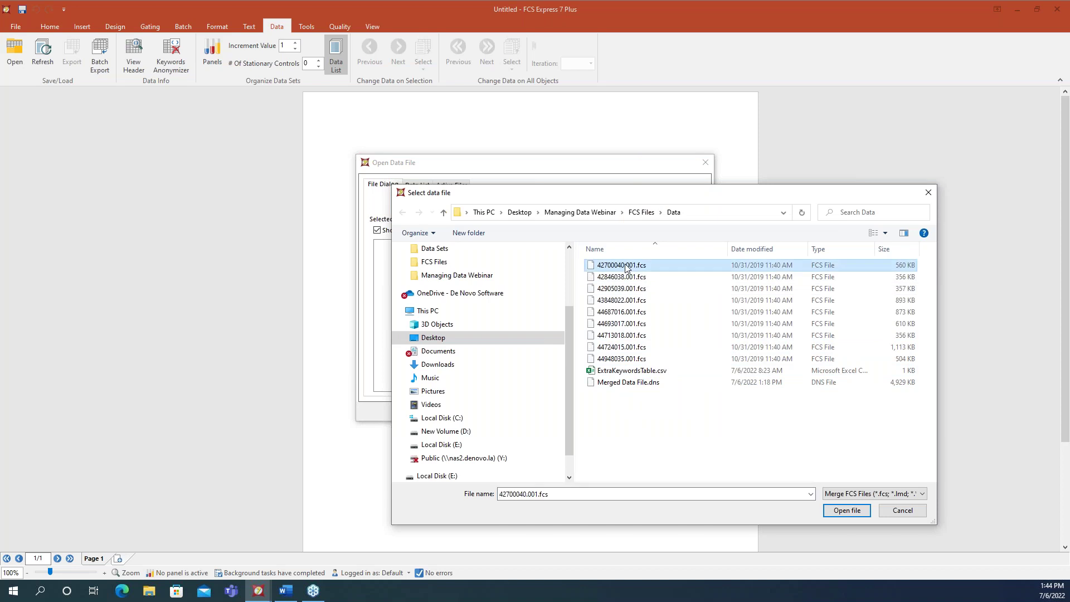
pyautogui.keyDown('shift'); pyautogui.click(628, 325); pyautogui.keyUp('shift')
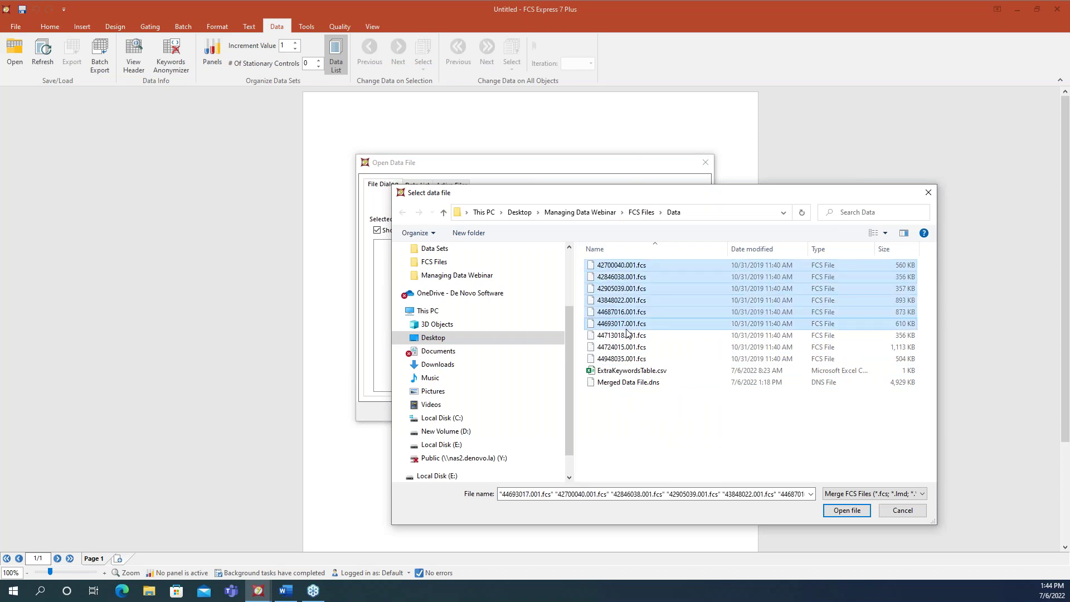
pyautogui.click(847, 511)
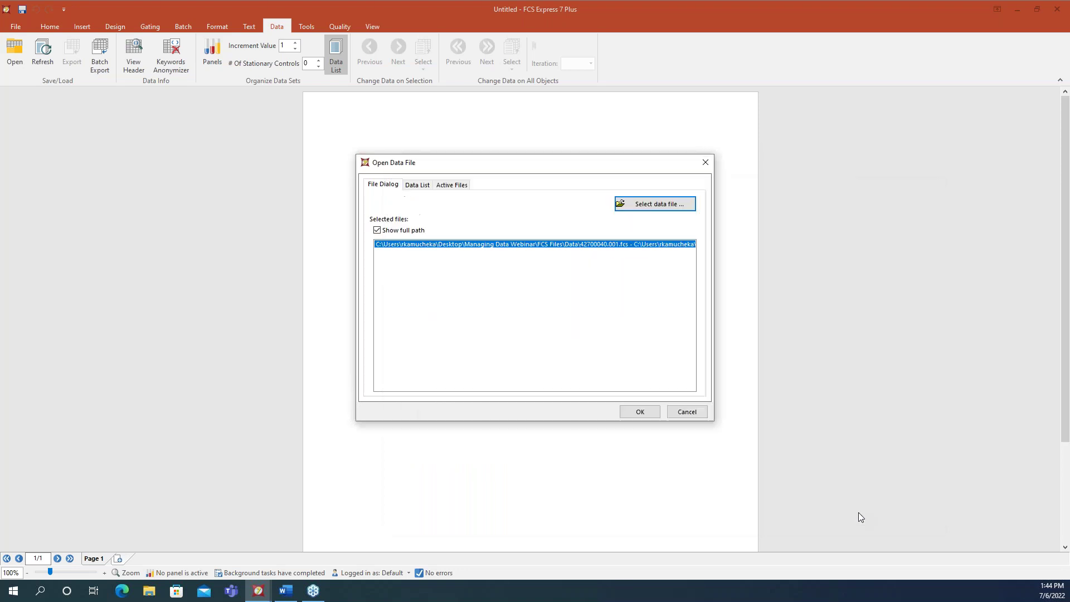
pyautogui.moveTo(542, 169); pyautogui.dragTo(196, 103)
pyautogui.click(296, 351)
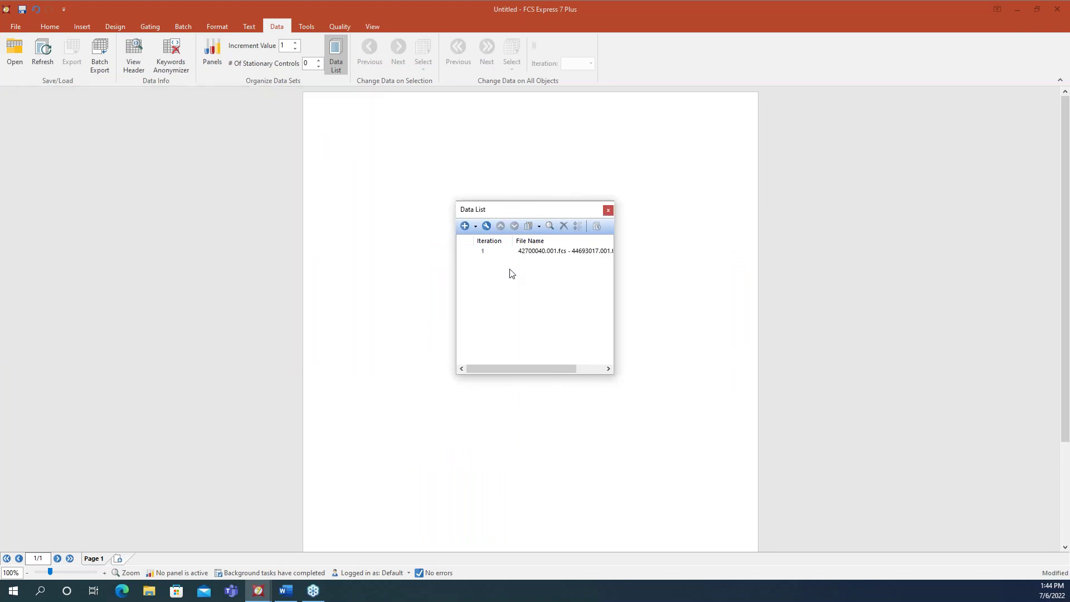
# - Move the data list off the page and add 42700040.001.fcs through 44948035.001.fcs as separate entries using the FCS Files type
pyautogui.moveTo(535, 210); pyautogui.dragTo(186, 142)
pyautogui.click(119, 159)
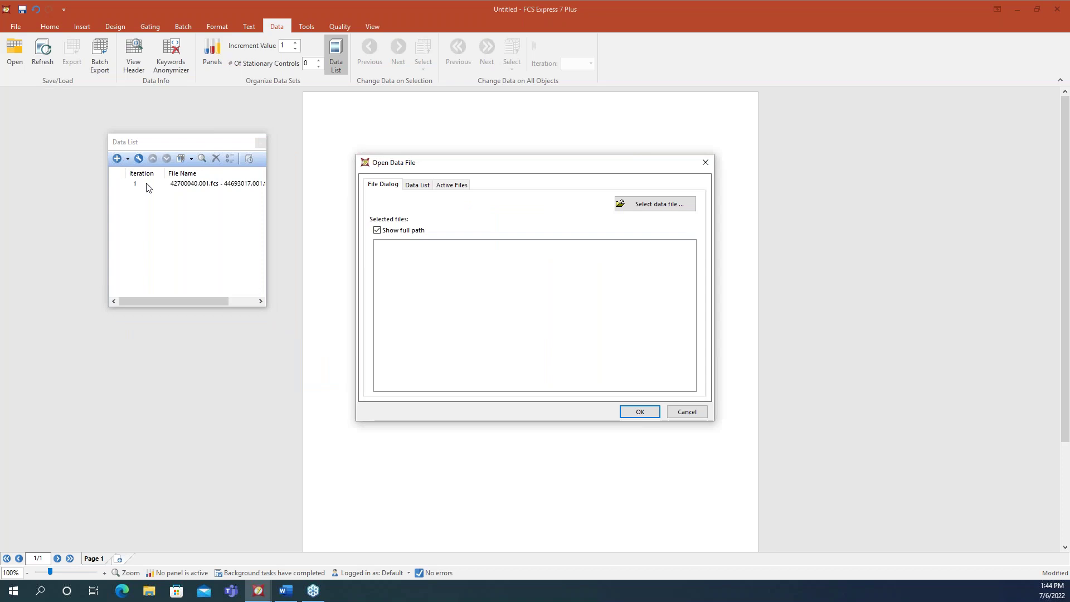
pyautogui.click(640, 211)
pyautogui.click(620, 265)
pyautogui.keyDown('shift'); pyautogui.click(641, 360); pyautogui.keyUp('shift')
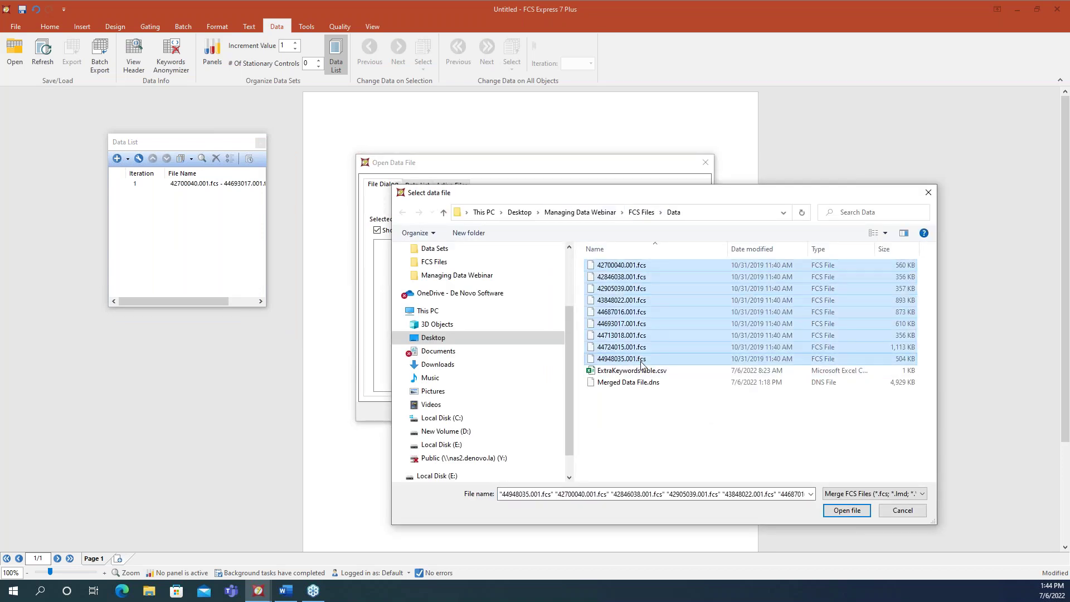
pyautogui.click(870, 491)
pyautogui.click(866, 384)
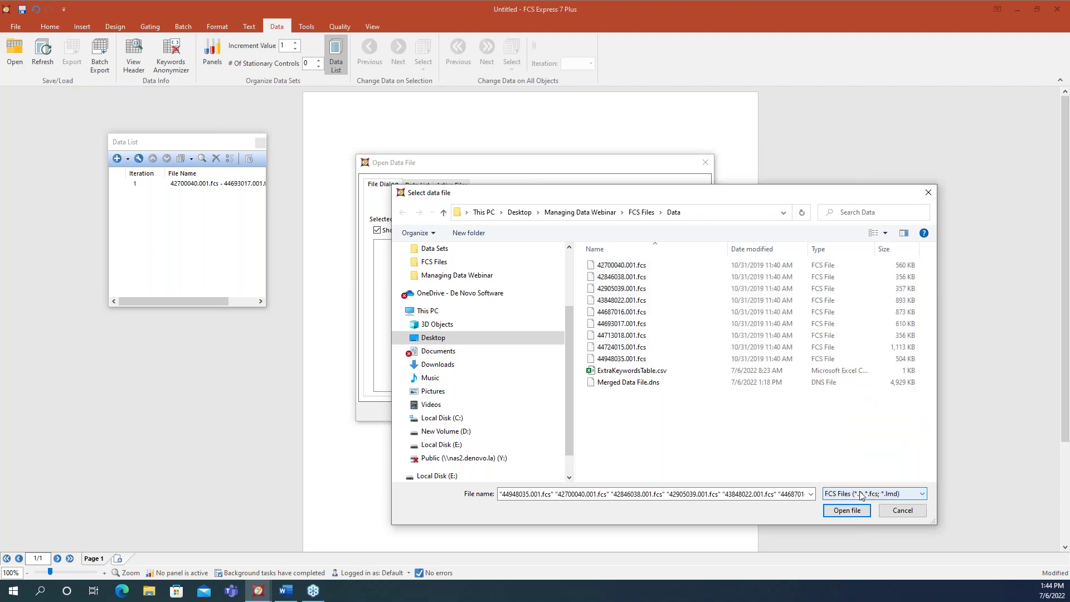
pyautogui.click(857, 512)
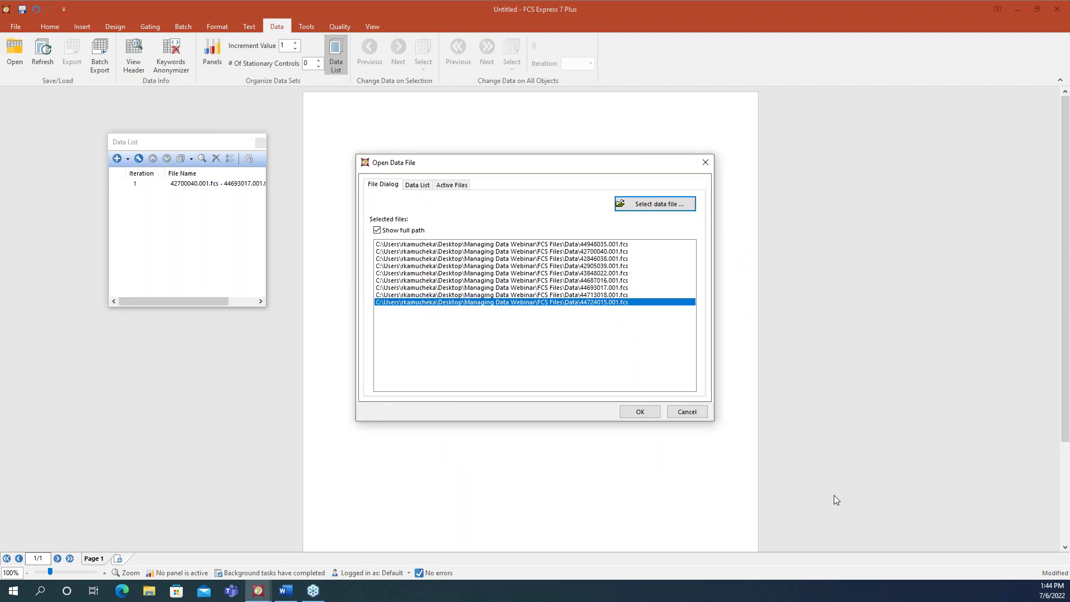
pyautogui.click(638, 413)
# - Add a plot of FSC-H against Time for 44948035.001.fcs to the page and view its file header
pyautogui.moveTo(161, 198); pyautogui.dragTo(402, 128)
pyautogui.click(573, 428)
pyautogui.click(132, 66)
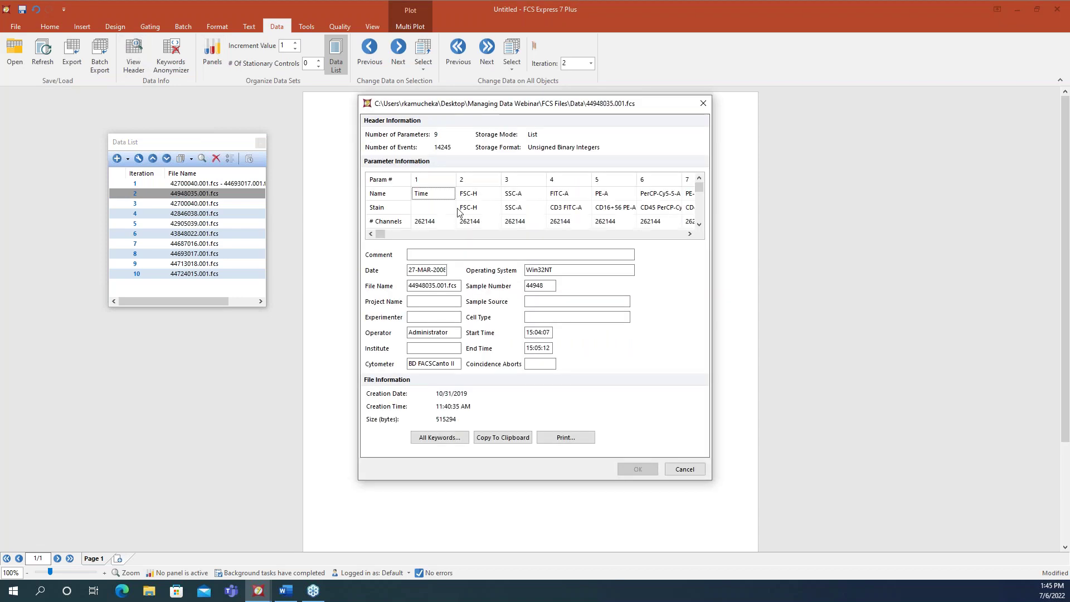
# - Examine the full keyword list of 44948035.001.fcs in an enlarged window, including its custom entries, and close the header without changes
pyautogui.click(440, 437)
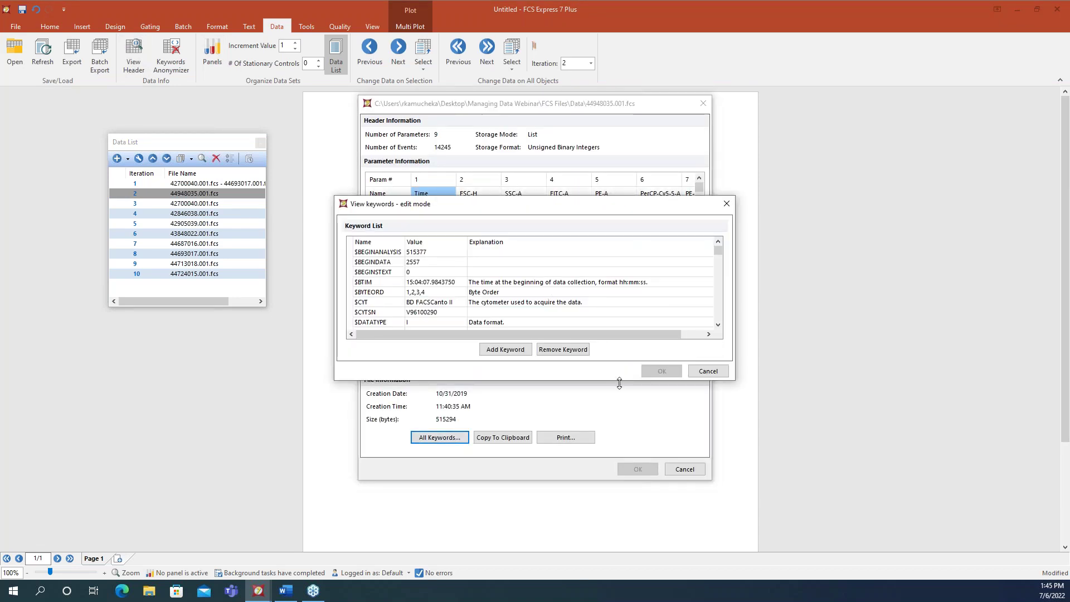
pyautogui.moveTo(613, 381); pyautogui.dragTo(611, 490)
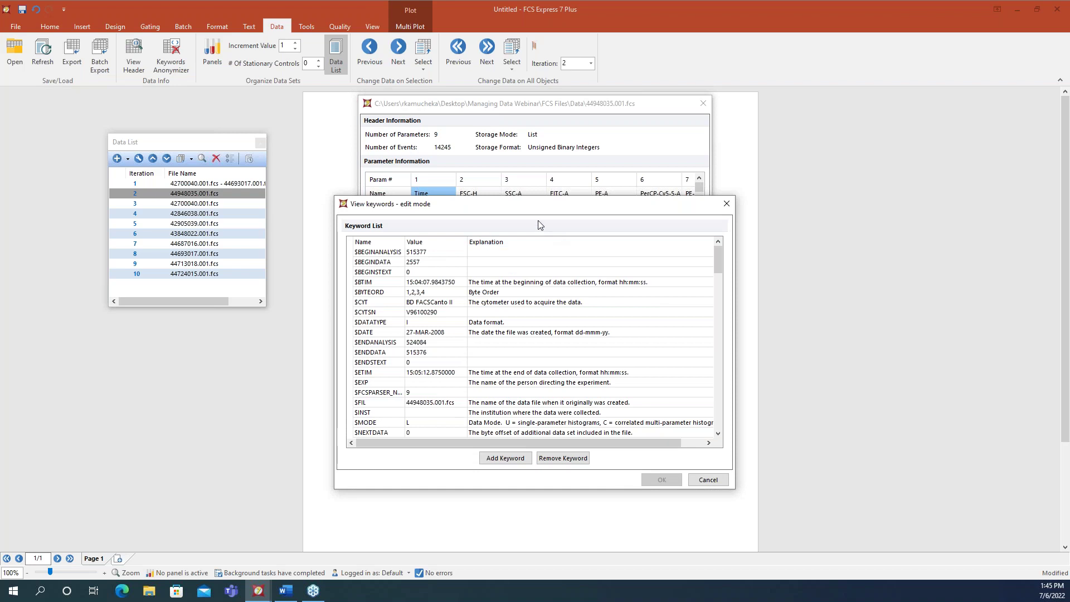
pyautogui.moveTo(523, 197); pyautogui.dragTo(531, 81)
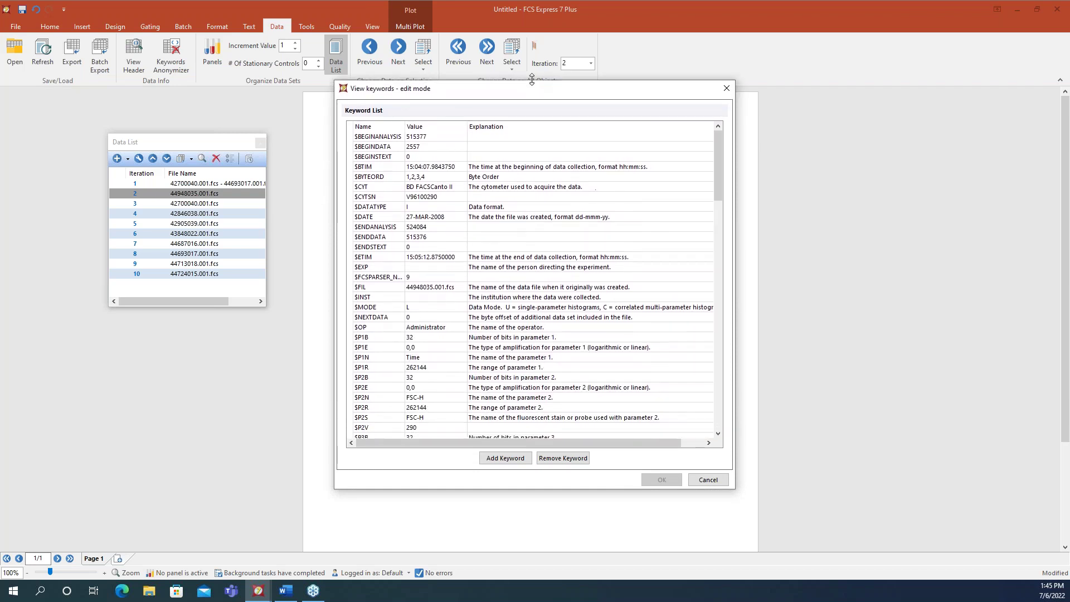
pyautogui.moveTo(716, 183); pyautogui.dragTo(723, 343)
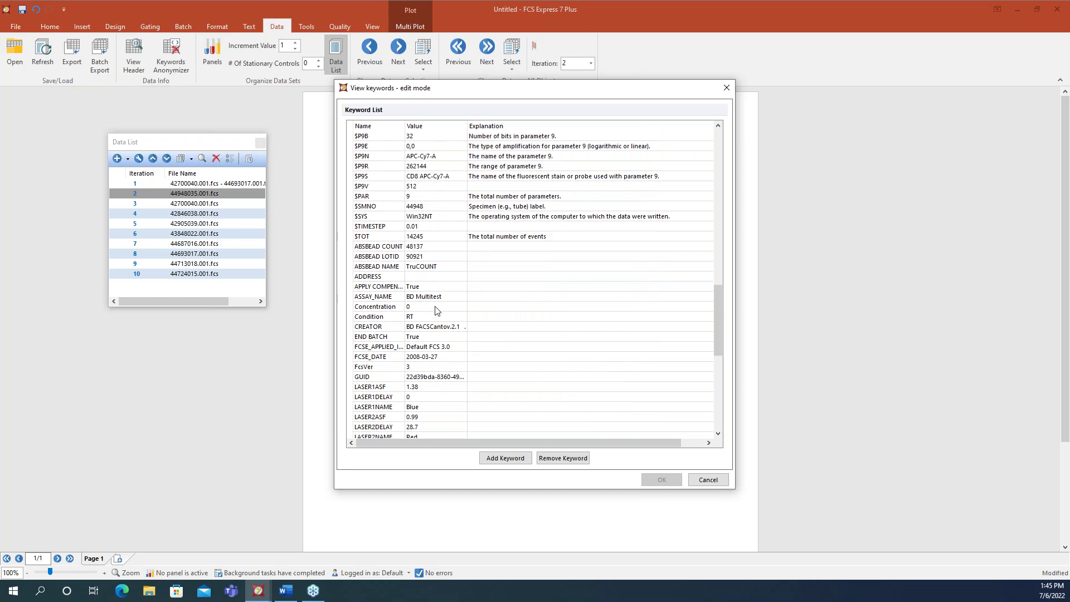
pyautogui.moveTo(717, 314); pyautogui.dragTo(640, 350)
pyautogui.moveTo(719, 354); pyautogui.dragTo(719, 392)
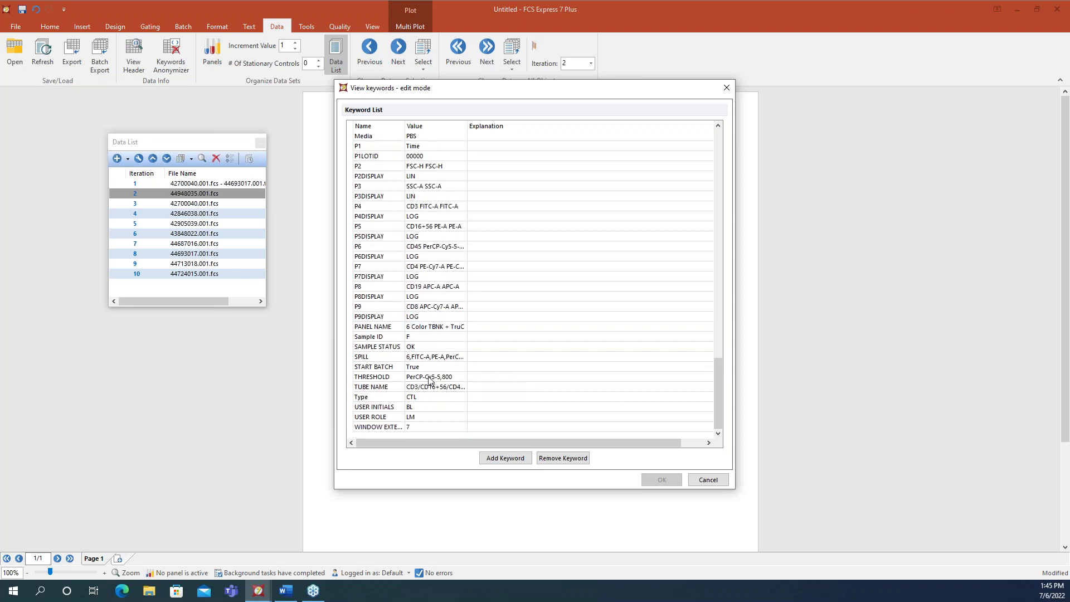
pyautogui.click(707, 480)
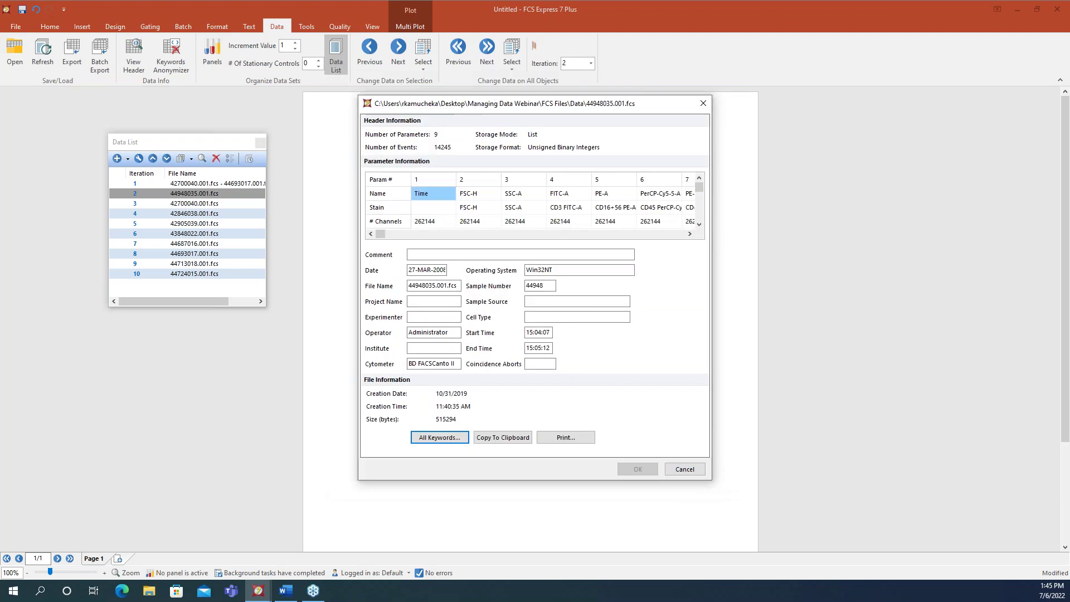
pyautogui.click(685, 470)
# - Close the Untitled layout and show the Conclusion page of the Managing Data FCSE.fey layout
pyautogui.click(1058, 9)
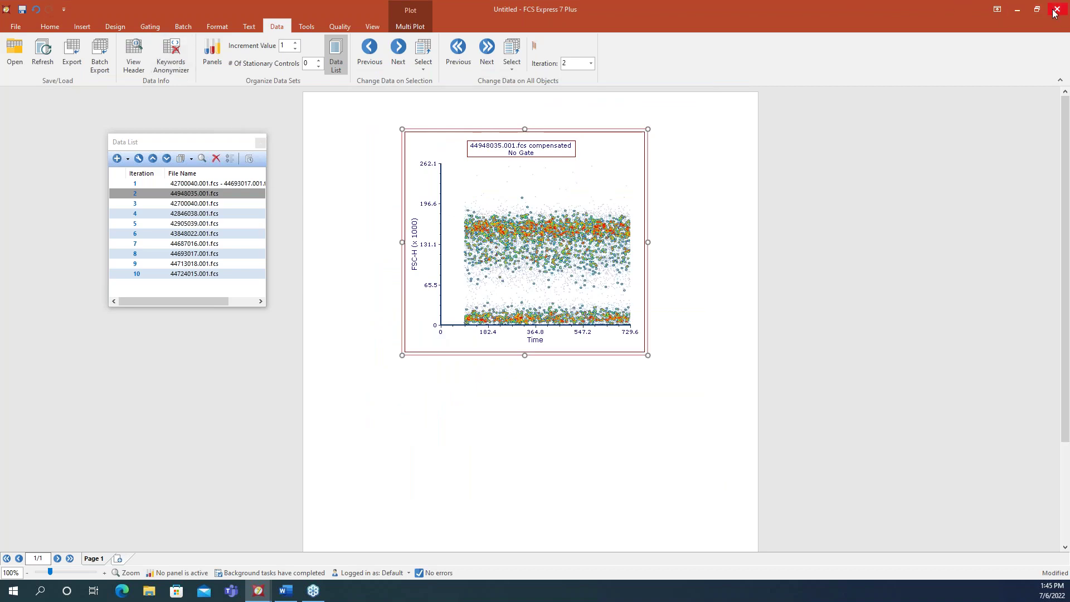
pyautogui.click(526, 374)
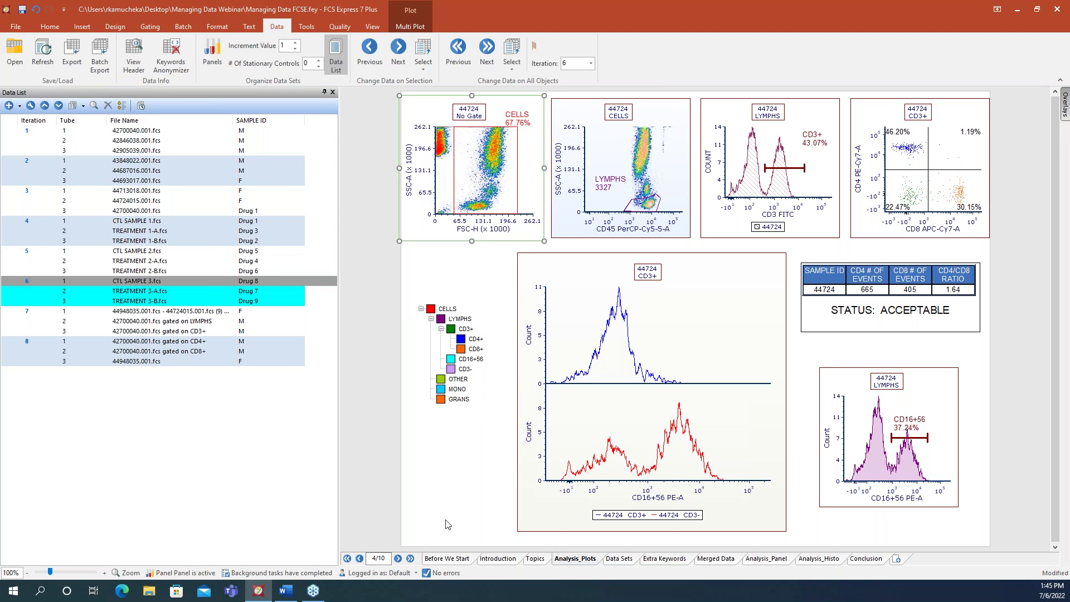
pyautogui.click(883, 542)
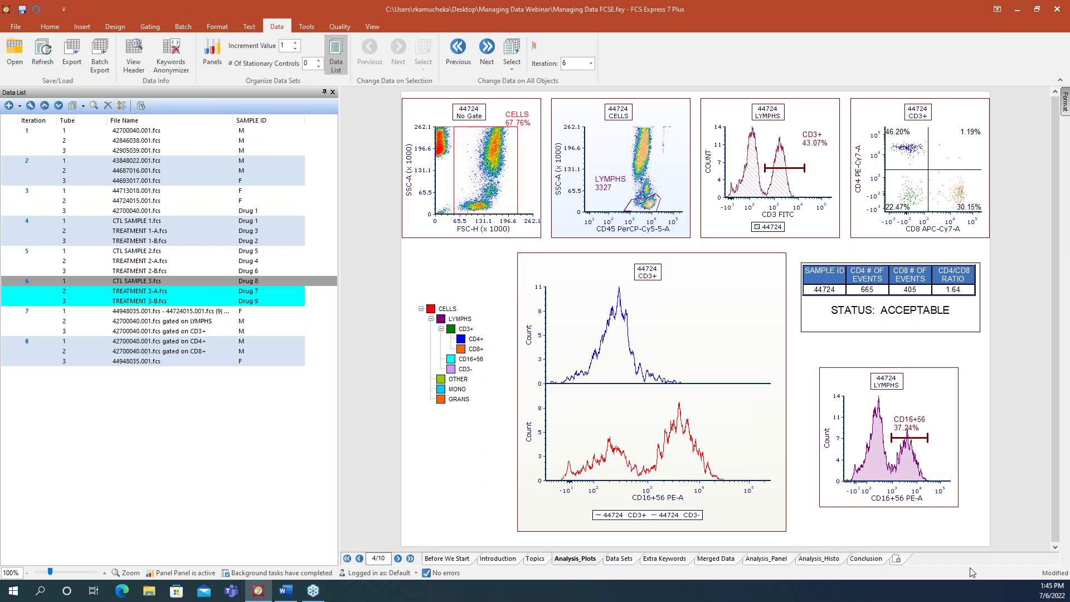
pyautogui.hotkey('alt', 'Tab')
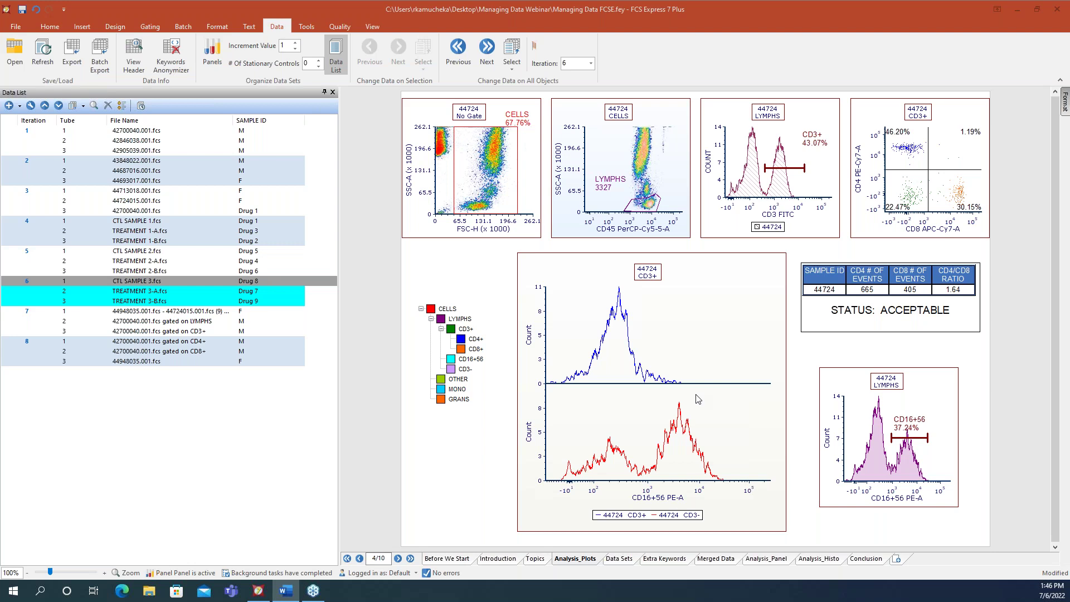
pyautogui.click(875, 560)
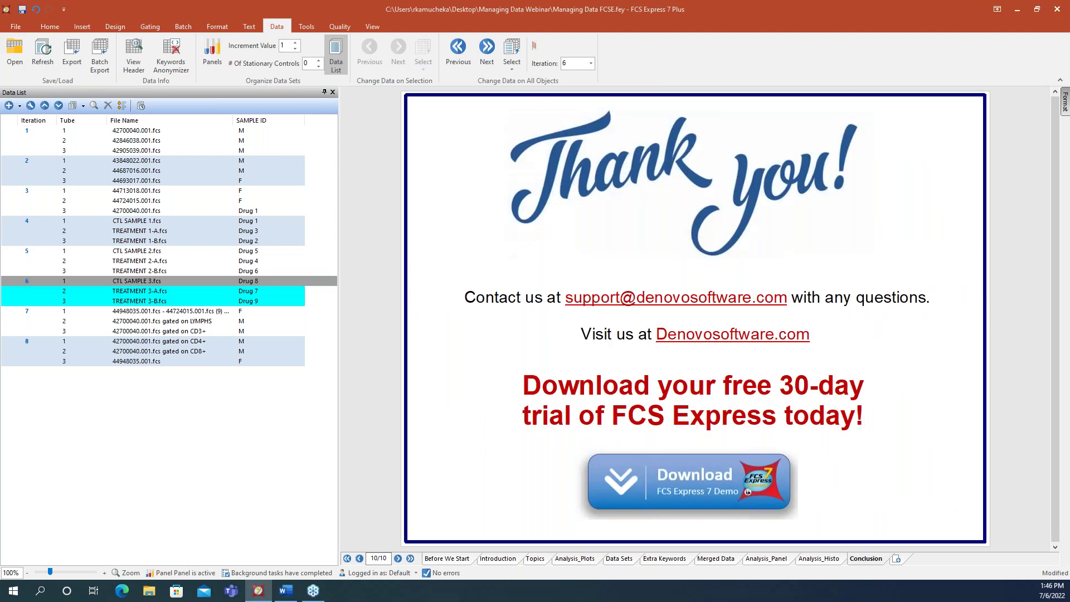